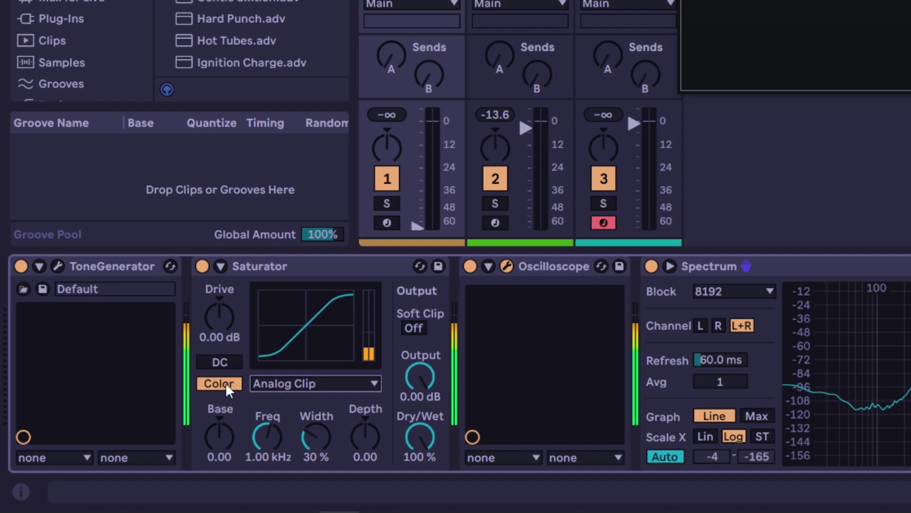
# Expand the Saturator's waveshaper parameters and turn off its Color filter.
pyautogui.click(221, 266)
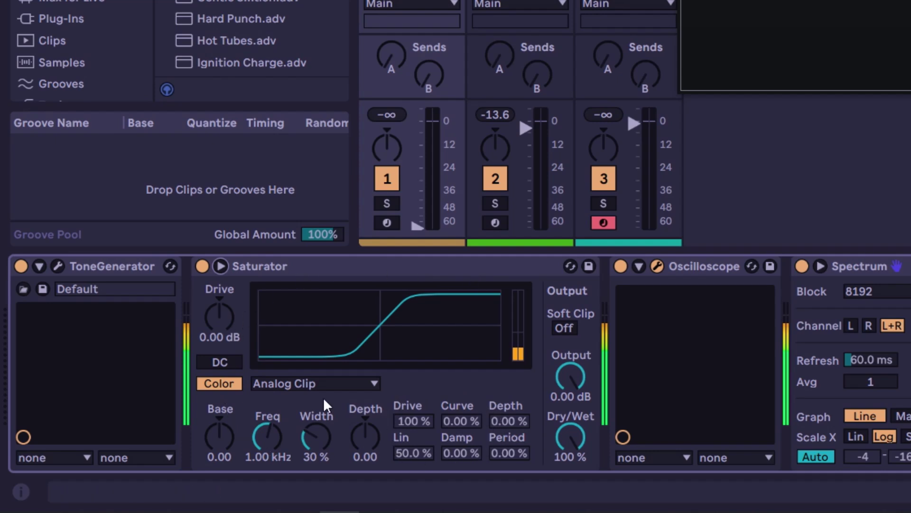
pyautogui.click(221, 384)
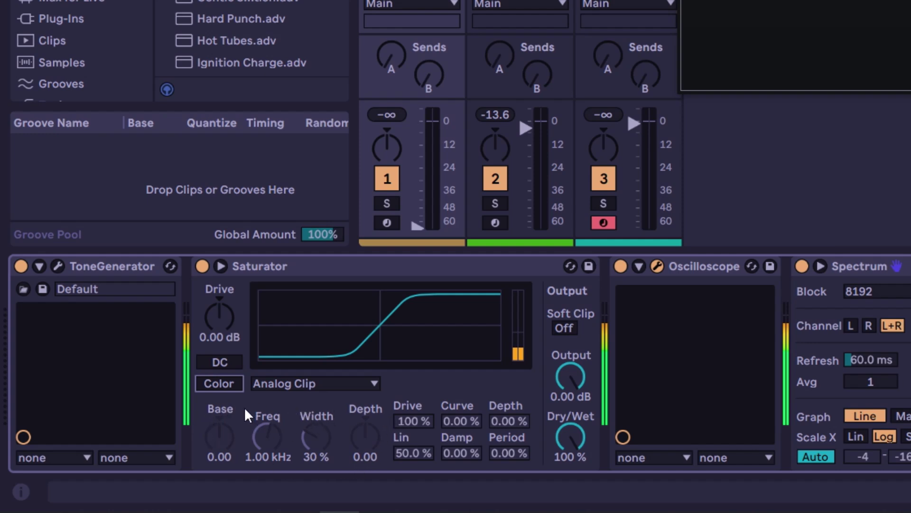
pyautogui.click(325, 384)
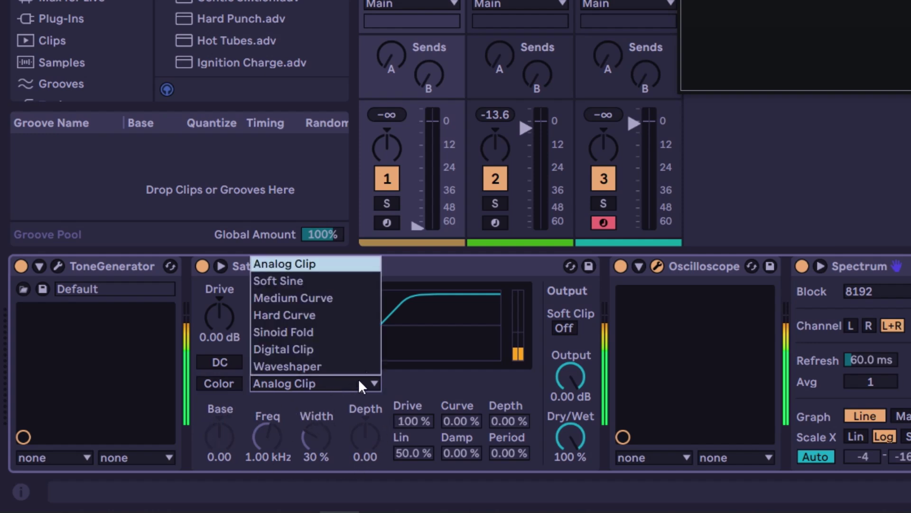
pyautogui.click(295, 368)
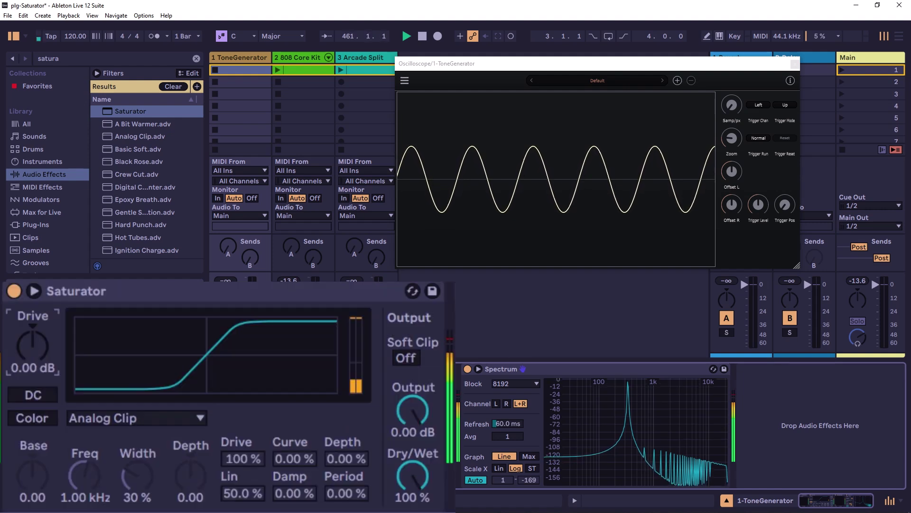
# Raise the Saturator's Drive to 36 dB on the Analog Clip curve, and reset it to 0 dB.
pyautogui.moveTo(33, 347); pyautogui.dragTo(32, 306)
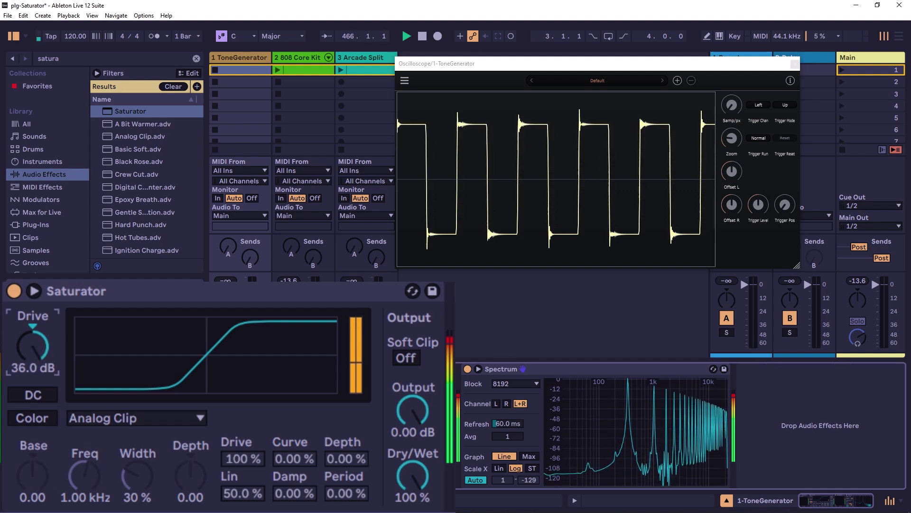
pyautogui.press('Delete')
pyautogui.click(147, 421)
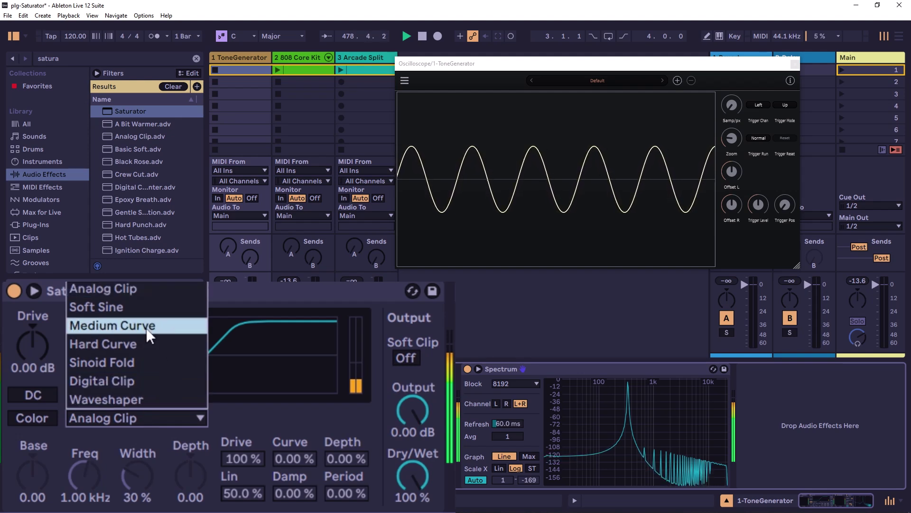
pyautogui.click(300, 364)
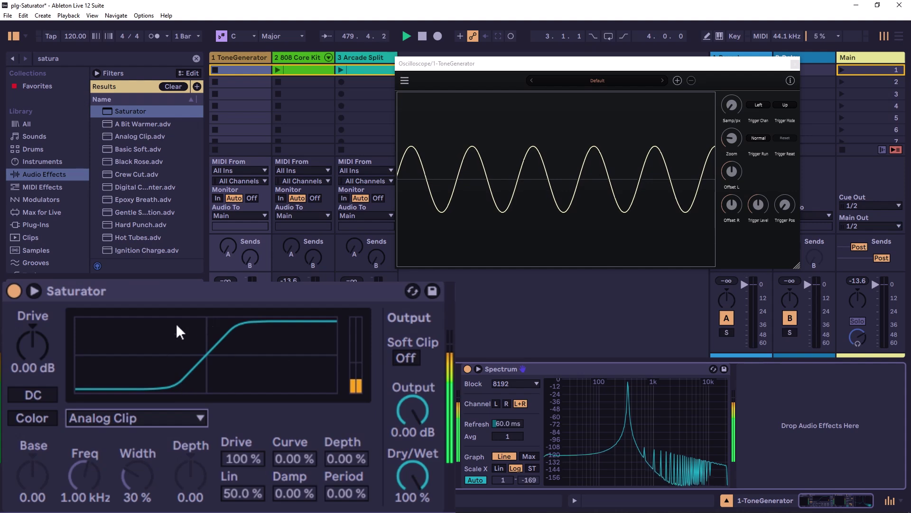
# Compare the Soft Sine curve with Analog Clip by switching the Saturator to Soft Sine and back.
pyautogui.click(157, 414)
pyautogui.click(121, 312)
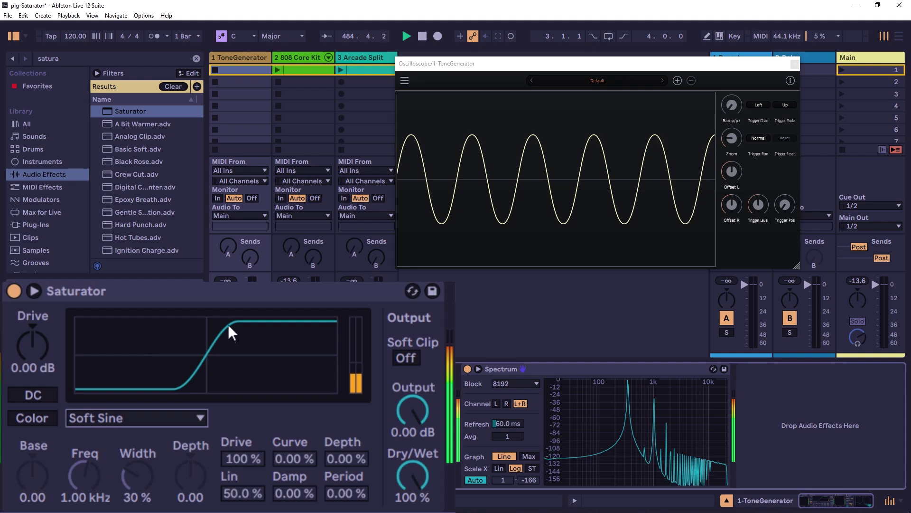
pyautogui.click(137, 418)
pyautogui.click(116, 287)
# Raise the Saturator's Drive to 9.14 dB and switch its curve type to Soft Sine.
pyautogui.moveTo(176, 364); pyautogui.dragTo(176, 364)
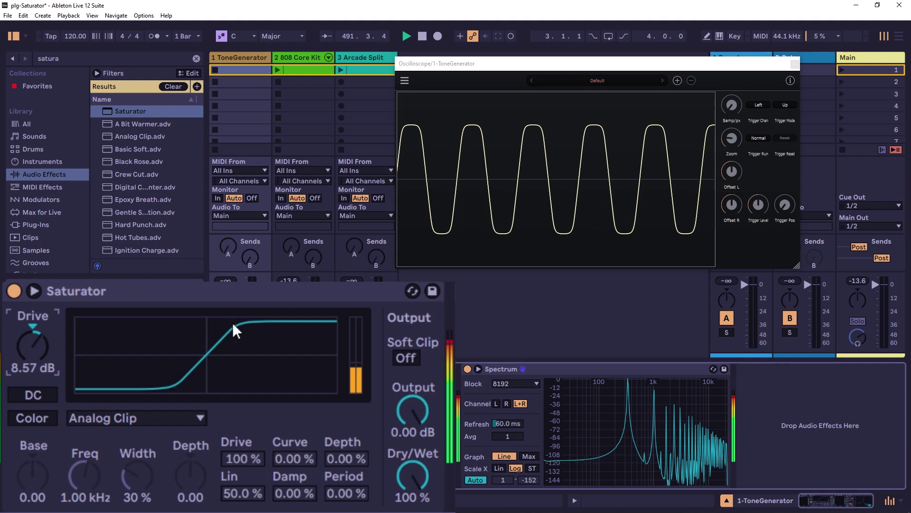
pyautogui.moveTo(42, 346); pyautogui.dragTo(41, 341)
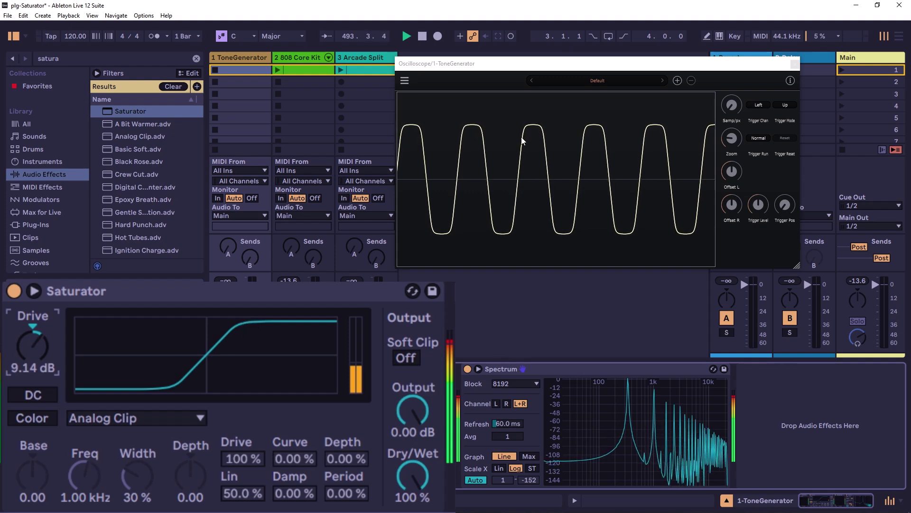
pyautogui.click(185, 421)
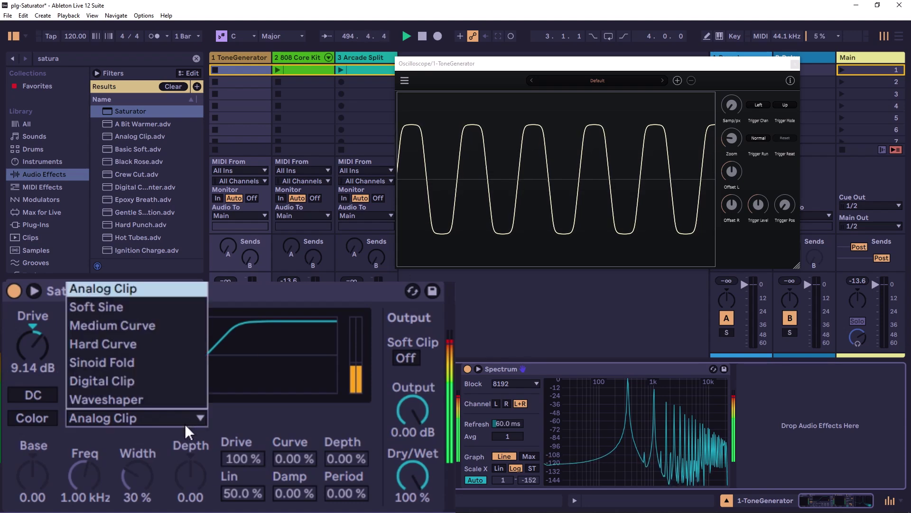
pyautogui.click(110, 304)
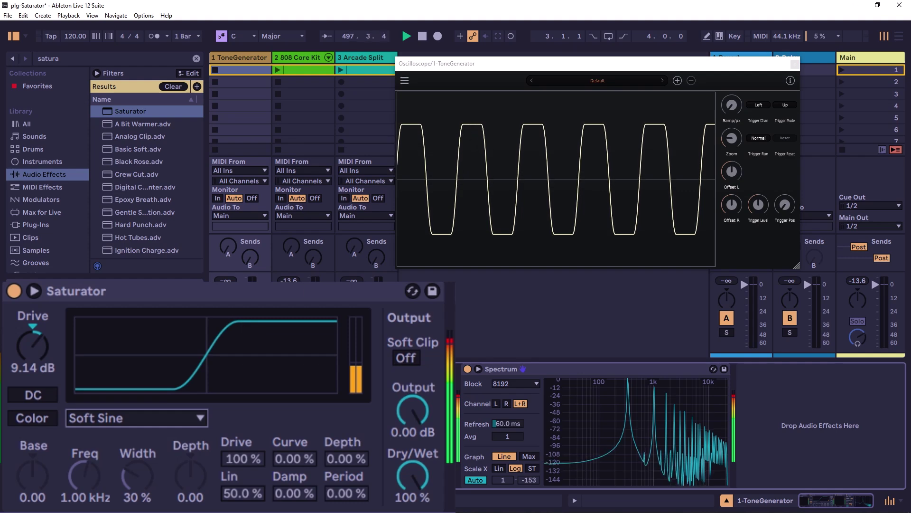
# Lower the Saturator's Drive to 5.71 dB and change its curve type to Medium Curve.
pyautogui.moveTo(42, 352)
pyautogui.mouseDown()
pyautogui.moveTo(42, 326)
pyautogui.moveTo(42, 367)
pyautogui.mouseUp()
pyautogui.click(124, 418)
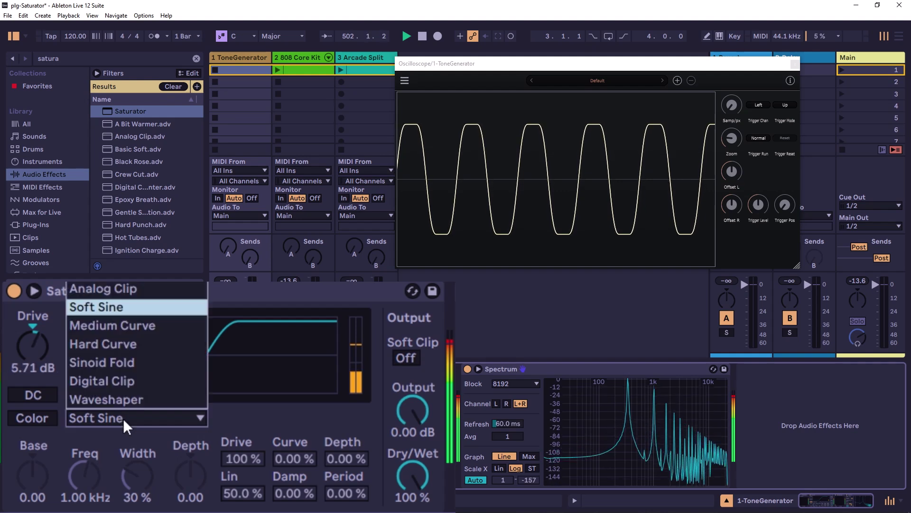
pyautogui.click(126, 324)
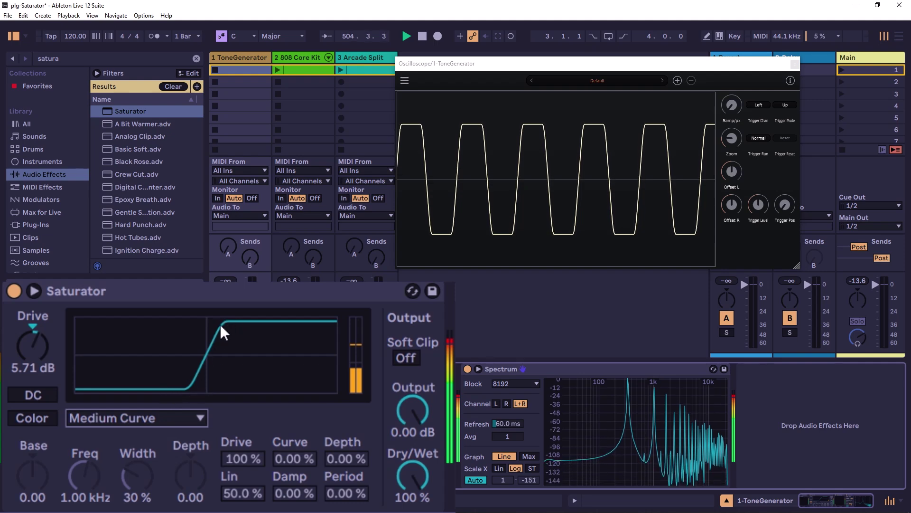
# Increase the Saturator's Drive in small increments to 9.14 dB on the Medium Curve.
pyautogui.press('Up')
pyautogui.press('Up')
pyautogui.press('Up')
pyautogui.press('Up')
pyautogui.press('Up')
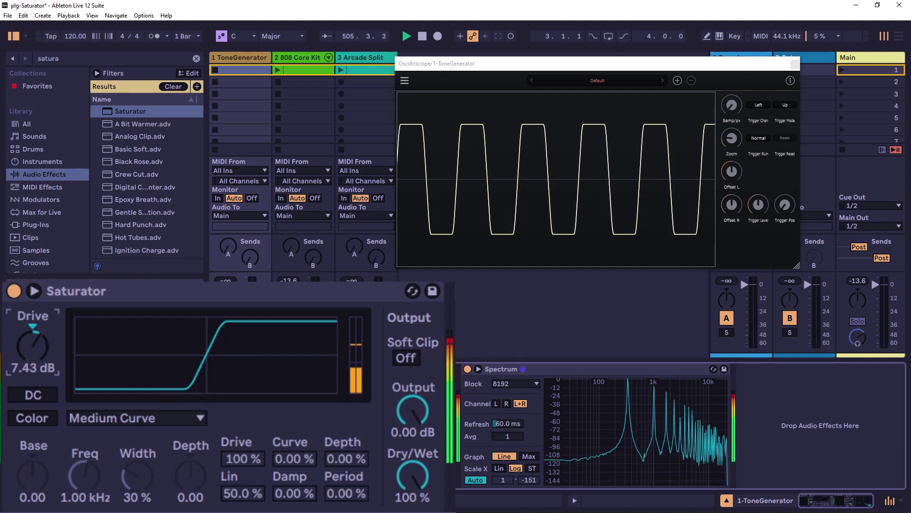
pyautogui.press('Up')
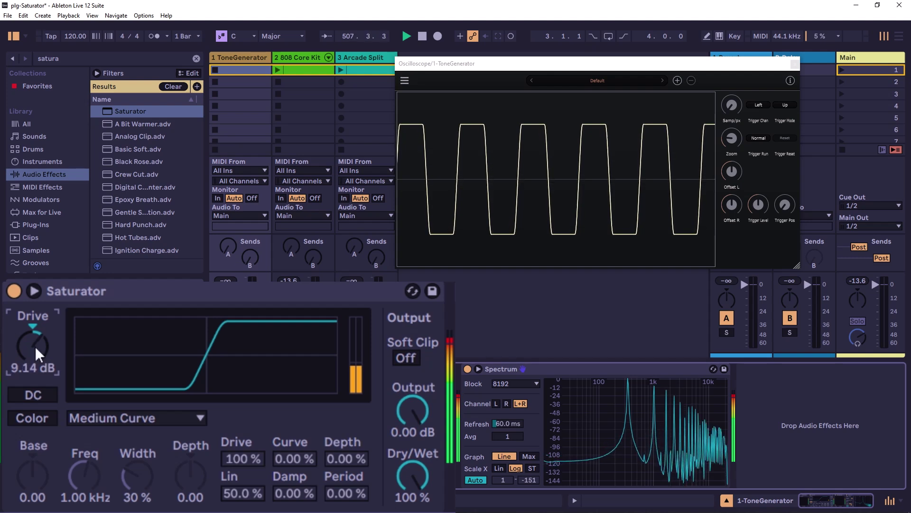
# Change the Saturator's curve type to Hard Curve and raise its Drive to 20.0 dB.
pyautogui.click(200, 418)
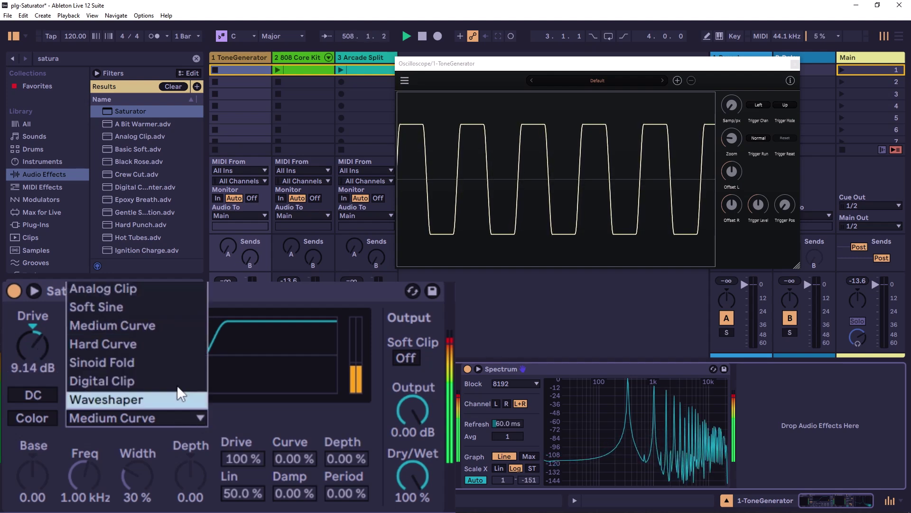
pyautogui.click(124, 343)
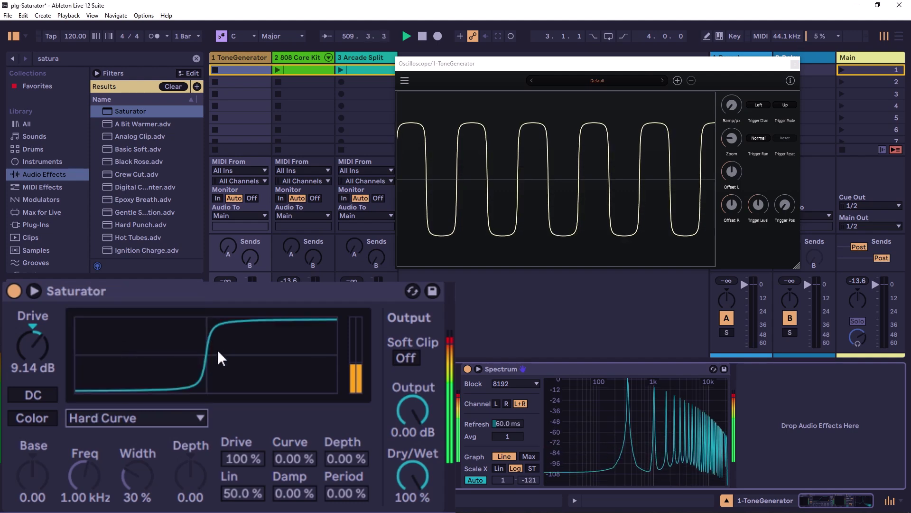
pyautogui.moveTo(9, 357); pyautogui.dragTo(9, 331)
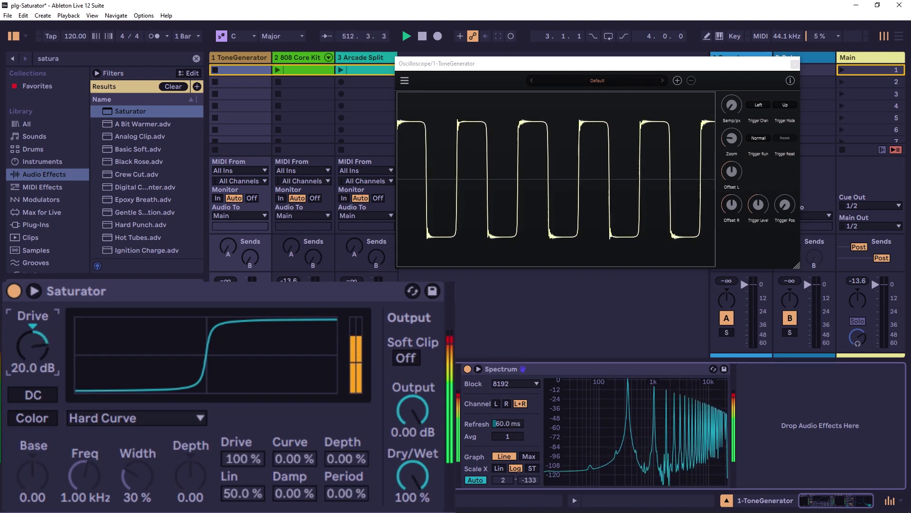
# Switch the Saturator's curve type to Sinoid Fold and reset its Drive to 0 dB.
pyautogui.click(143, 416)
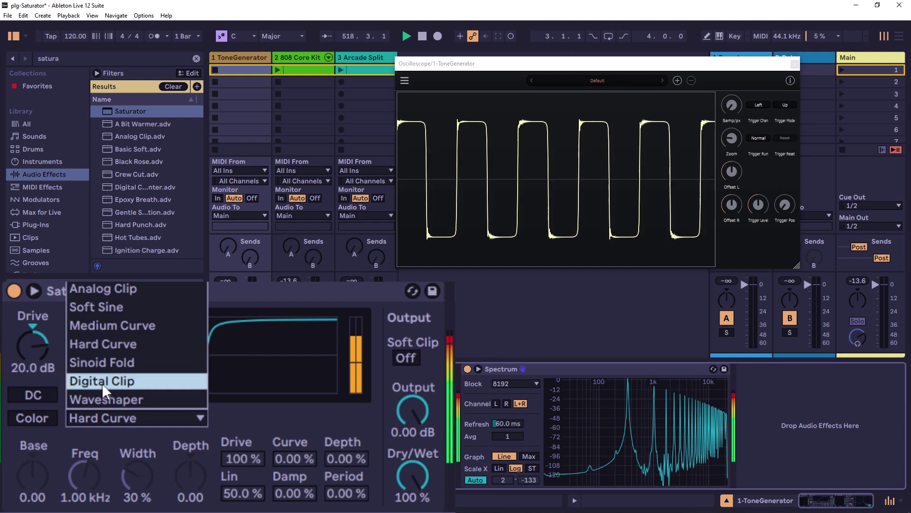
pyautogui.click(112, 361)
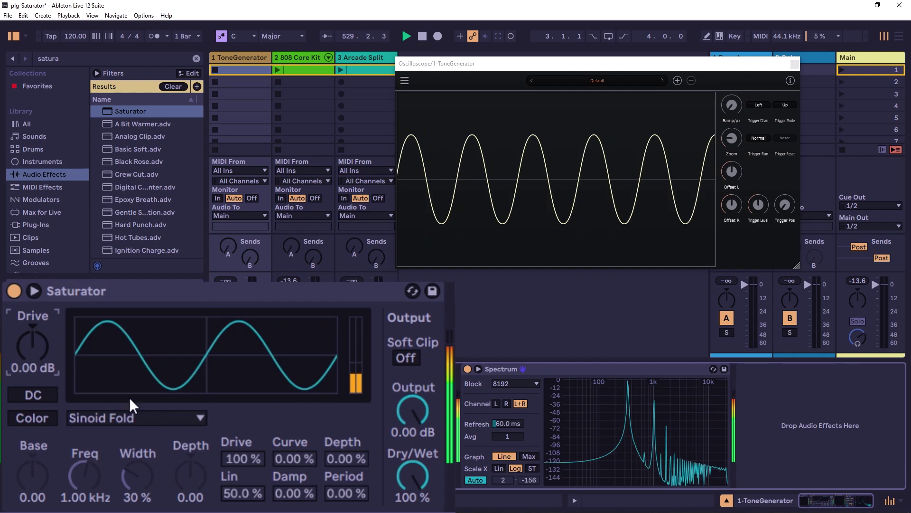
pyautogui.click(168, 418)
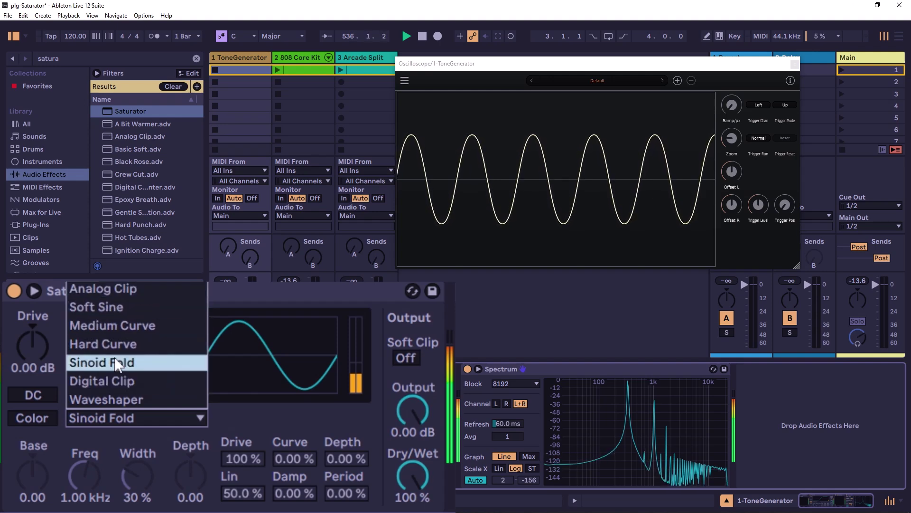
pyautogui.click(247, 410)
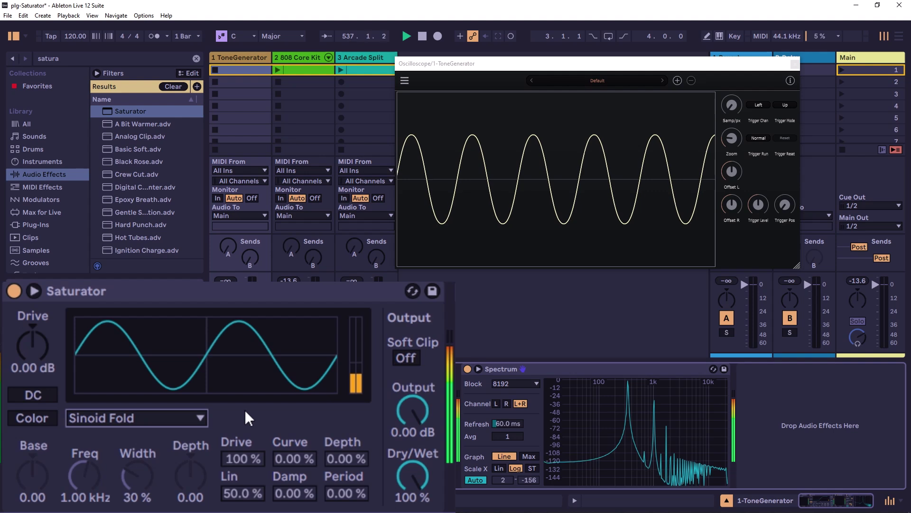
# Raise the Drive to 5.71 dB on the Sinoid Fold curve, and bring it back down to 0.57 dB.
pyautogui.moveTo(29, 348); pyautogui.dragTo(30, 314)
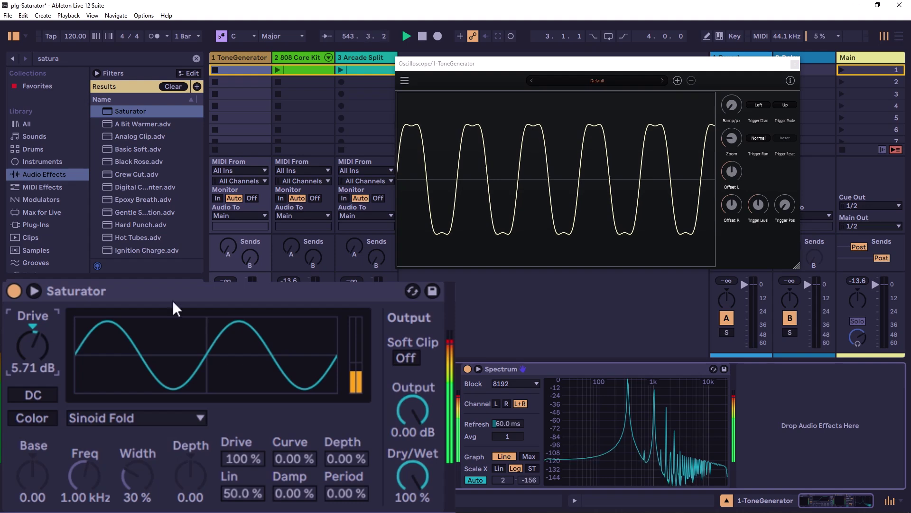
pyautogui.moveTo(25, 348)
pyautogui.mouseDown()
pyautogui.moveTo(24, 260)
pyautogui.moveTo(24, 348)
pyautogui.mouseUp()
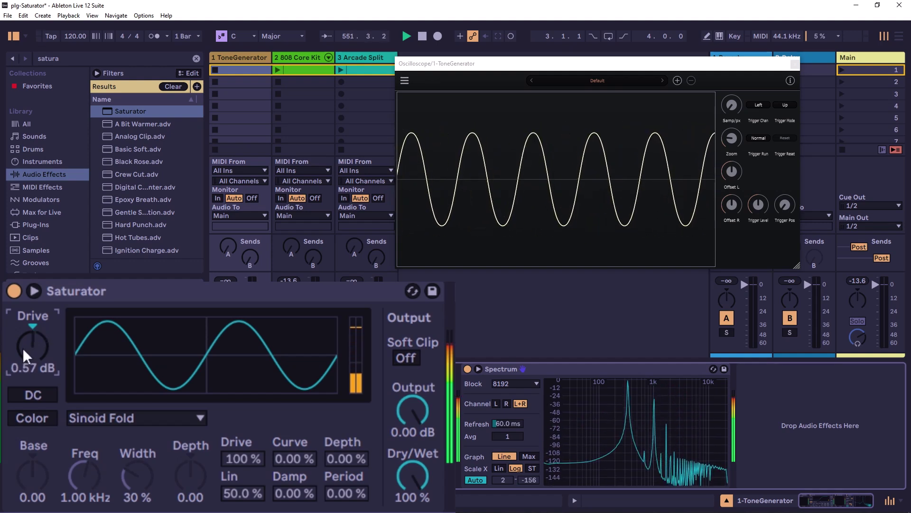
# Compare the Digital Clip curve with Soft Sine, leaving the Saturator set to Digital Clip.
pyautogui.click(152, 413)
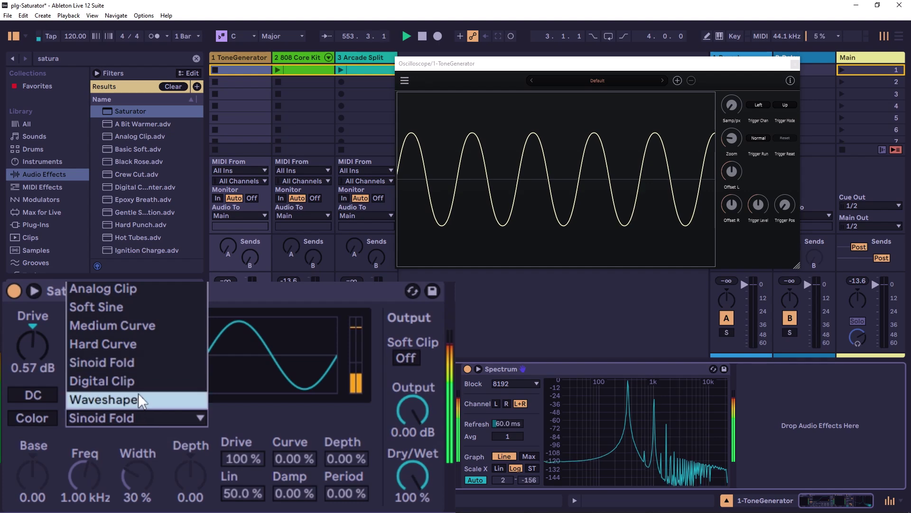
pyautogui.click(125, 383)
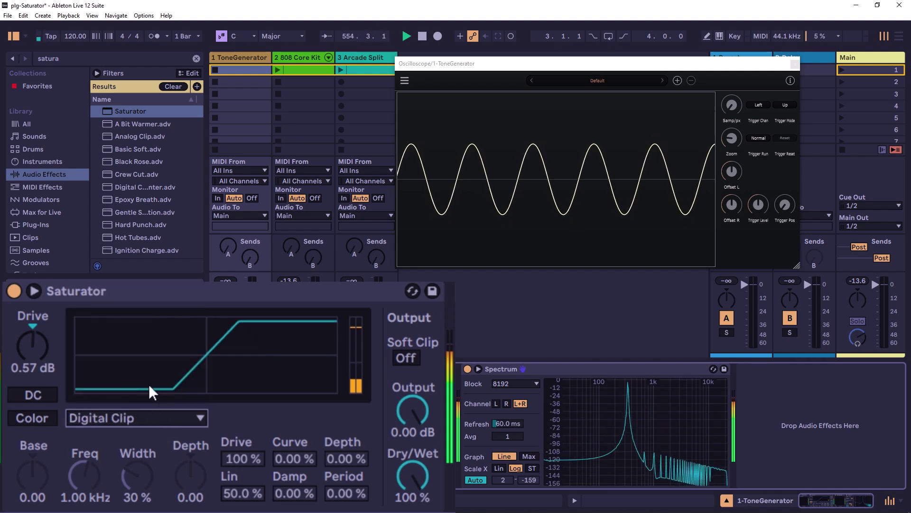
pyautogui.click(138, 412)
pyautogui.click(123, 311)
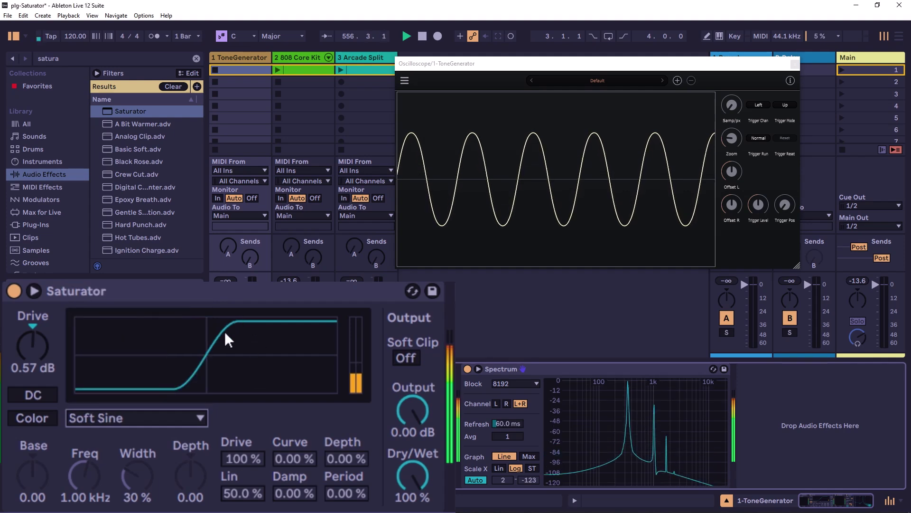
pyautogui.click(177, 412)
pyautogui.click(144, 387)
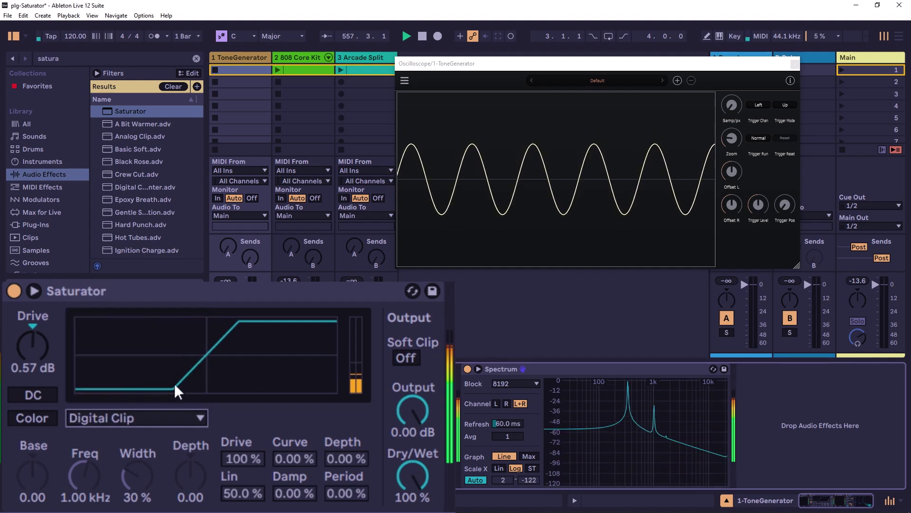
# Set the Saturator's Drive to -0.57 dB and change its curve type to Waveshaper.
pyautogui.moveTo(36, 364); pyautogui.dragTo(36, 231)
pyautogui.hotkey('ctrl', 'z')
pyautogui.click(127, 418)
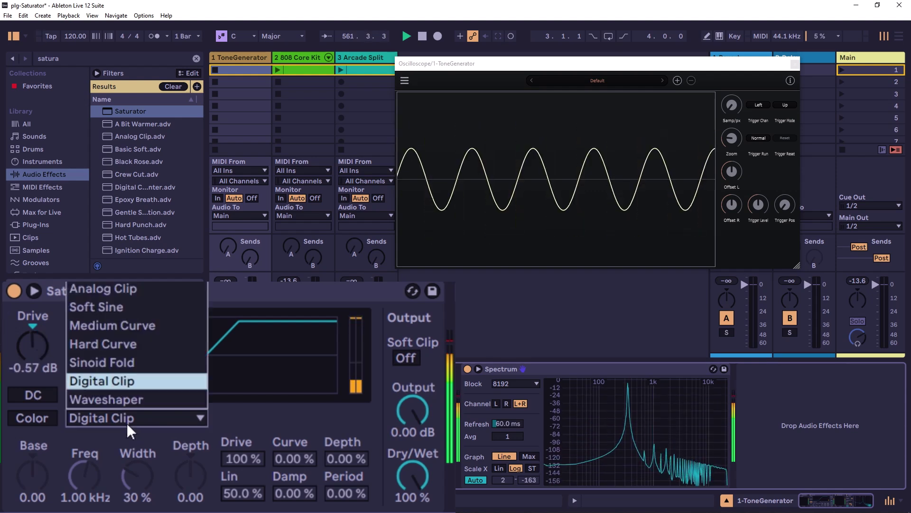
pyautogui.click(126, 398)
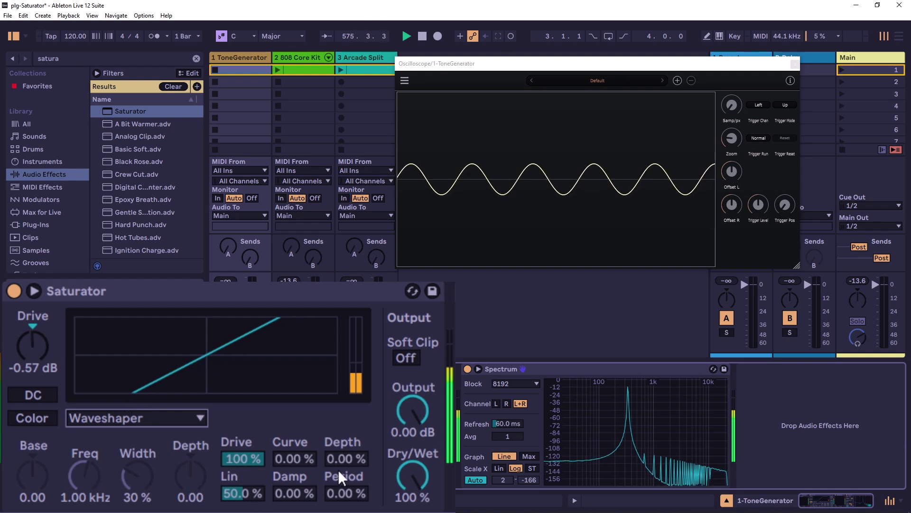
# Reshape the Waveshaper curve with Depth at 9.38 %, Lin at 57.8 % and Curve at 14.1 %.
pyautogui.moveTo(346, 459); pyautogui.dragTo(346, 446)
pyautogui.moveTo(258, 484); pyautogui.dragTo(257, 474)
pyautogui.click(304, 493)
pyautogui.moveTo(346, 493)
pyautogui.mouseDown()
pyautogui.moveTo(346, 484)
pyautogui.moveTo(346, 492)
pyautogui.mouseUp()
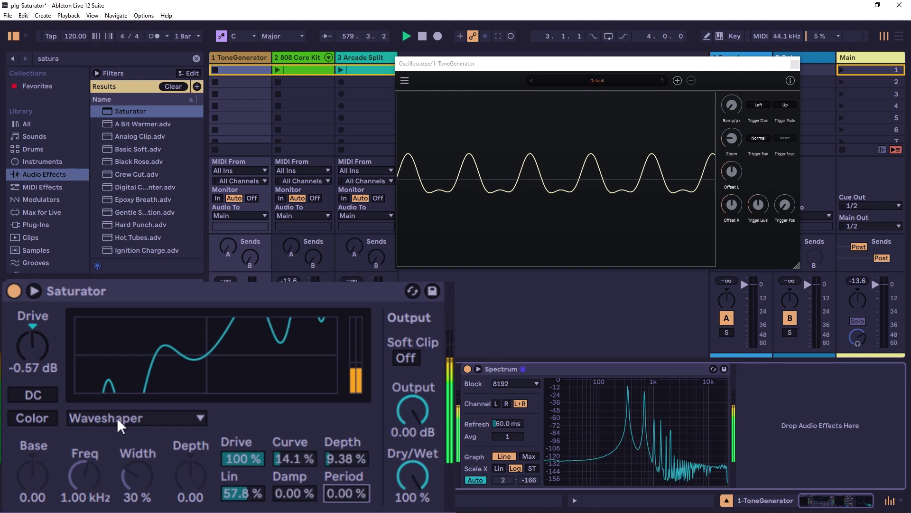
# Change the Saturator's curve type to Analog Clip, review the other available curve types and keep Analog Clip.
pyautogui.click(186, 421)
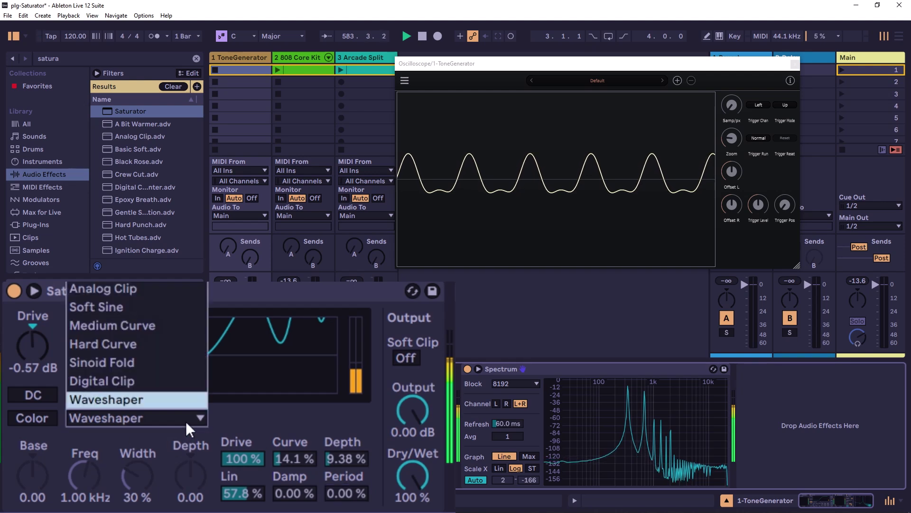
pyautogui.click(128, 290)
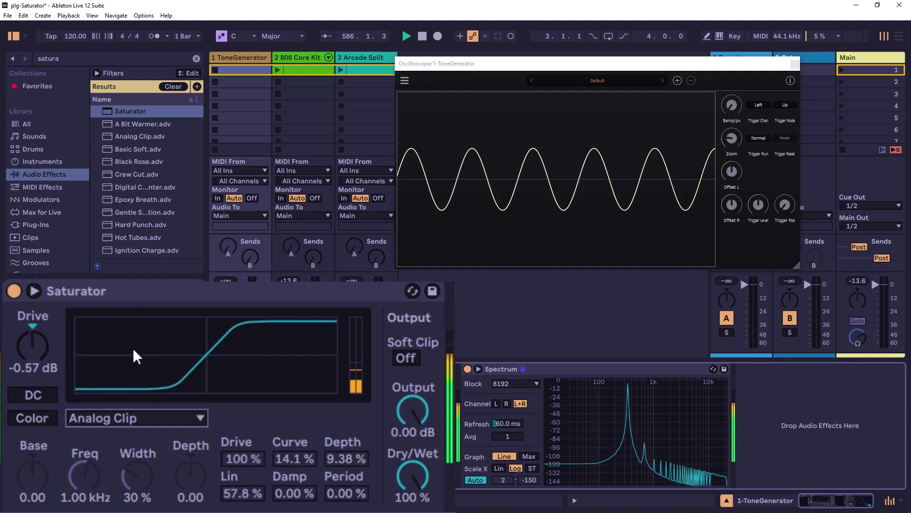
pyautogui.click(170, 419)
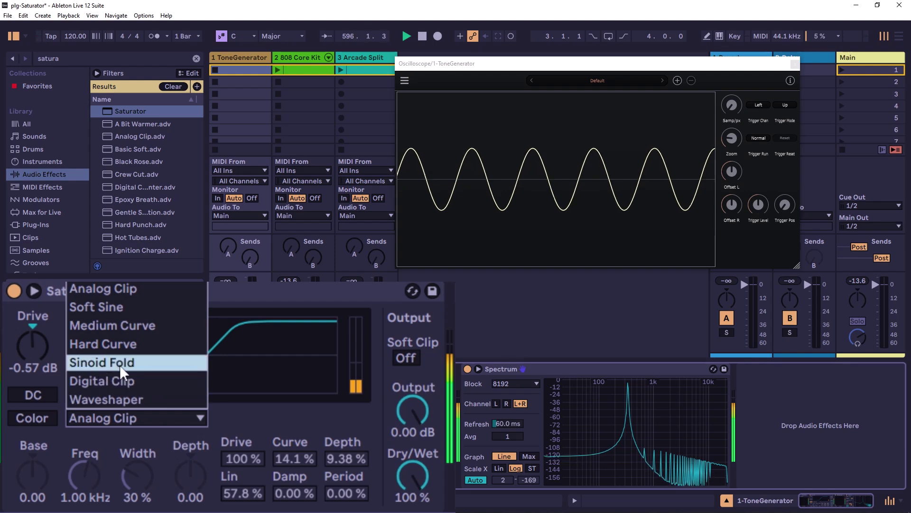
pyautogui.click(234, 412)
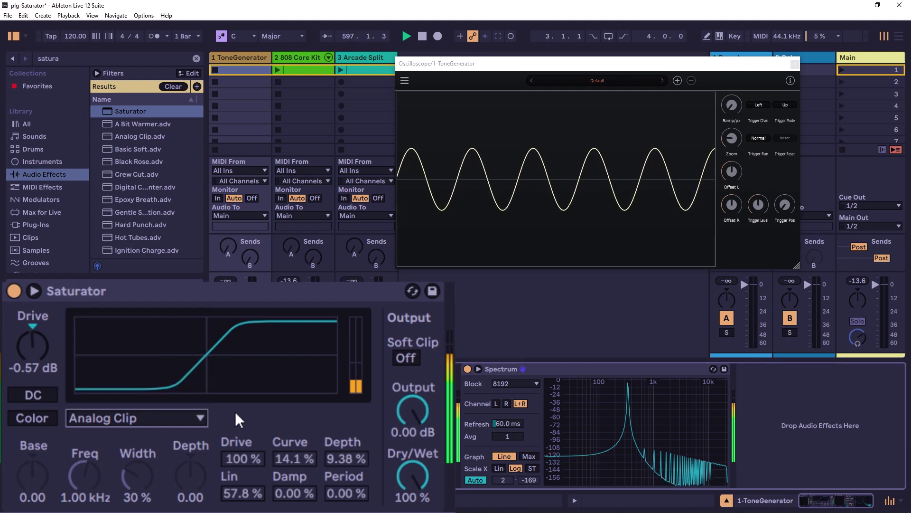
pyautogui.click(203, 417)
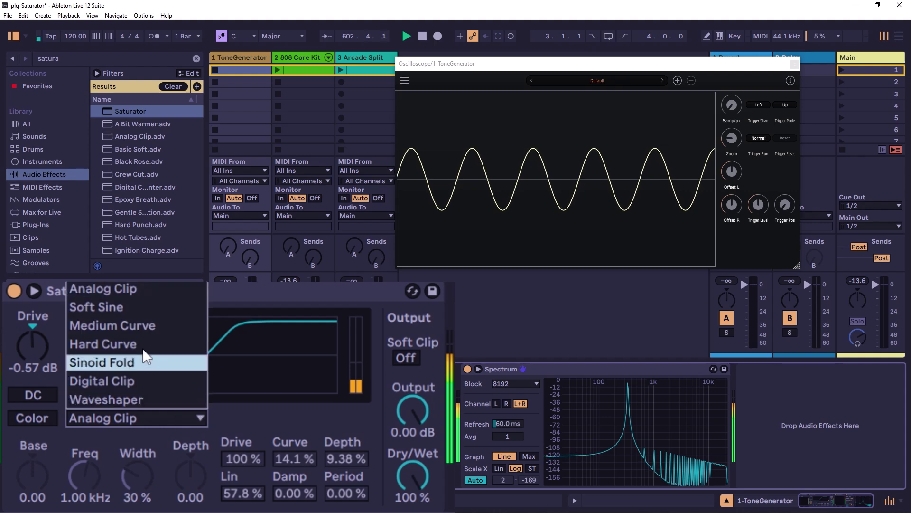
pyautogui.click(124, 287)
# Lower the Drive to -10.3 dB on the Analog Clip curve, and raise it to 31.4 dB.
pyautogui.click(34, 337)
pyautogui.moveTo(34, 336); pyautogui.dragTo(37, 383)
pyautogui.press('Delete')
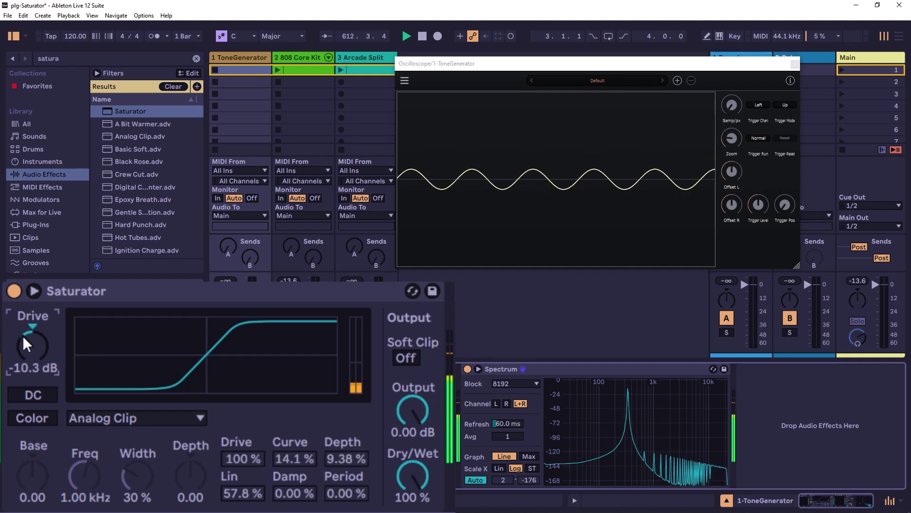
pyautogui.moveTo(51, 361); pyautogui.dragTo(51, 261)
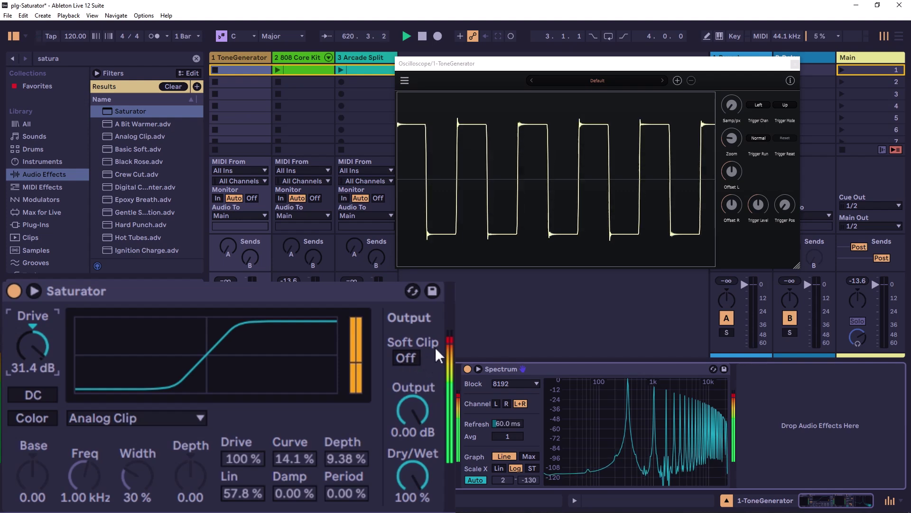
# Compare the driven signal with Soft Clip on and off, raising the Drive to 36.0 dB and leaving Soft Clip on.
pyautogui.click(406, 360)
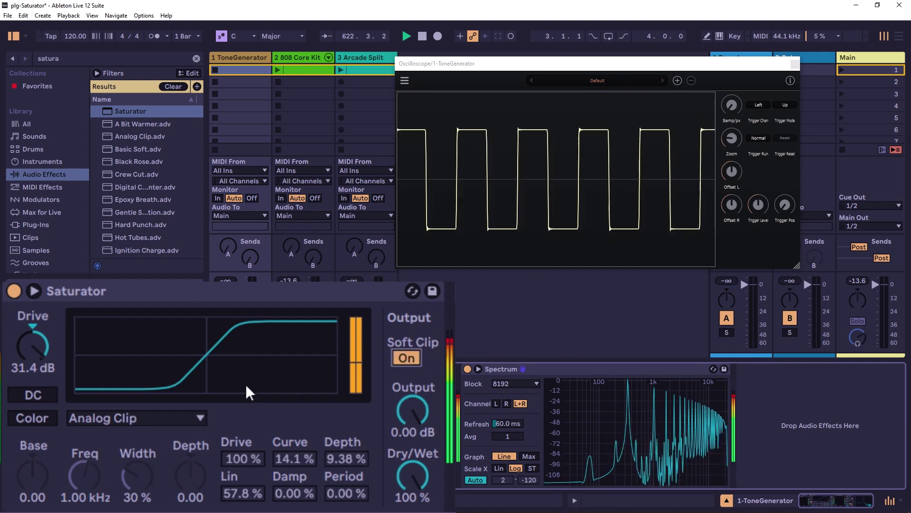
pyautogui.click(406, 357)
pyautogui.moveTo(33, 346); pyautogui.dragTo(32, 333)
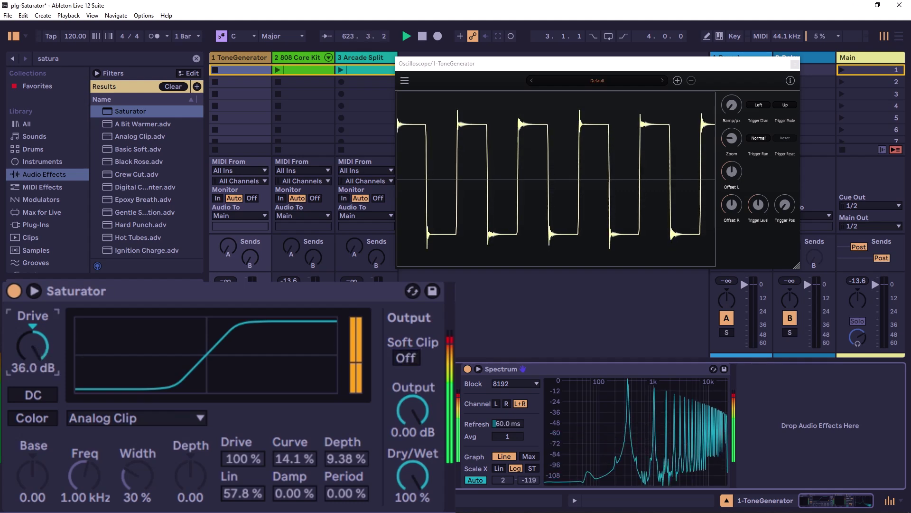
pyautogui.click(408, 357)
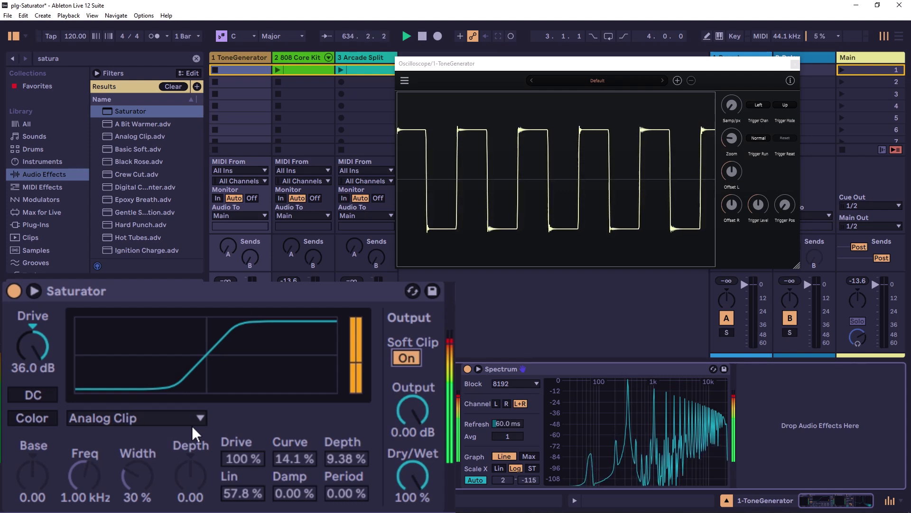
# Switch the curve type to Medium Curve and review the curve list, keeping the selection.
pyautogui.click(145, 419)
pyautogui.click(110, 319)
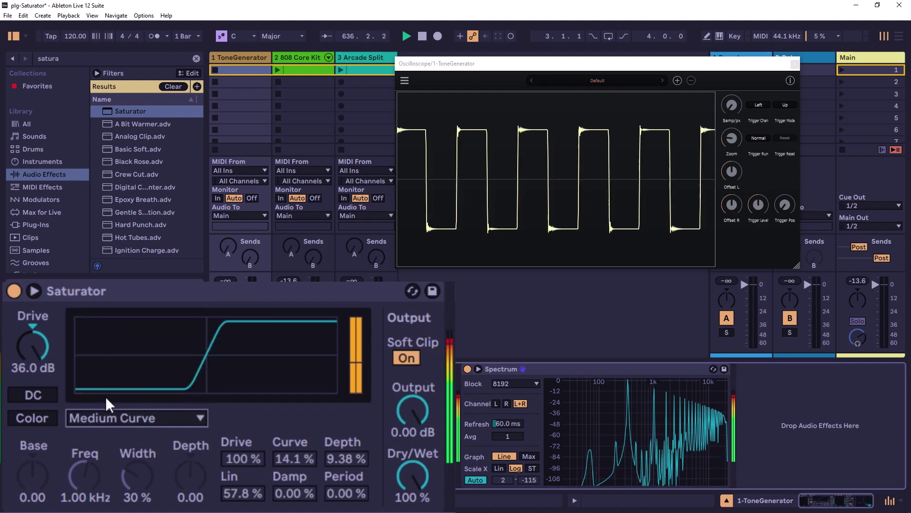
pyautogui.click(32, 346)
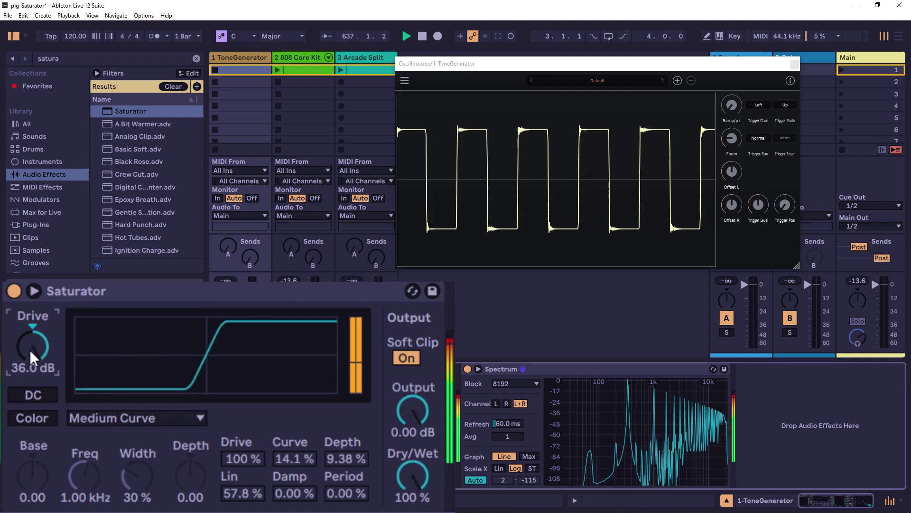
pyautogui.click(184, 422)
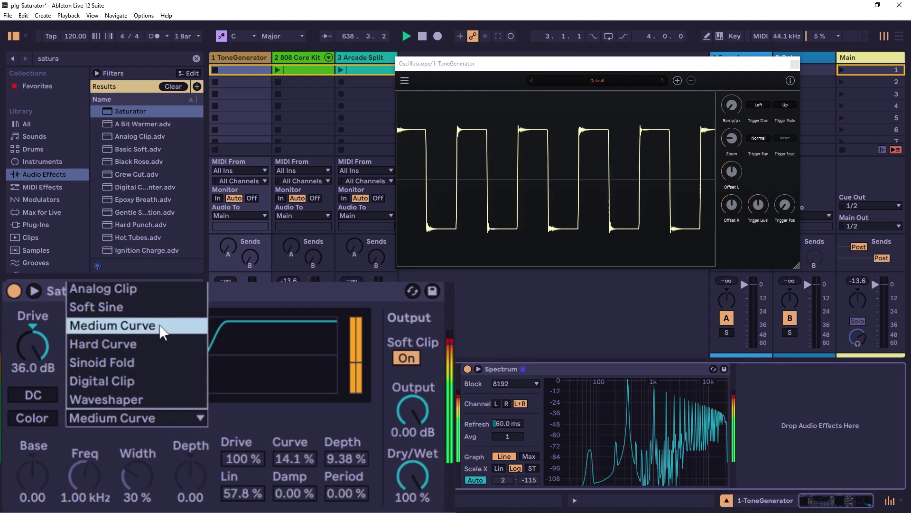
pyautogui.click(424, 338)
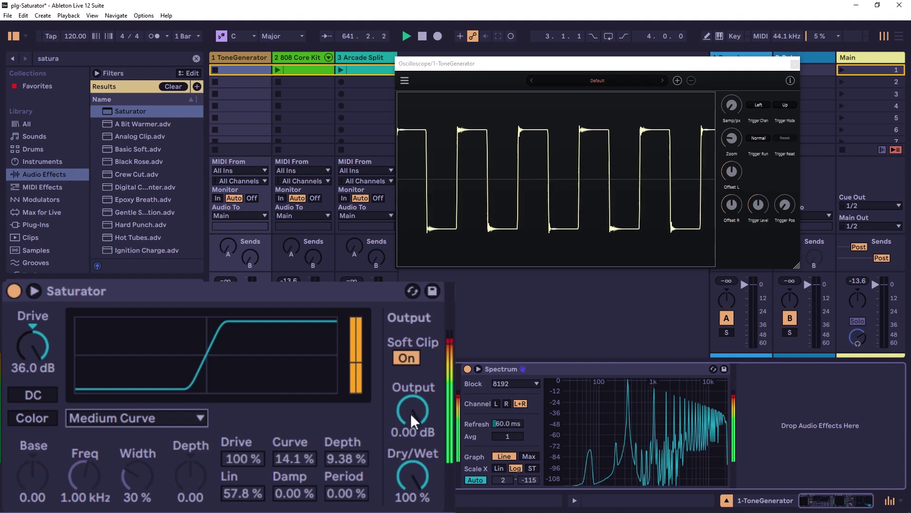
# Switch the curve type to Hard Curve with the Drive at 16.6 dB, and turn Soft Clip off.
pyautogui.click(158, 416)
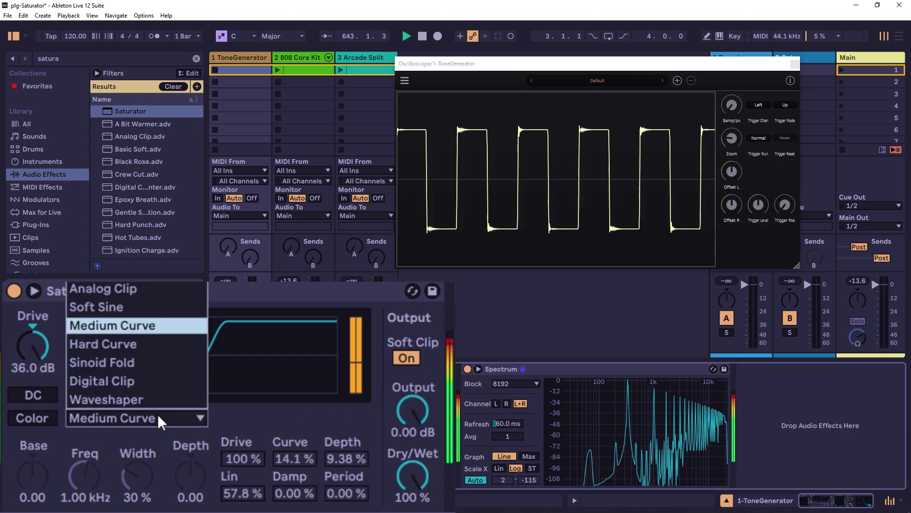
pyautogui.click(128, 343)
pyautogui.moveTo(44, 355); pyautogui.dragTo(44, 377)
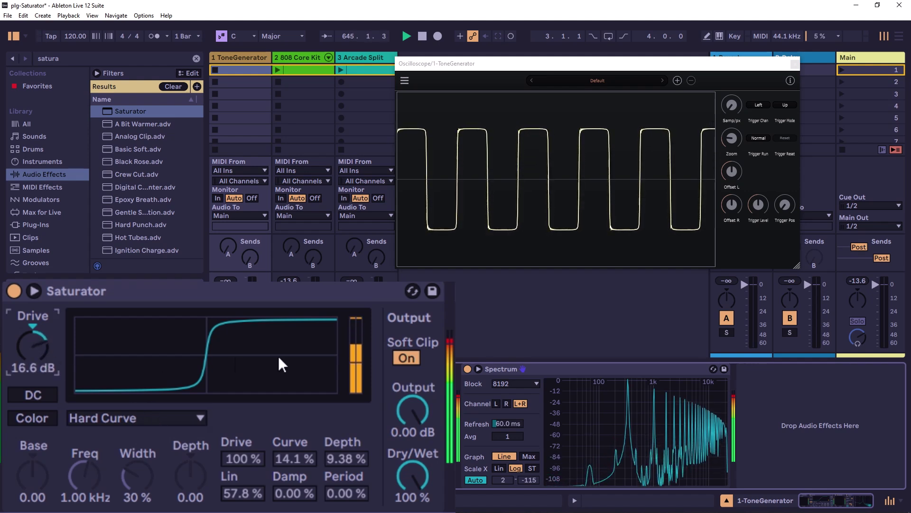
pyautogui.click(405, 358)
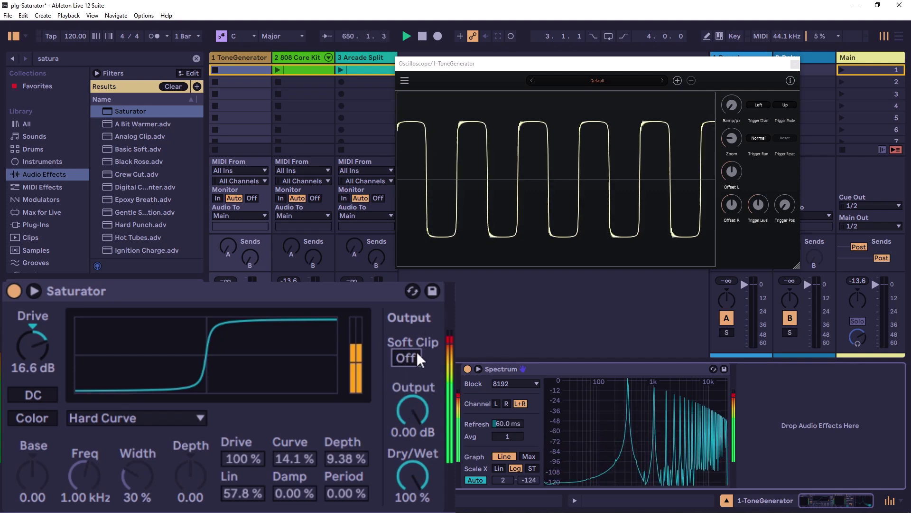
# Try the Output at -7.14 dB and restore it to 0.00 dB, and reset the Drive to 0.00 dB.
pyautogui.moveTo(413, 409); pyautogui.dragTo(414, 425)
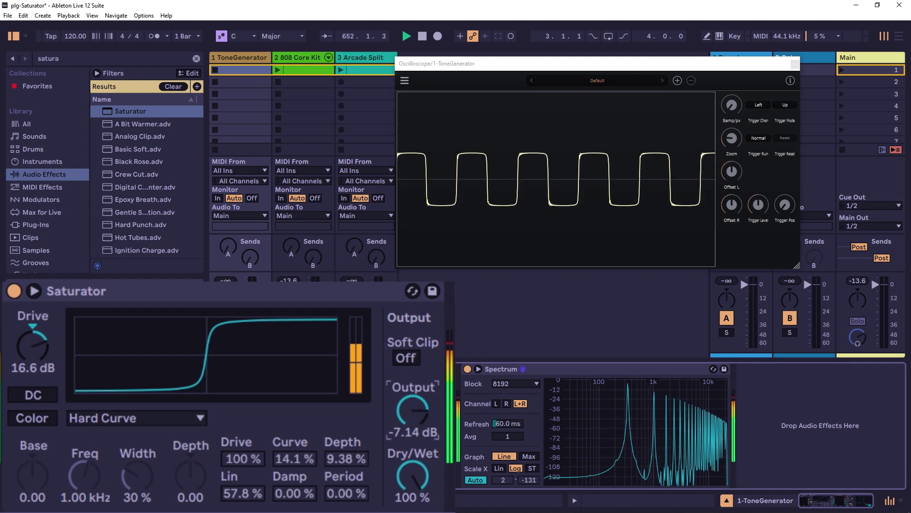
pyautogui.hotkey('ctrl', 'z')
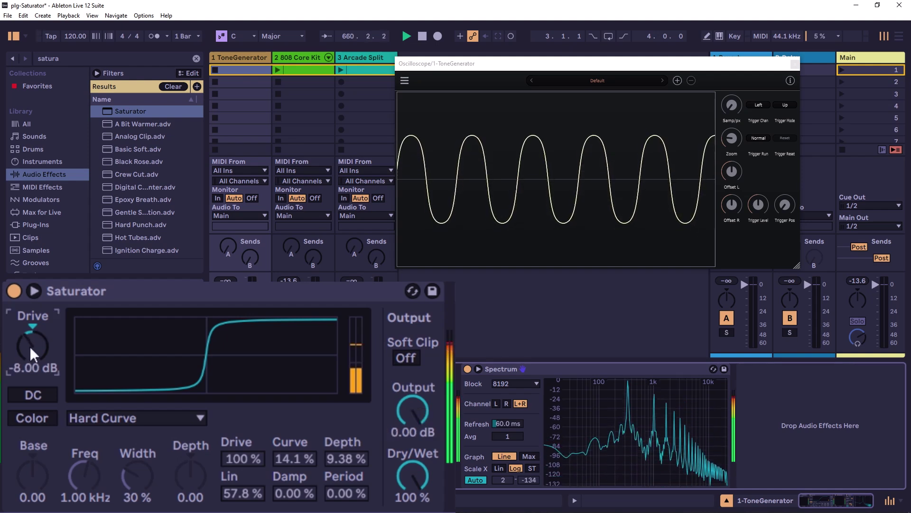
pyautogui.doubleClick(29, 346)
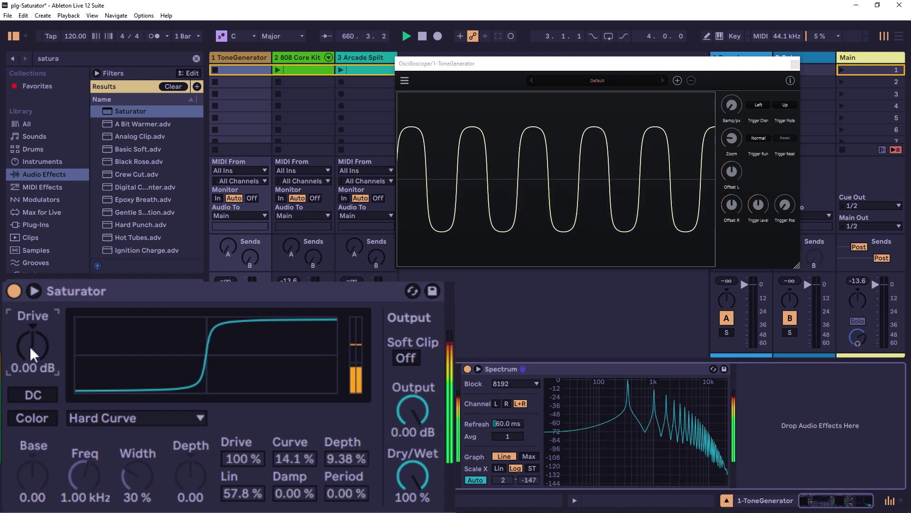
# Compare DC on and off while trying the Drive at 19.4 dB, ending with DC on and the Drive at 0.00 dB.
pyautogui.click(34, 394)
pyautogui.click(34, 394)
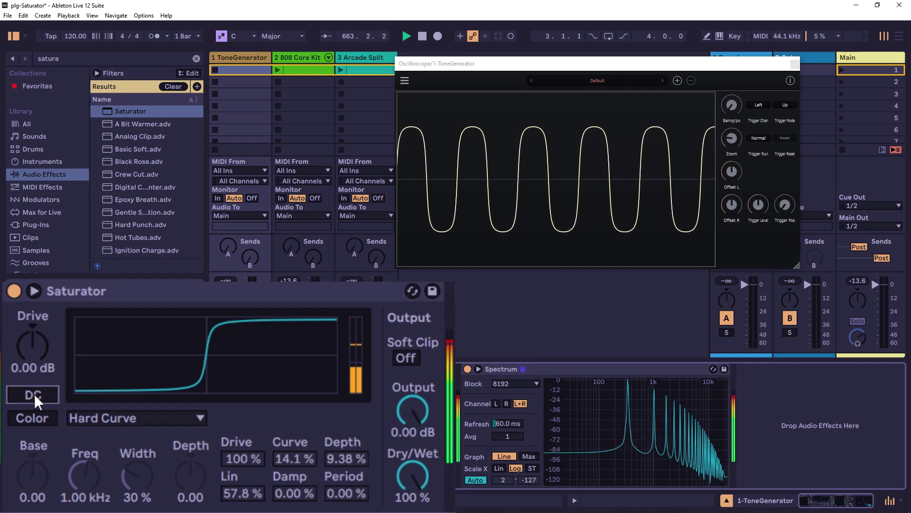
pyautogui.click(35, 394)
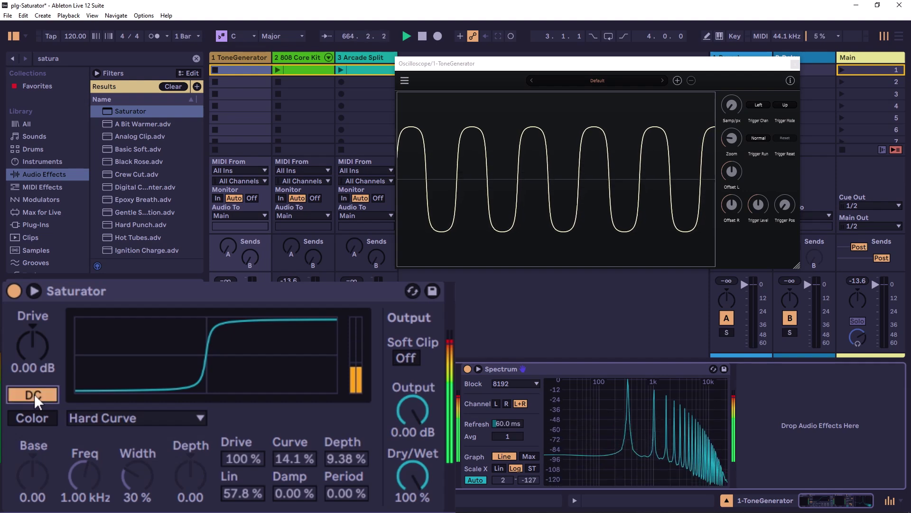
pyautogui.moveTo(34, 352); pyautogui.dragTo(34, 355)
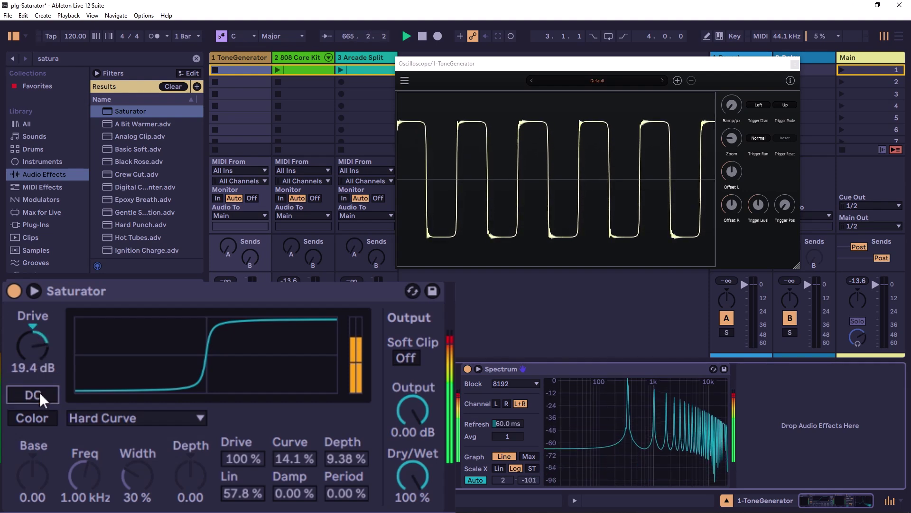
pyautogui.doubleClick(30, 346)
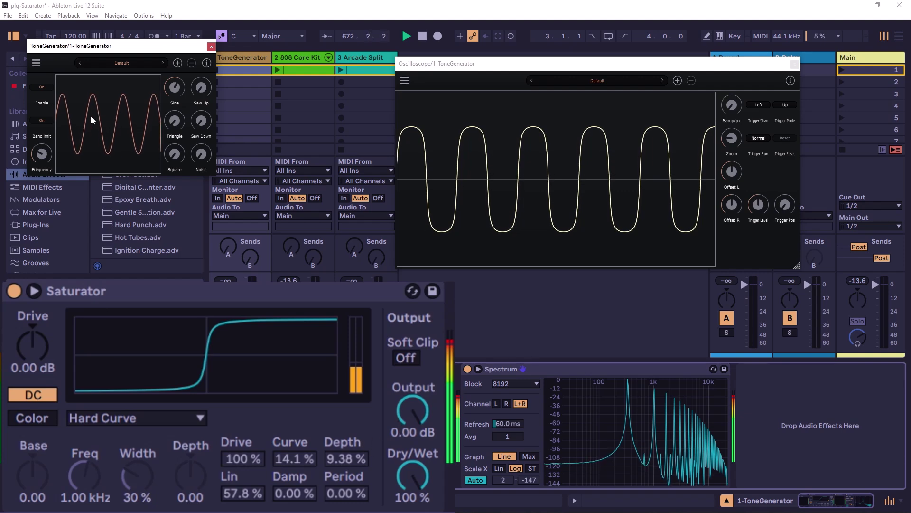
# Mix triangle, square and saw-down waves into the ToneGenerator's sine, and set the Saturator to Analog Clip with DC off.
pyautogui.moveTo(175, 137)
pyautogui.moveTo(172, 130); pyautogui.dragTo(173, 138)
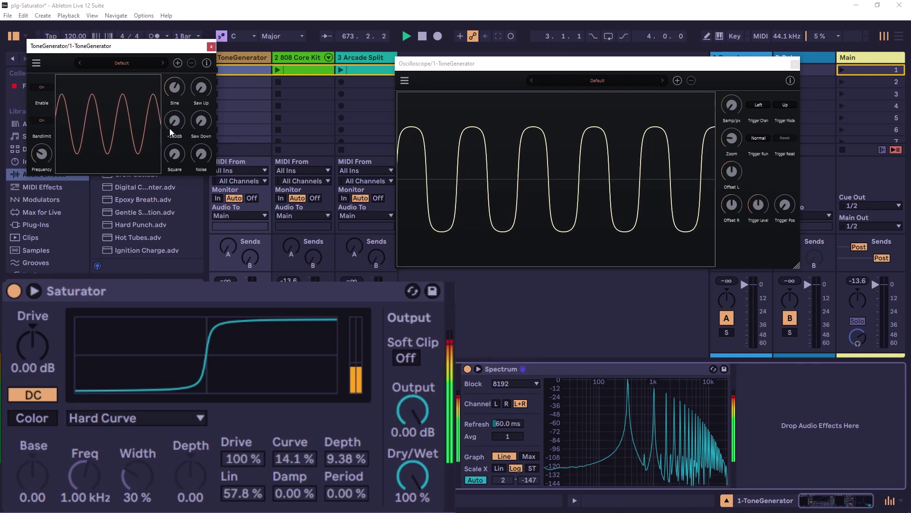
pyautogui.click(121, 419)
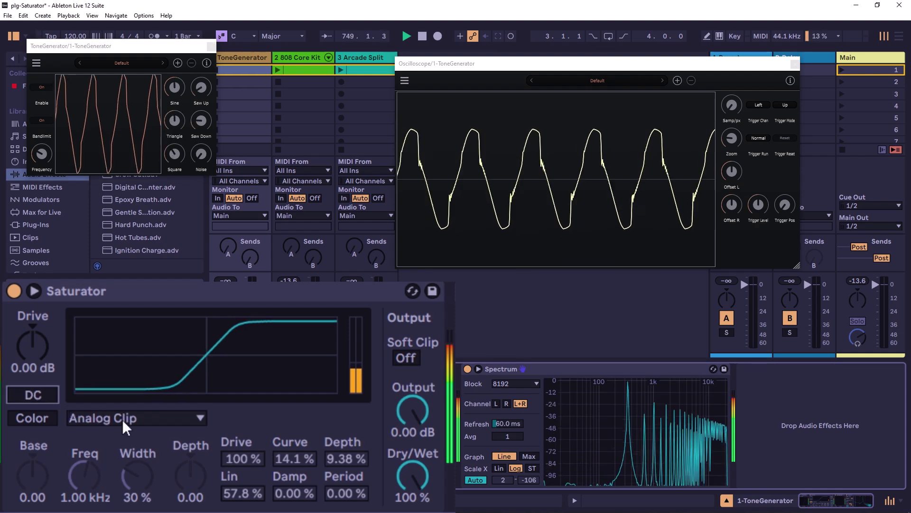
pyautogui.click(43, 395)
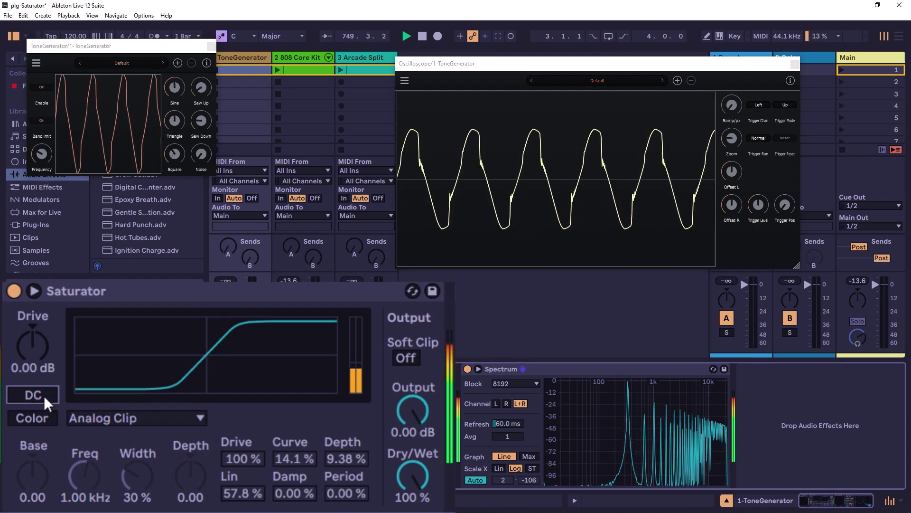
pyautogui.click(138, 417)
pyautogui.click(47, 326)
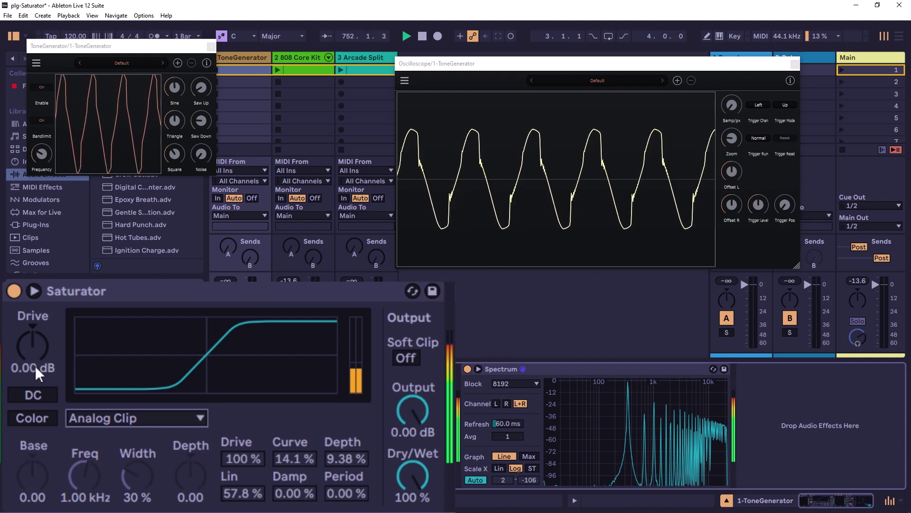
pyautogui.moveTo(34, 345)
pyautogui.mouseDown()
pyautogui.moveTo(33, 385)
pyautogui.moveTo(33, 346)
pyautogui.mouseUp()
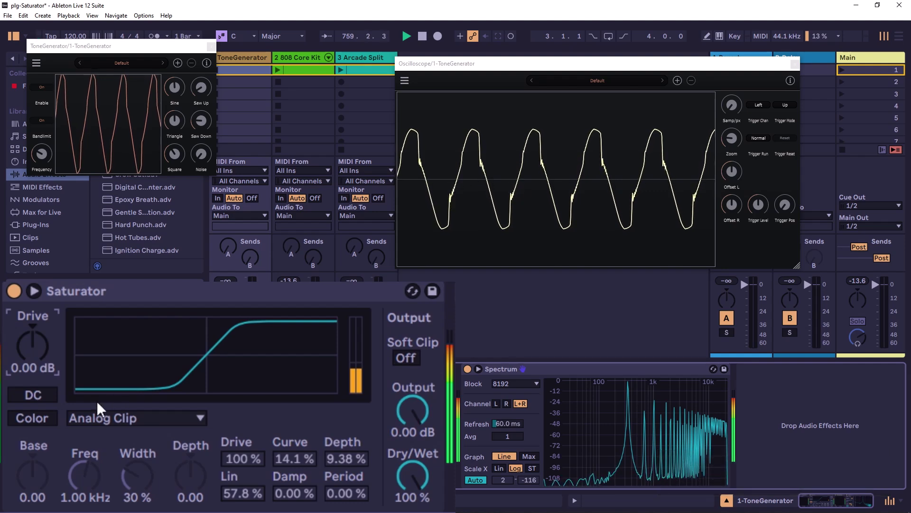
# Toggle the Saturator's DC filter on and off repeatedly to compare the mixed waveform's offset, leaving it off.
pyautogui.click(41, 392)
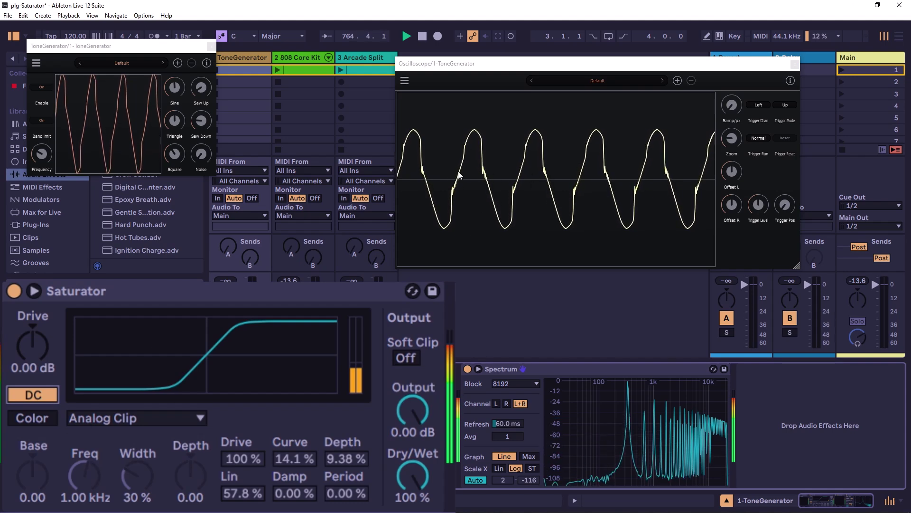
pyautogui.click(29, 392)
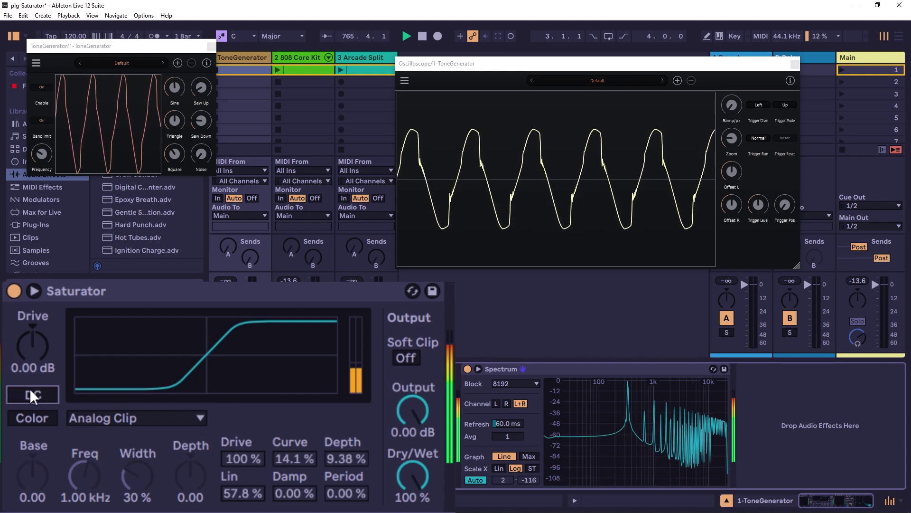
pyautogui.click(29, 388)
pyautogui.click(23, 394)
pyautogui.click(42, 392)
pyautogui.click(41, 393)
pyautogui.click(41, 393)
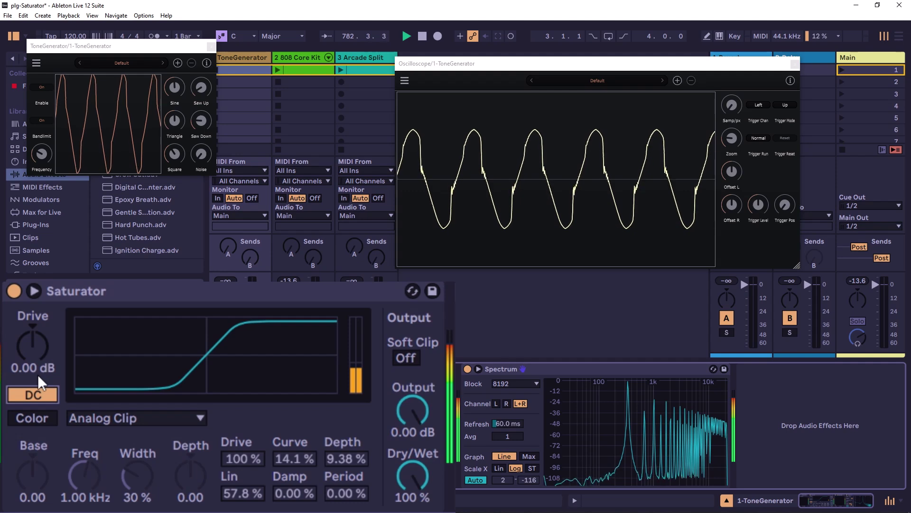
pyautogui.click(38, 393)
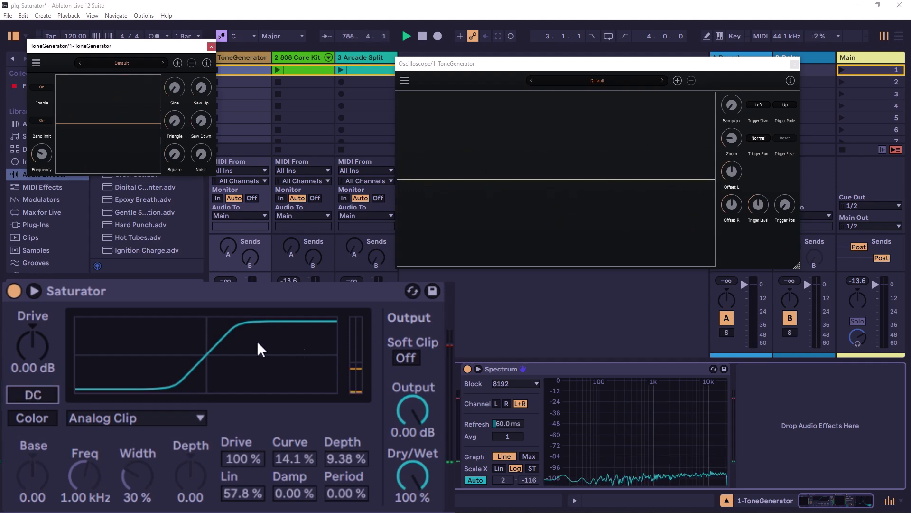
# Enable the Saturator's Color section and set its Width to 0.0 %.
pyautogui.click(33, 419)
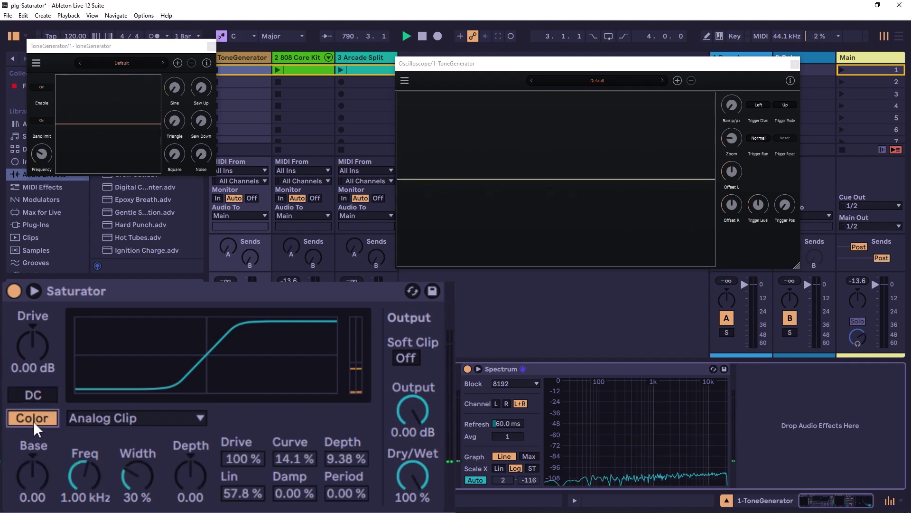
pyautogui.moveTo(135, 482); pyautogui.dragTo(135, 496)
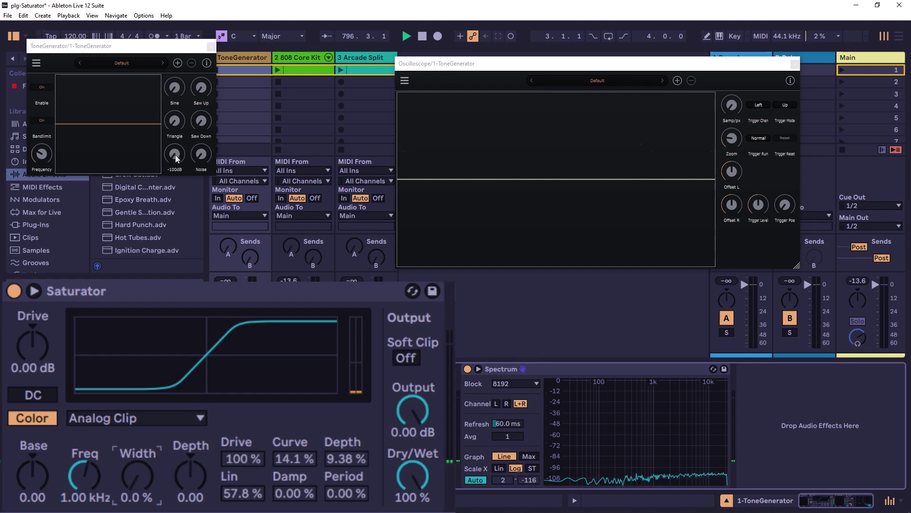
# Raise the ToneGenerator's square wave at a lower frequency, and sweep the Color Base through 28.6, -24.0 and -22.3, ending at 19.4.
pyautogui.moveTo(175, 155); pyautogui.dragTo(176, 138)
pyautogui.moveTo(46, 154); pyautogui.dragTo(60, 185)
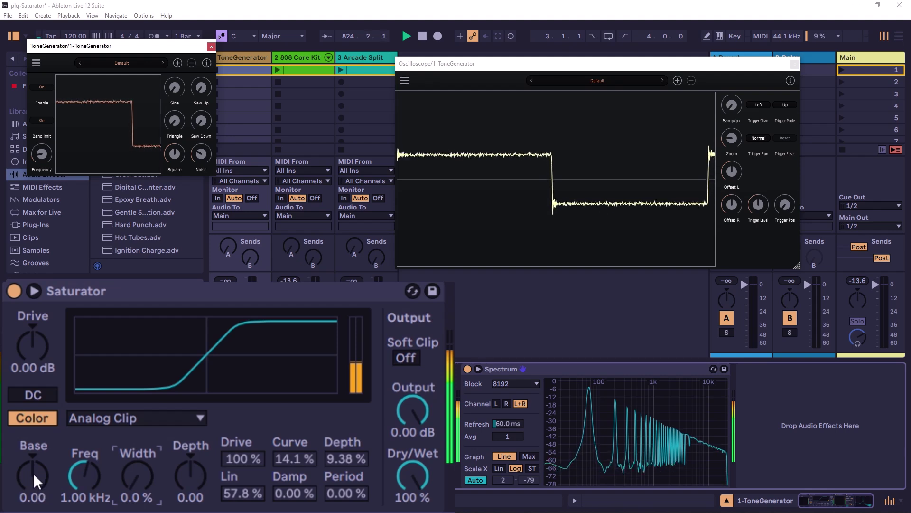
pyautogui.moveTo(36, 476)
pyautogui.mouseDown()
pyautogui.moveTo(36, 451)
pyautogui.moveTo(32, 496)
pyautogui.moveTo(33, 477)
pyautogui.mouseUp()
pyautogui.moveTo(597, 417)
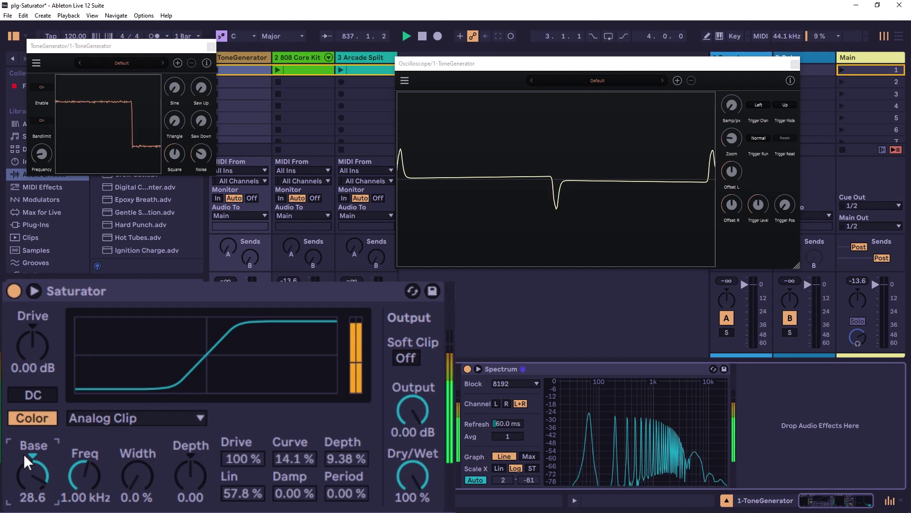
pyautogui.moveTo(24, 454); pyautogui.dragTo(24, 508)
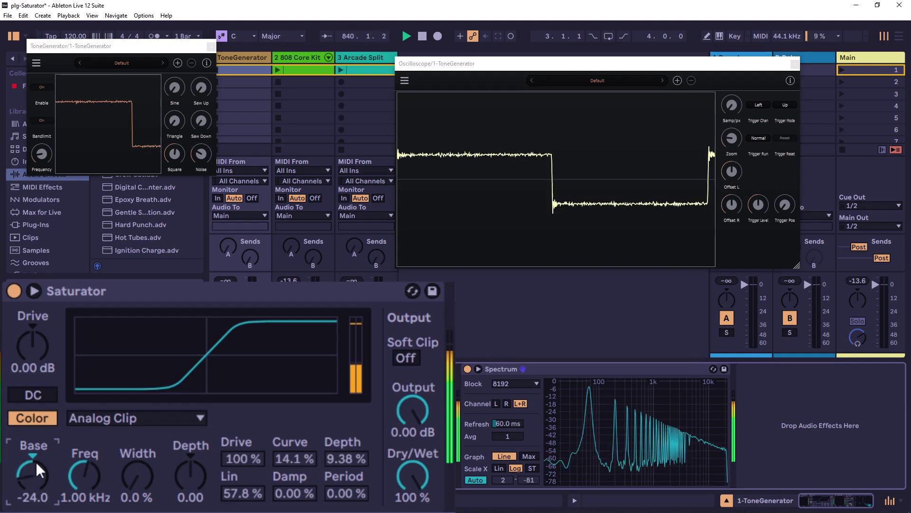
pyautogui.moveTo(35, 462); pyautogui.dragTo(35, 473)
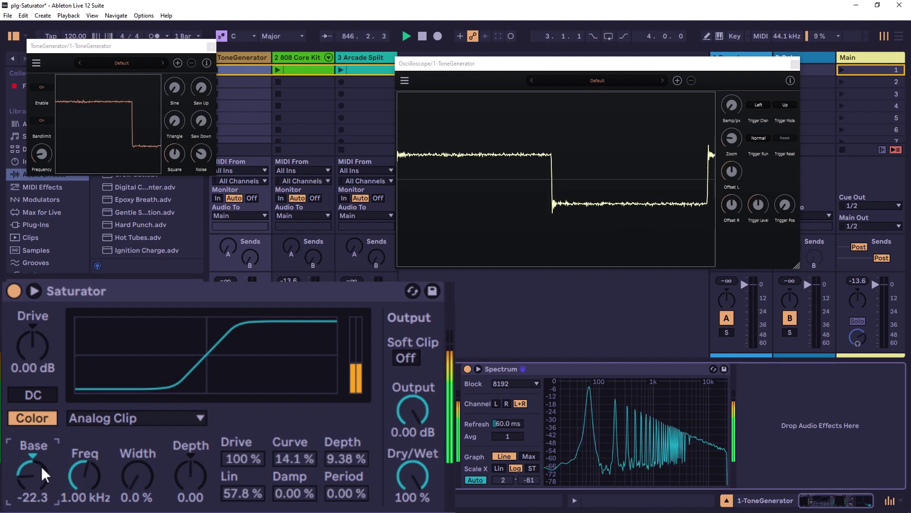
pyautogui.moveTo(43, 469)
pyautogui.mouseDown()
pyautogui.moveTo(43, 456)
pyautogui.moveTo(43, 477)
pyautogui.moveTo(44, 454)
pyautogui.mouseUp()
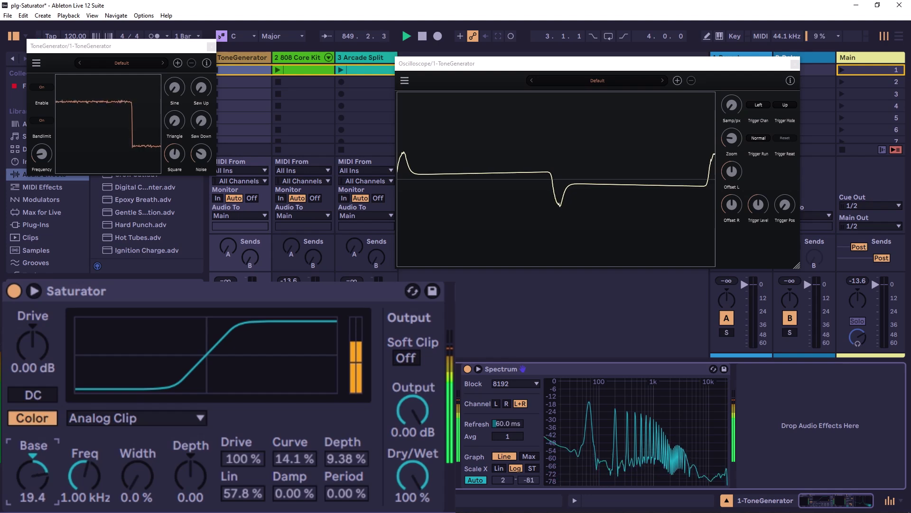
# Try the main Drive at 19.4 dB and the Color Base at -20.0, ending with Drive at 4.57 dB and Base at 0.00.
pyautogui.moveTo(45, 354); pyautogui.dragTo(45, 334)
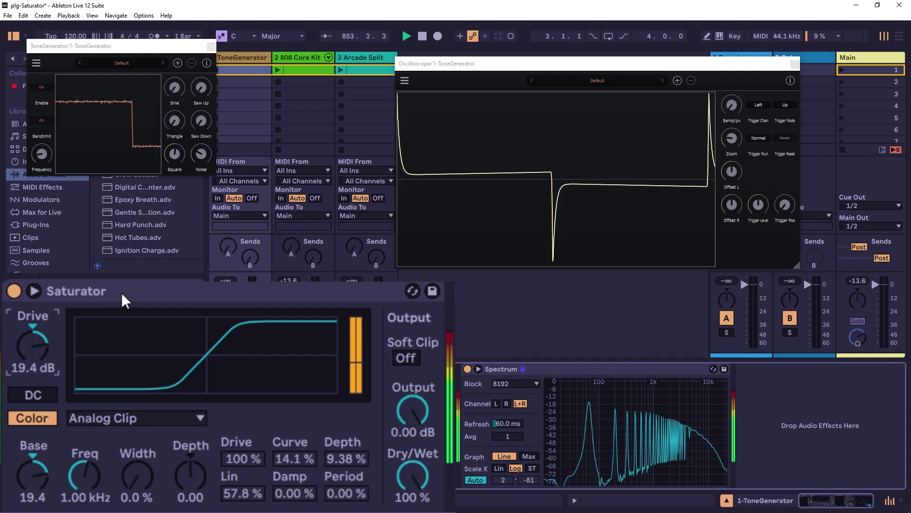
pyautogui.moveTo(33, 346); pyautogui.dragTo(32, 362)
pyautogui.moveTo(33, 453); pyautogui.dragTo(32, 458)
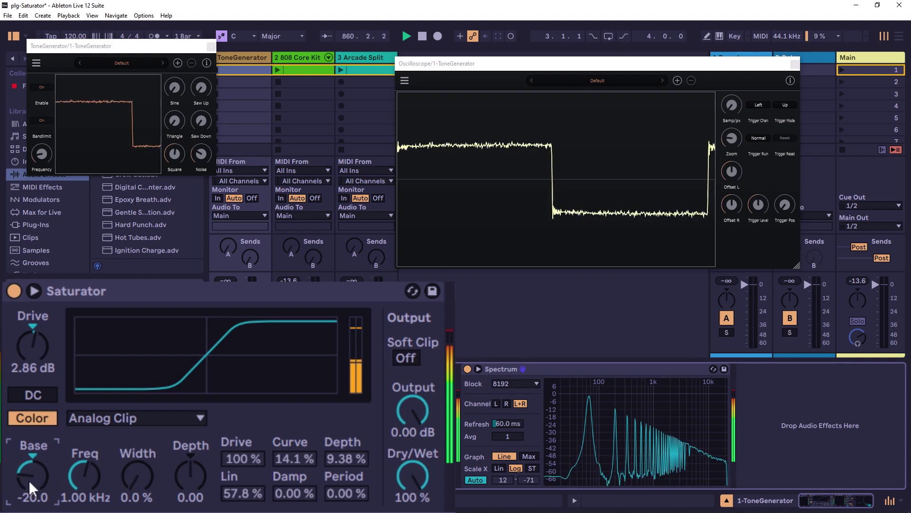
pyautogui.moveTo(32, 349); pyautogui.dragTo(31, 343)
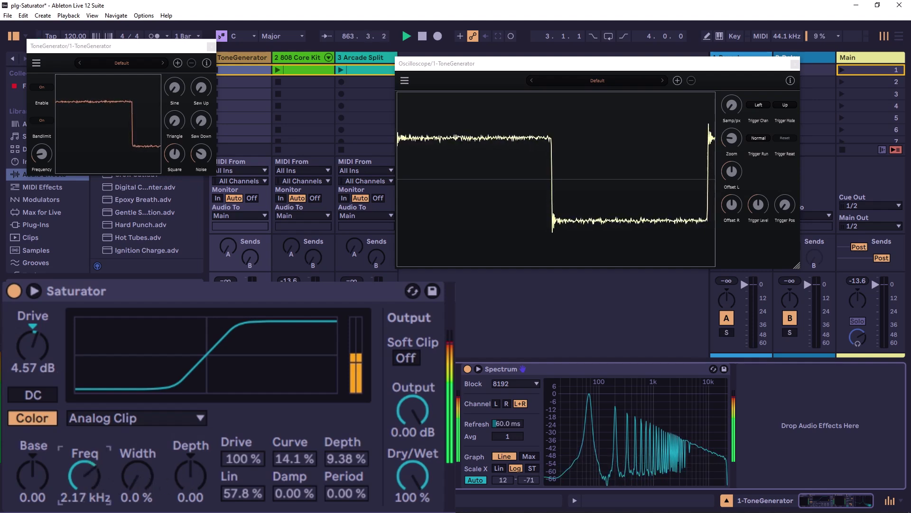
# Set the Color Freq to 914 Hz with Depth at 15.2, and sweep the Freq up to 6.67 kHz.
pyautogui.moveTo(85, 475)
pyautogui.mouseDown()
pyautogui.moveTo(84, 503)
pyautogui.moveTo(85, 485)
pyautogui.mouseUp()
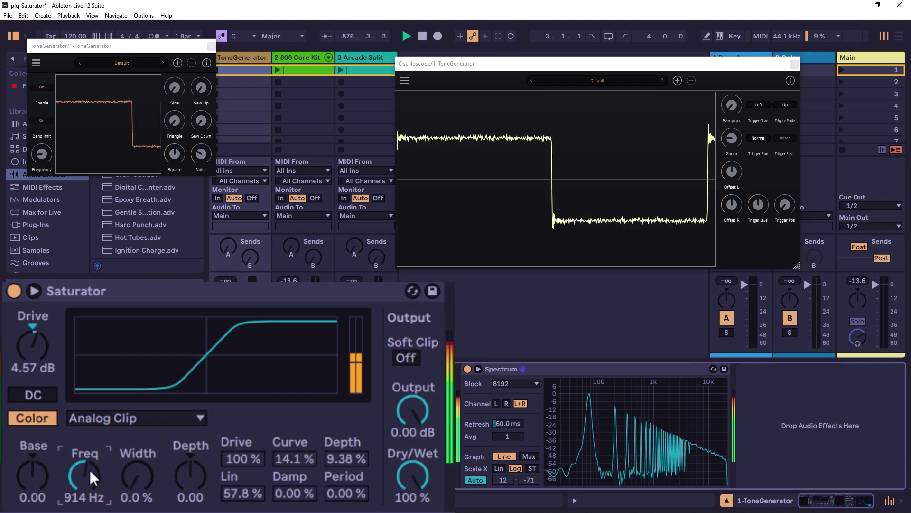
pyautogui.moveTo(192, 472)
pyautogui.mouseDown()
pyautogui.moveTo(193, 438)
pyautogui.moveTo(192, 457)
pyautogui.mouseUp()
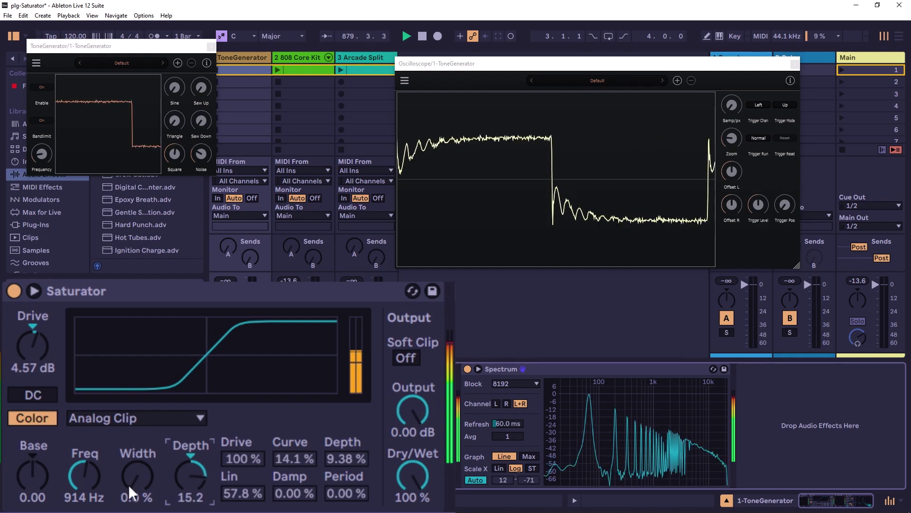
pyautogui.moveTo(85, 473); pyautogui.dragTo(85, 459)
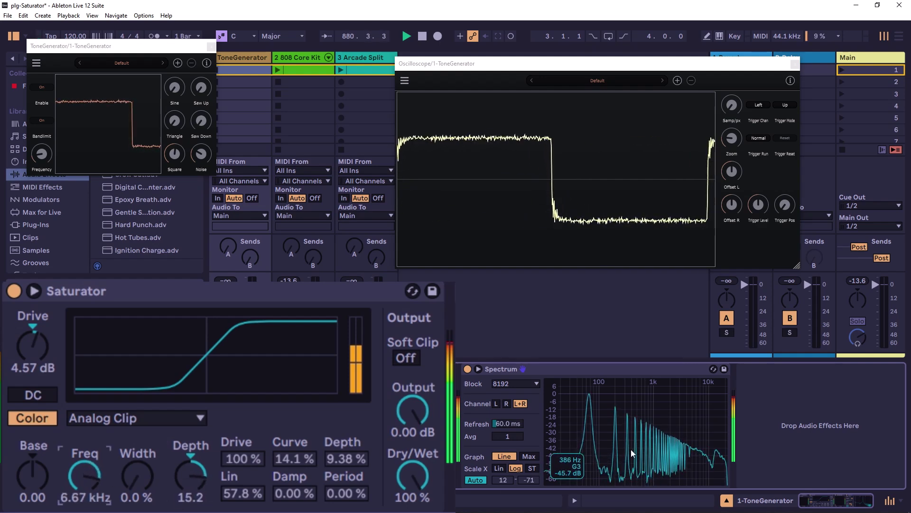
# Try Color Depth 21.7, Width 66 % and Freq 1.06 kHz, ending with Depth at 0.00, Width at 3.2 % and Freq at 708 Hz.
pyautogui.moveTo(170, 471); pyautogui.dragTo(170, 456)
pyautogui.moveTo(94, 471); pyautogui.dragTo(138, 458)
pyautogui.moveTo(94, 475)
pyautogui.mouseDown()
pyautogui.moveTo(94, 465)
pyautogui.moveTo(94, 488)
pyautogui.moveTo(94, 473)
pyautogui.mouseUp()
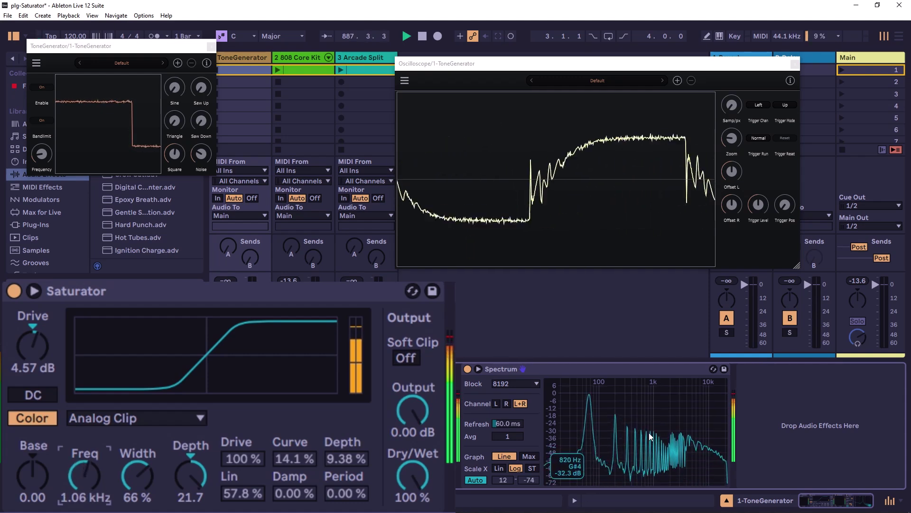
pyautogui.moveTo(151, 469)
pyautogui.mouseDown()
pyautogui.moveTo(151, 498)
pyautogui.moveTo(151, 455)
pyautogui.mouseUp()
pyautogui.moveTo(85, 474)
pyautogui.mouseDown()
pyautogui.moveTo(84, 457)
pyautogui.moveTo(85, 476)
pyautogui.mouseUp()
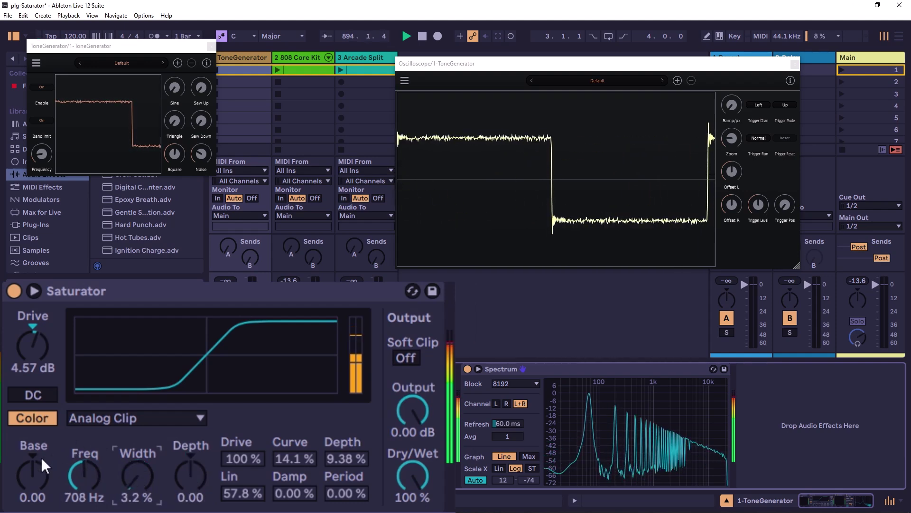
# Turn off the Saturator's Color section and change the curve type to Waveshaper.
pyautogui.click(27, 413)
pyautogui.click(156, 417)
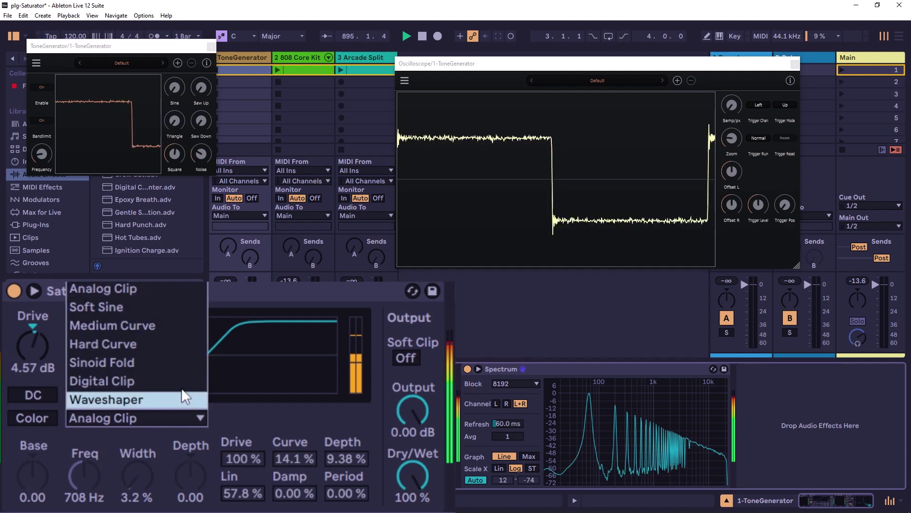
pyautogui.click(129, 396)
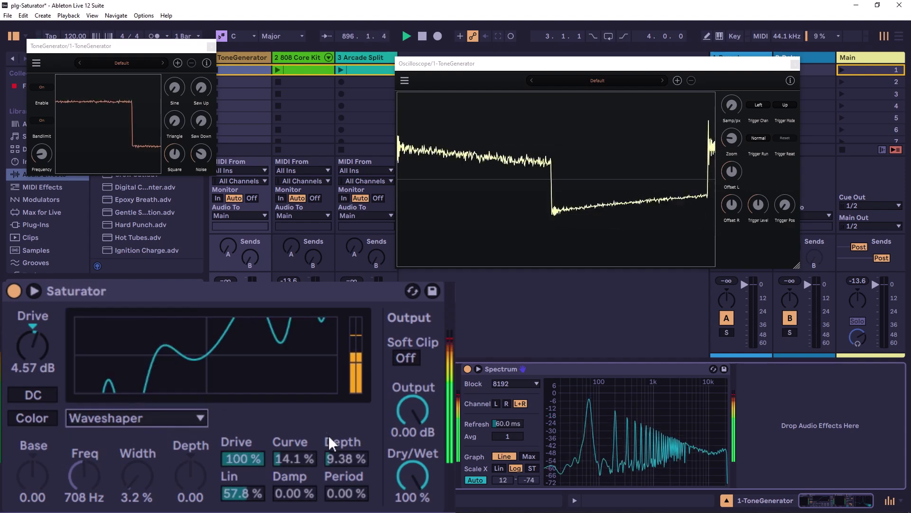
# Reset the waveshaper's Curve and Depth to 0.00 % and its Lin to 50.0 %.
pyautogui.moveTo(302, 459); pyautogui.dragTo(301, 475)
pyautogui.doubleClick(346, 459)
pyautogui.doubleClick(242, 494)
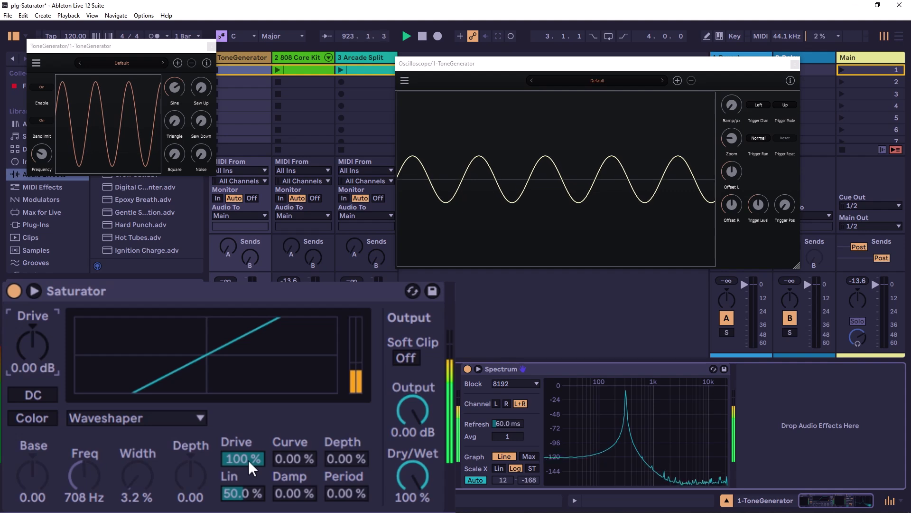
# Set Output to -11.1 dB and compare the waveshaper Drive at 0.78 % and 100 %, raising the main Drive from 14.1 to 17.7 dB.
pyautogui.moveTo(36, 364); pyautogui.dragTo(36, 331)
pyautogui.moveTo(426, 421); pyautogui.dragTo(426, 451)
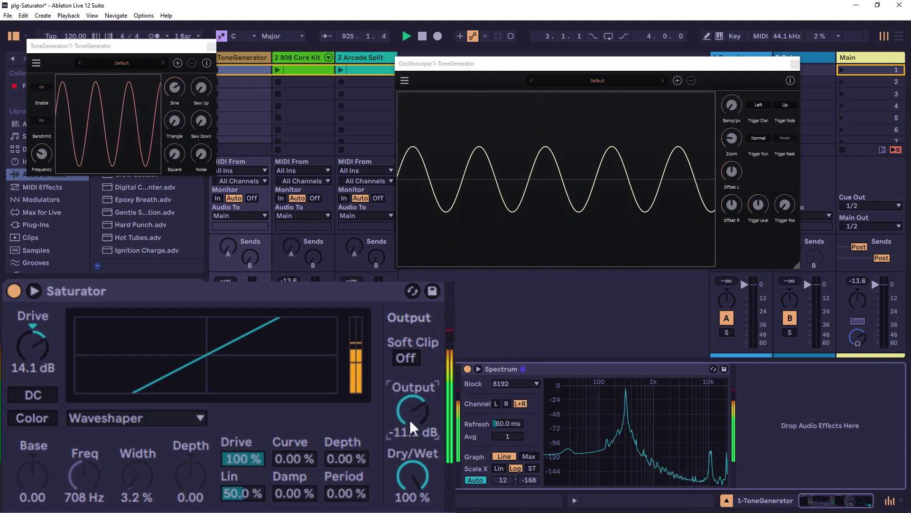
pyautogui.moveTo(259, 458); pyautogui.dragTo(259, 501)
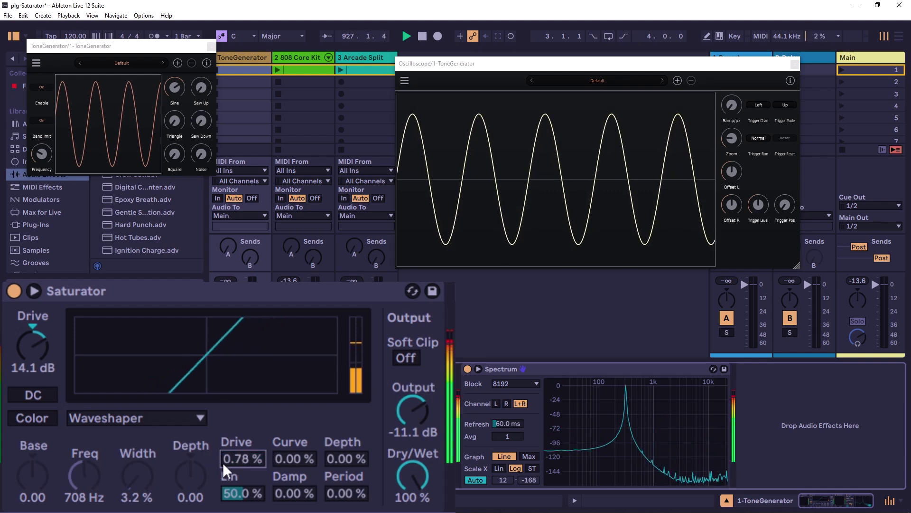
pyautogui.moveTo(238, 462); pyautogui.dragTo(238, 424)
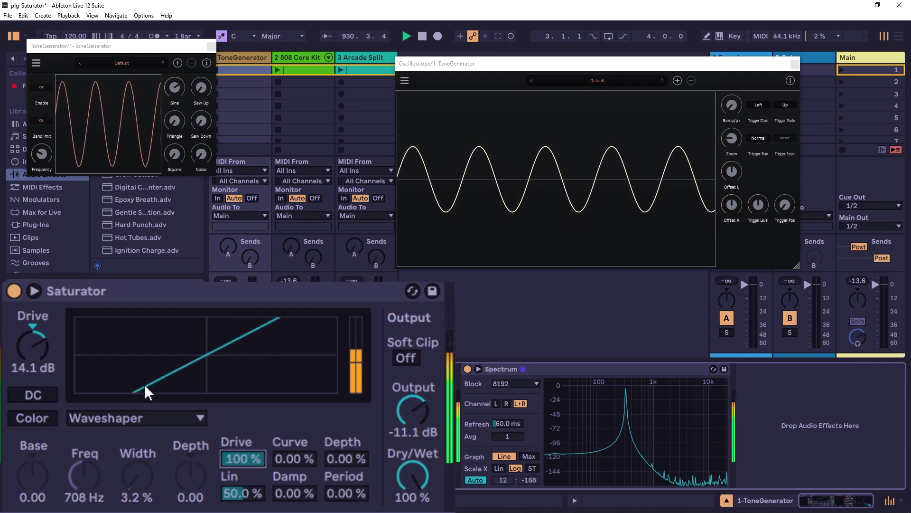
pyautogui.moveTo(36, 355); pyautogui.dragTo(36, 344)
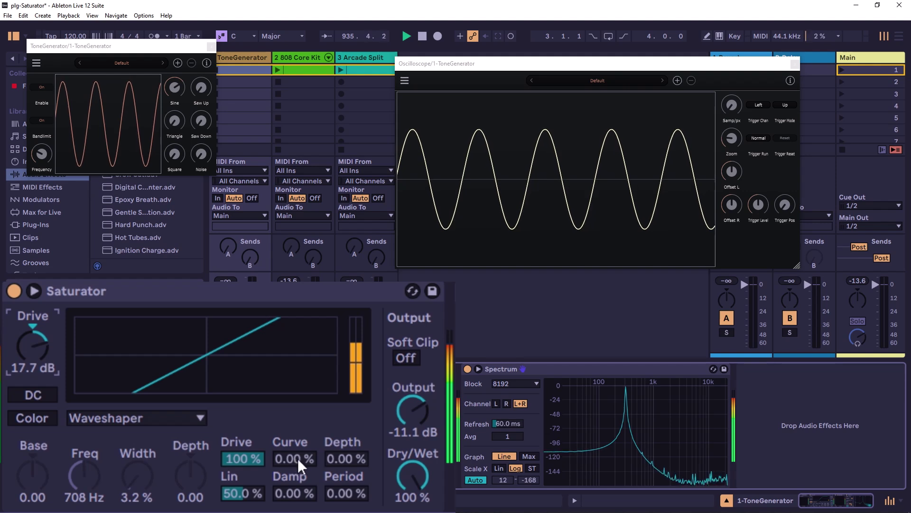
# Try the waveshaper's Curve at 5.47 % and 50.8 %, set the main Drive to 16.6 dB, and return Curve to 0.00 %.
pyautogui.moveTo(296, 458); pyautogui.dragTo(287, 459)
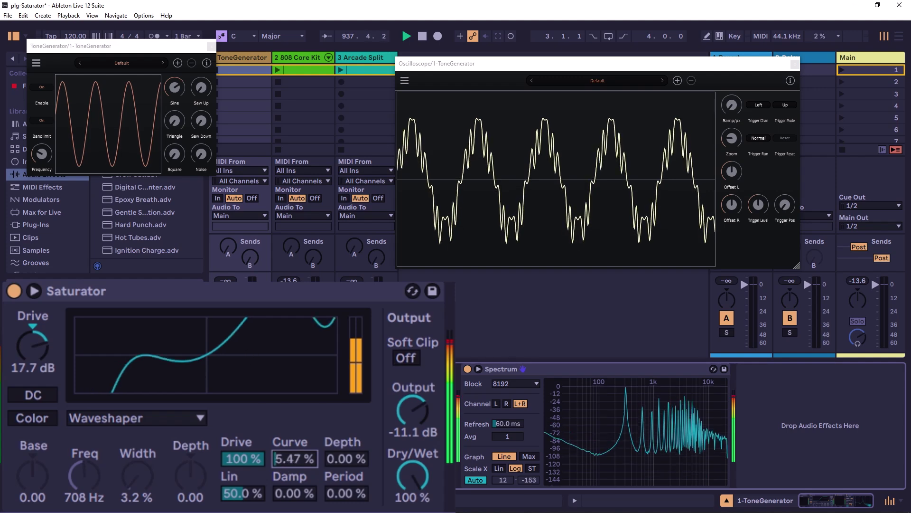
pyautogui.moveTo(294, 458); pyautogui.dragTo(294, 407)
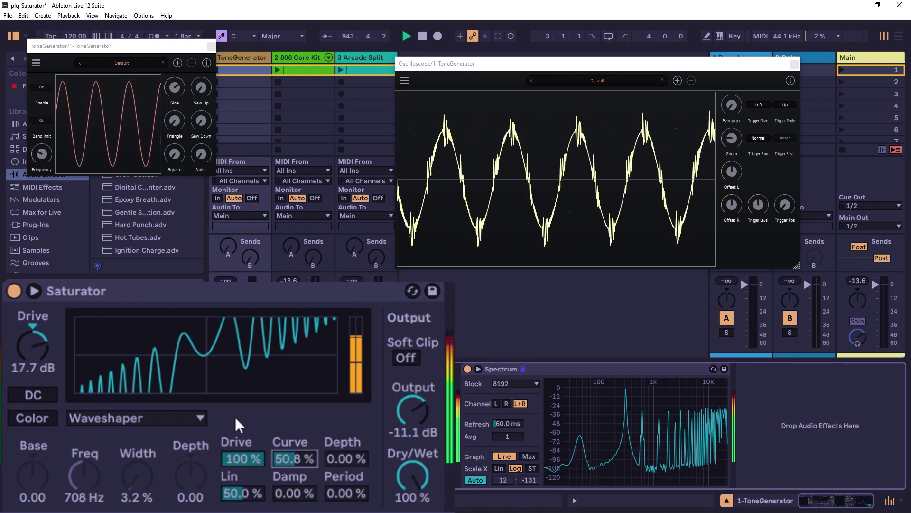
pyautogui.moveTo(36, 351)
pyautogui.mouseDown()
pyautogui.moveTo(36, 367)
pyautogui.moveTo(35, 353)
pyautogui.mouseUp()
pyautogui.moveTo(306, 458); pyautogui.dragTo(306, 489)
# Try the waveshaper's Depth at 100 %, lower it to 1.56 %, and raise Curve to 100 %.
pyautogui.click(357, 456)
pyautogui.moveTo(357, 457); pyautogui.dragTo(357, 395)
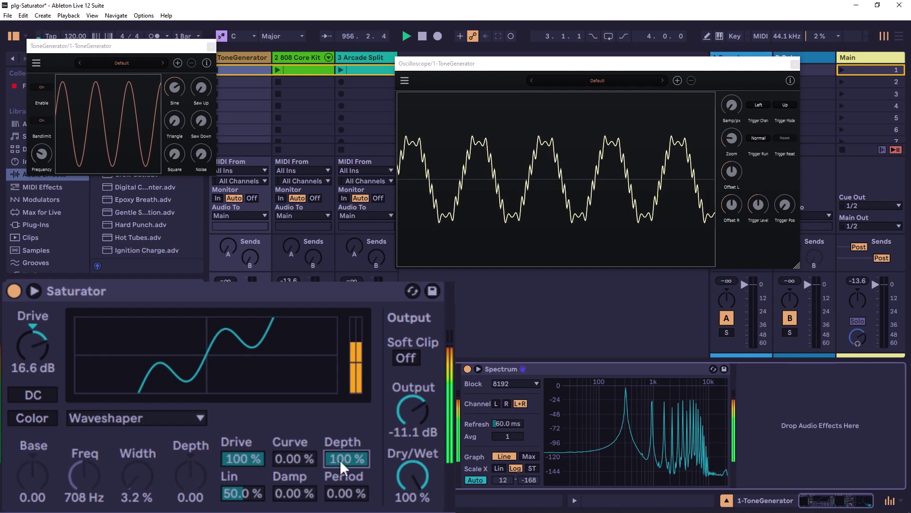
pyautogui.moveTo(347, 459); pyautogui.dragTo(347, 481)
pyautogui.moveTo(294, 458); pyautogui.dragTo(294, 427)
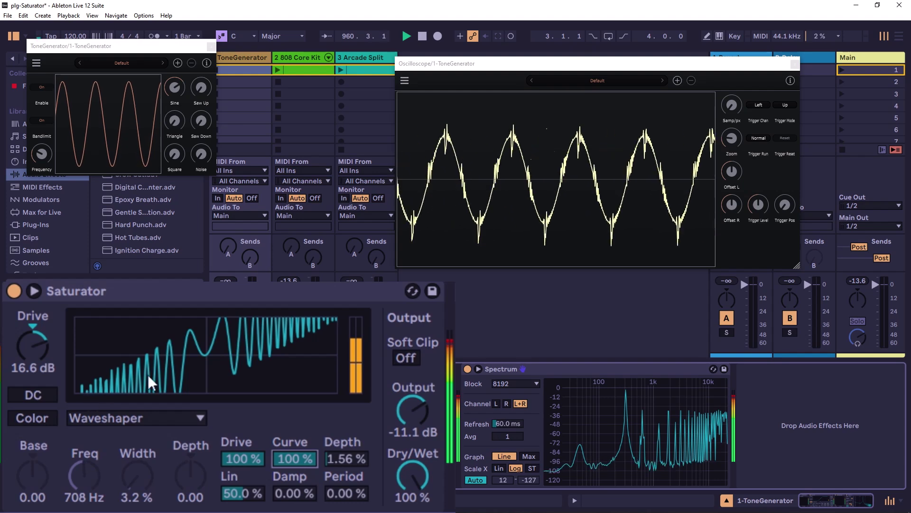
# Sweep the waveshaper's Depth through 29.7 %, 100 % and 58.6 %, ending at 70.3 %.
pyautogui.moveTo(344, 460)
pyautogui.mouseDown()
pyautogui.moveTo(344, 468)
pyautogui.moveTo(347, 451)
pyautogui.mouseUp()
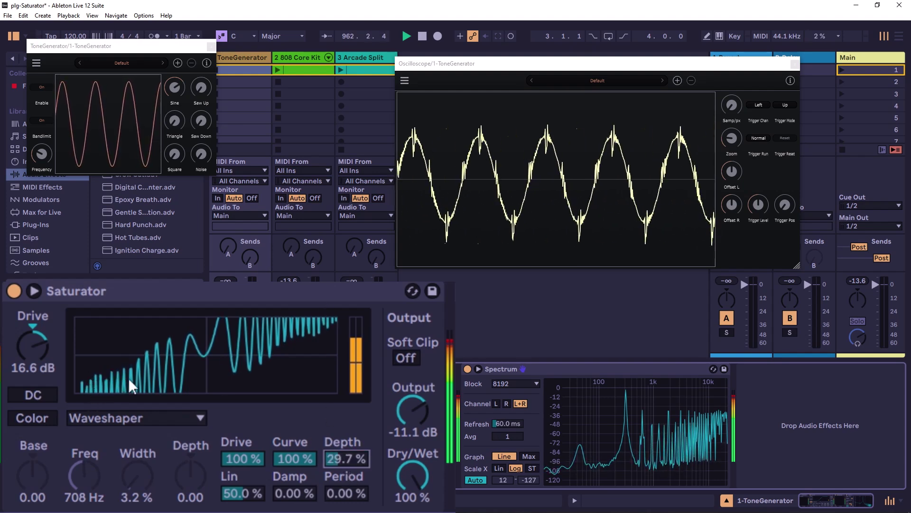
pyautogui.moveTo(354, 460); pyautogui.dragTo(354, 432)
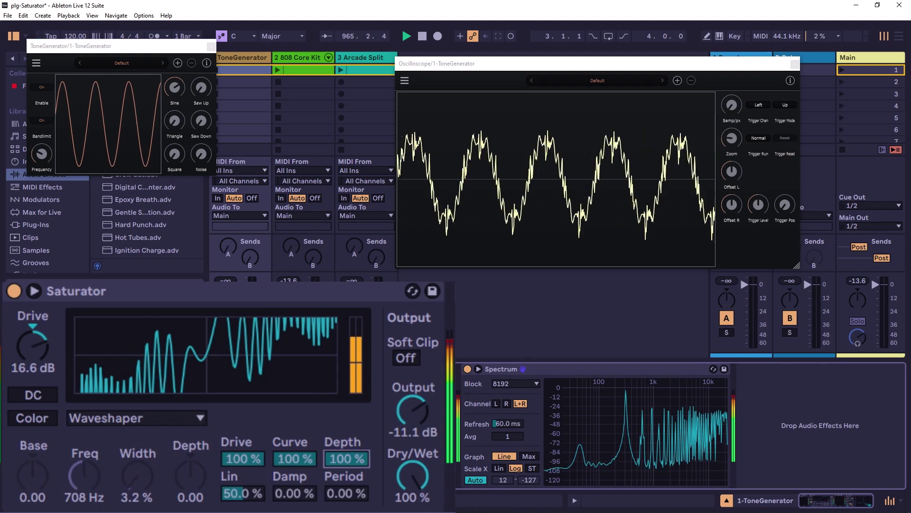
pyautogui.moveTo(353, 457); pyautogui.dragTo(346, 477)
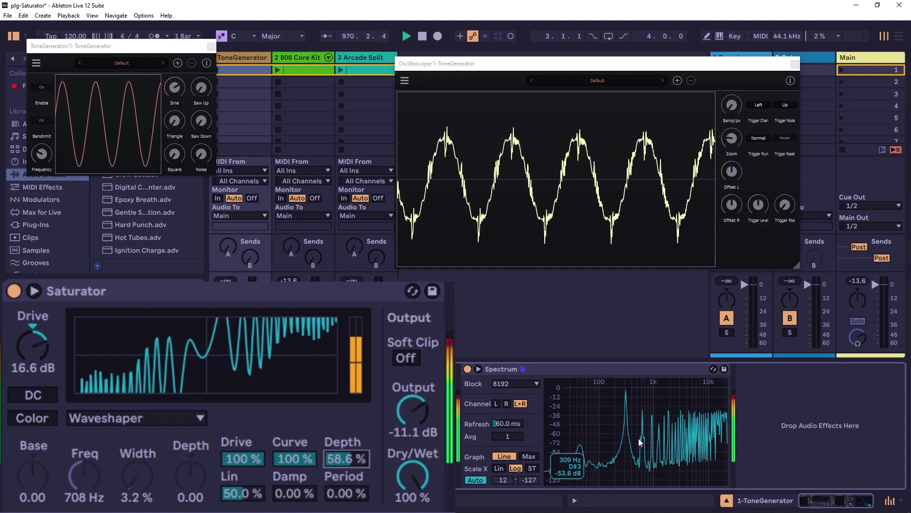
pyautogui.moveTo(355, 459); pyautogui.dragTo(355, 451)
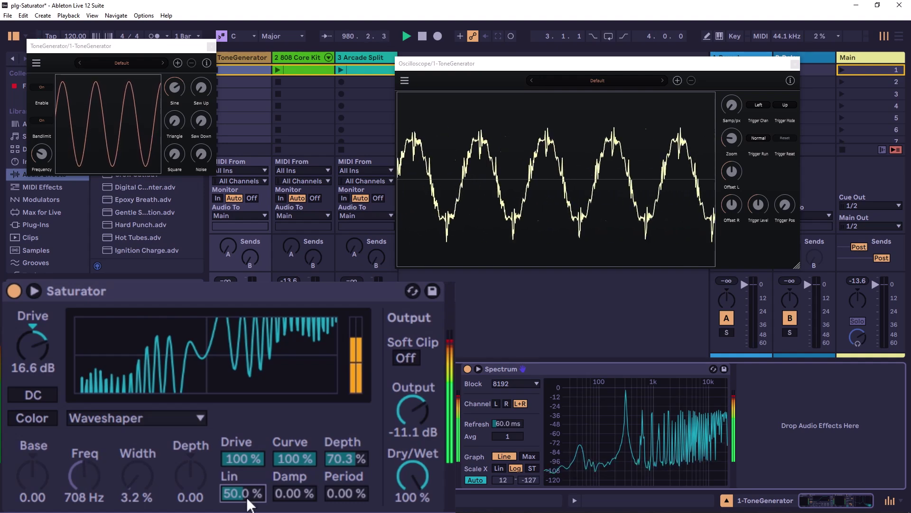
# Compare the Soft Sine and Digital Clip curve types, and switch back to Waveshaper.
pyautogui.click(155, 419)
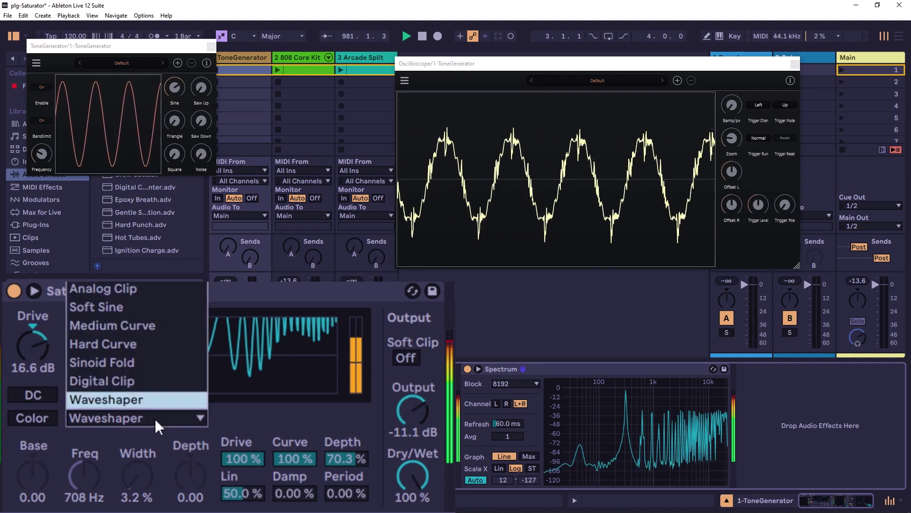
pyautogui.click(139, 310)
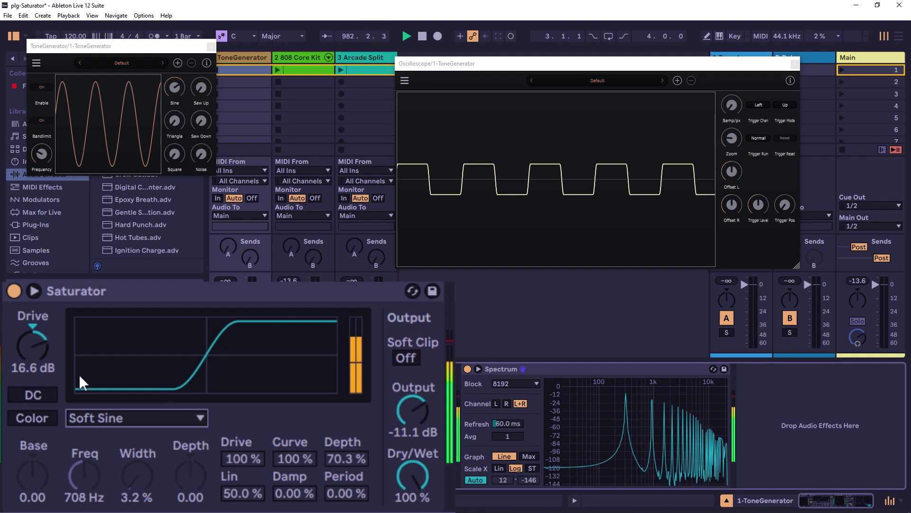
pyautogui.click(116, 417)
pyautogui.click(128, 381)
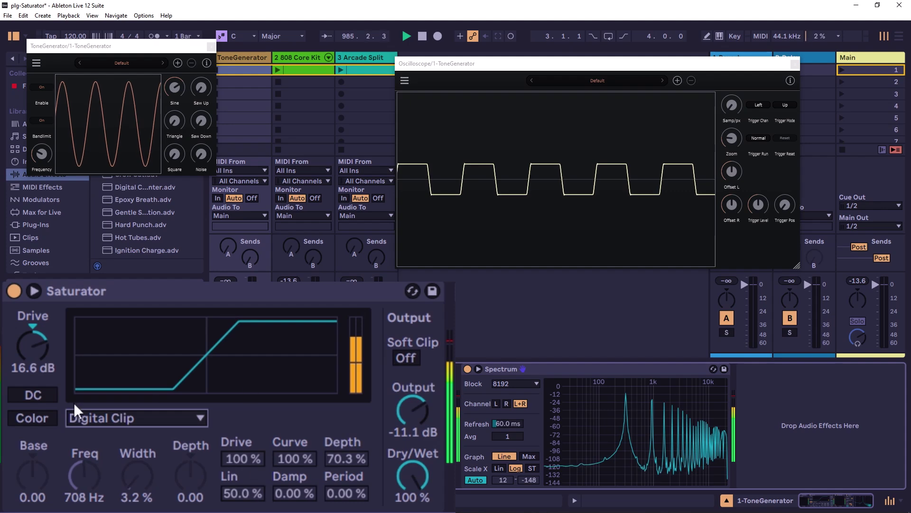
pyautogui.click(168, 420)
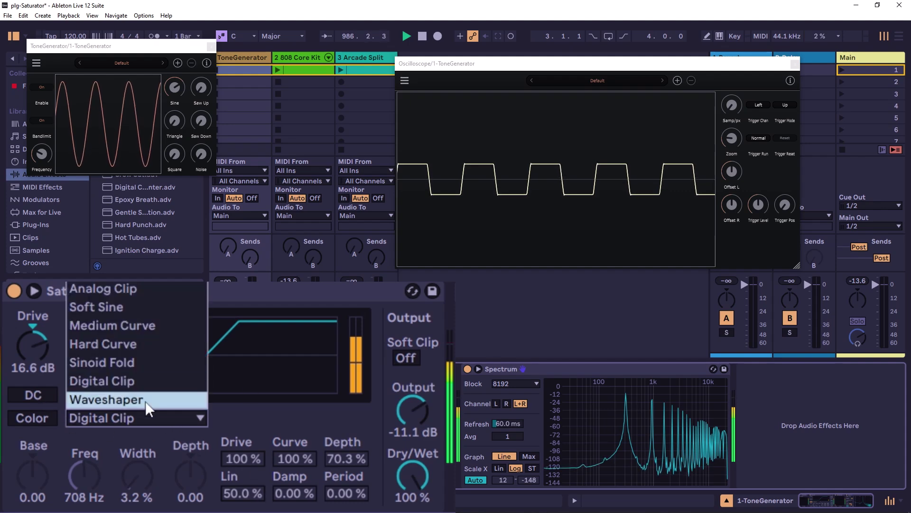
pyautogui.click(146, 400)
# Lower the waveshaper's Lin to 0.00 % and raise its Depth to 100 %.
pyautogui.moveTo(250, 491)
pyautogui.mouseDown()
pyautogui.moveTo(250, 508)
pyautogui.moveTo(249, 488)
pyautogui.mouseUp()
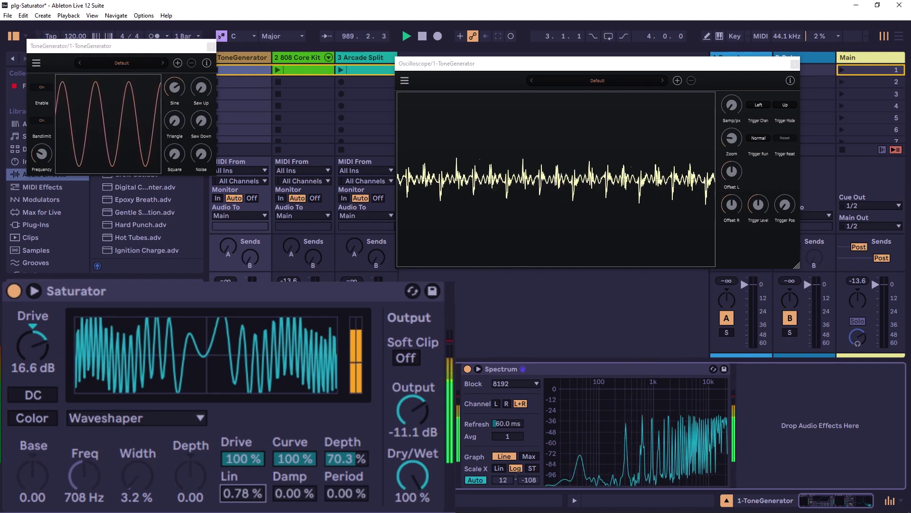
pyautogui.moveTo(249, 488)
pyautogui.mouseDown()
pyautogui.moveTo(249, 413)
pyautogui.moveTo(250, 491)
pyautogui.mouseUp()
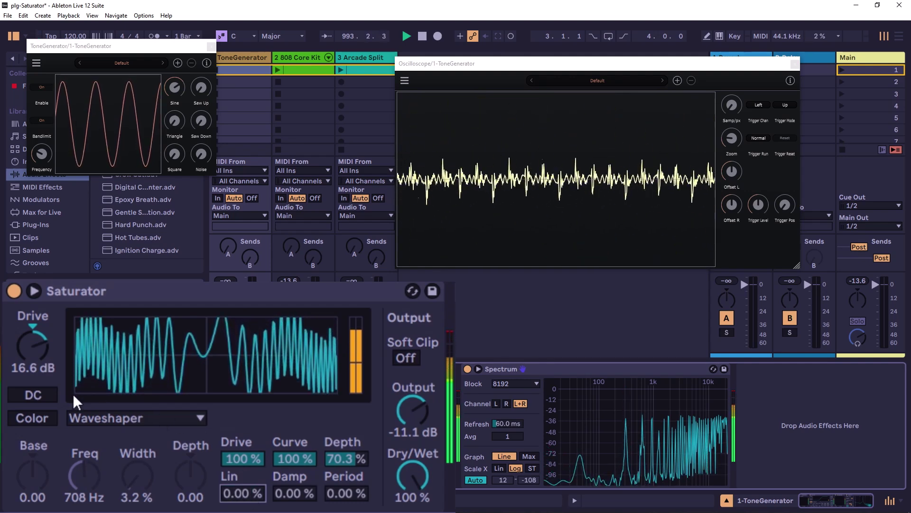
pyautogui.moveTo(353, 458); pyautogui.dragTo(353, 439)
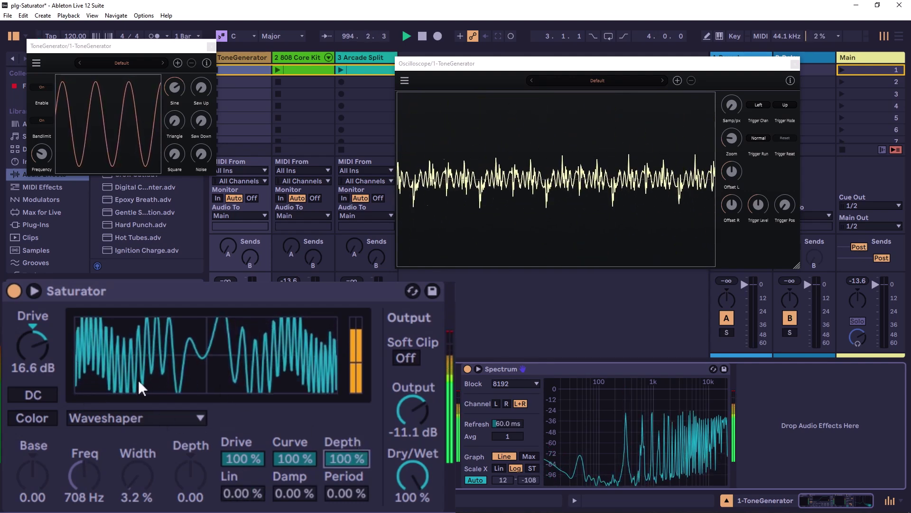
# Set the waveshaper's Lin to 0.78 %, try Depth at 0.00 % and Period at 11.7 %, and restore Depth to 100 % and Period to 0.00 %.
pyautogui.click(182, 360)
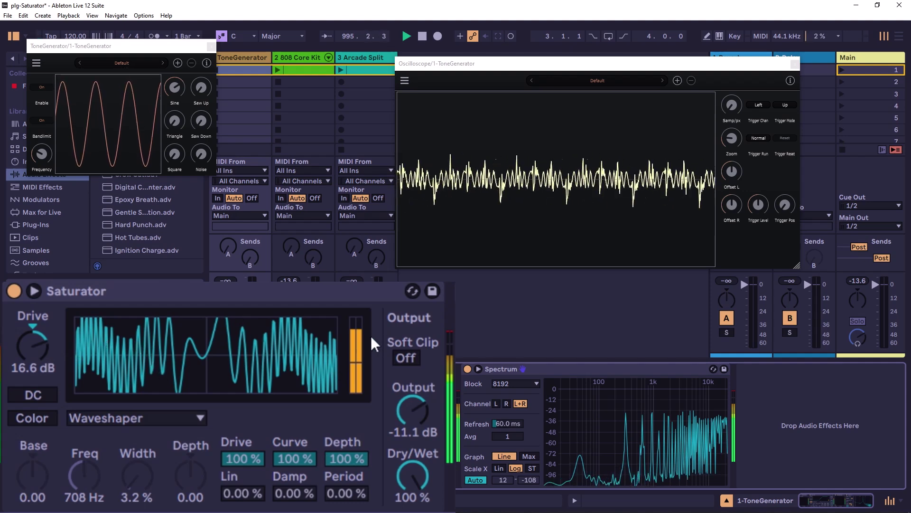
pyautogui.moveTo(256, 494)
pyautogui.mouseDown()
pyautogui.moveTo(257, 442)
pyautogui.moveTo(256, 494)
pyautogui.mouseUp()
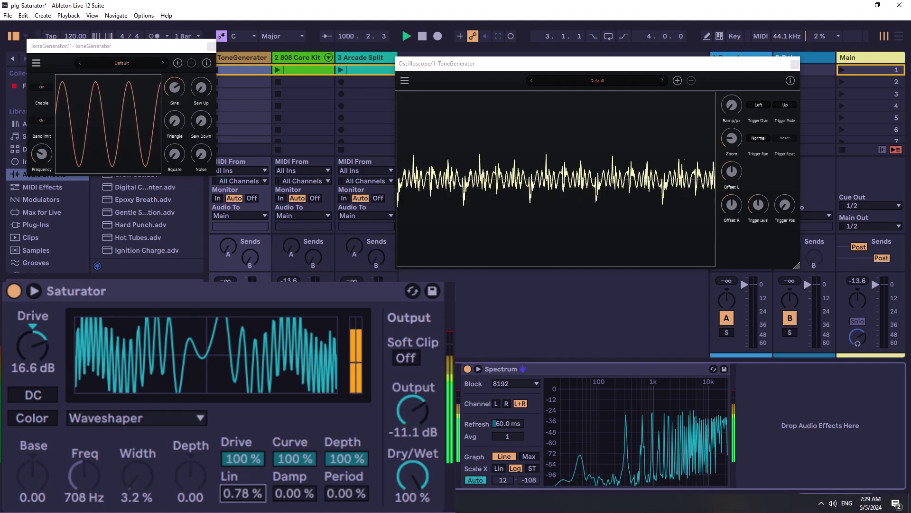
pyautogui.moveTo(351, 458); pyautogui.dragTo(351, 499)
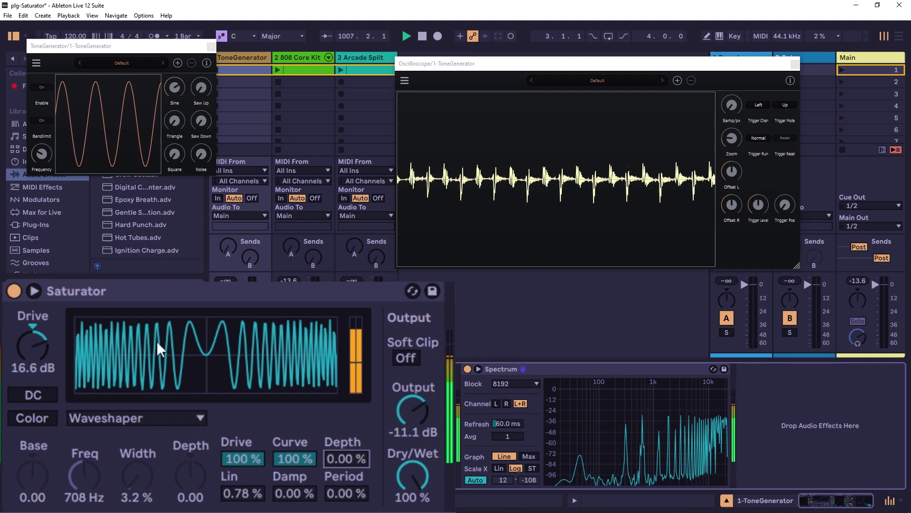
pyautogui.moveTo(354, 459); pyautogui.dragTo(354, 426)
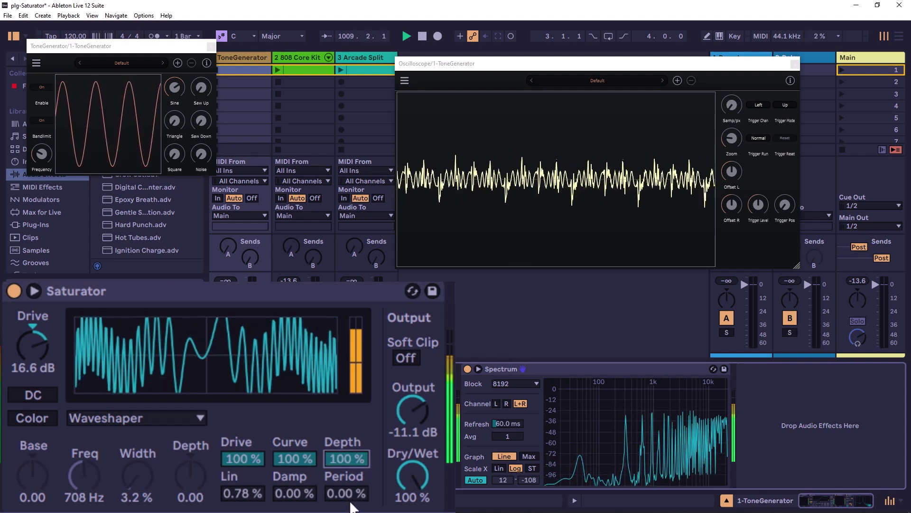
pyautogui.moveTo(346, 491); pyautogui.dragTo(346, 482)
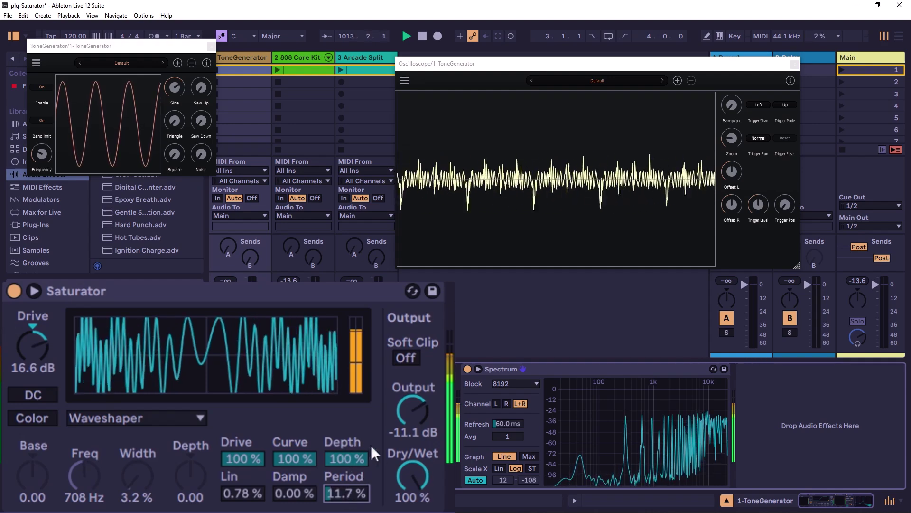
pyautogui.moveTo(345, 481)
pyautogui.mouseDown()
pyautogui.moveTo(345, 461)
pyautogui.moveTo(353, 505)
pyautogui.moveTo(357, 469)
pyautogui.moveTo(357, 500)
pyautogui.mouseUp()
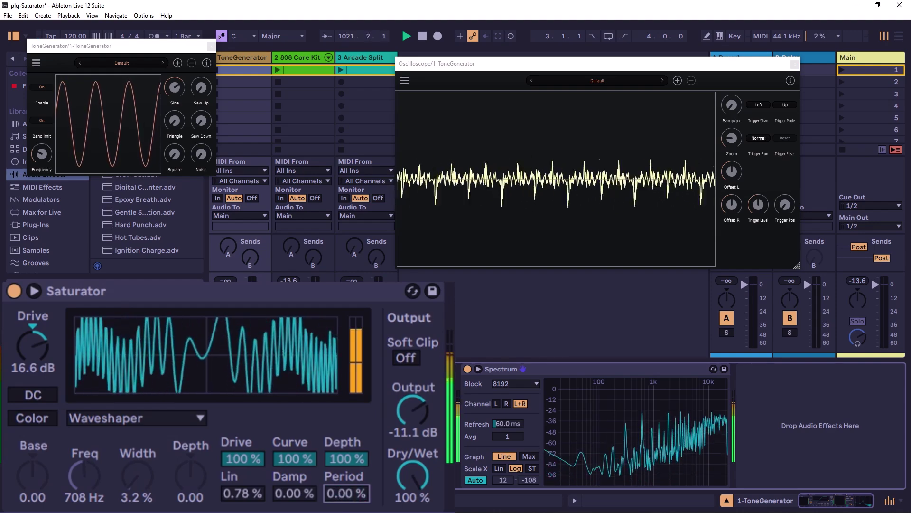
# Try the waveshaper's Lin at 83.6 % with Damp at 46.9 % and 18.8 %, ending with Lin at 51.6 % and Damp at 34.4 %.
pyautogui.moveTo(243, 493); pyautogui.dragTo(243, 469)
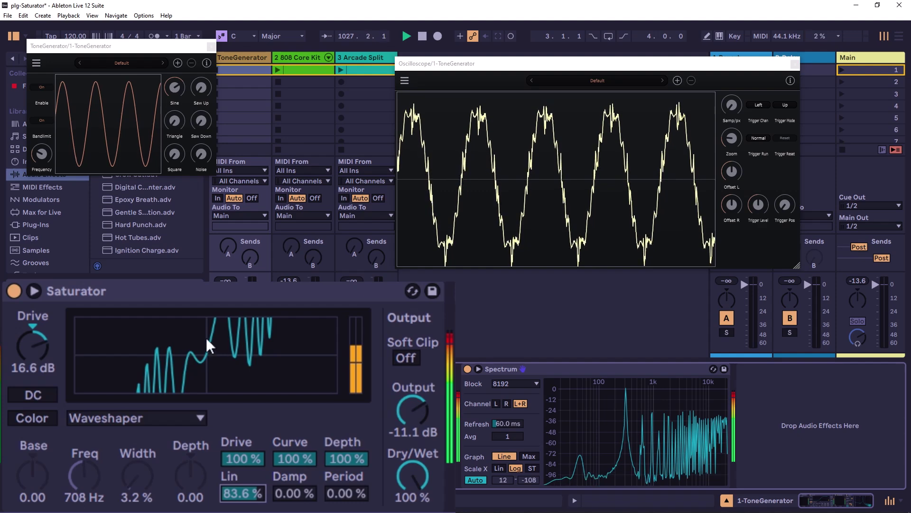
pyautogui.moveTo(290, 493); pyautogui.dragTo(222, 391)
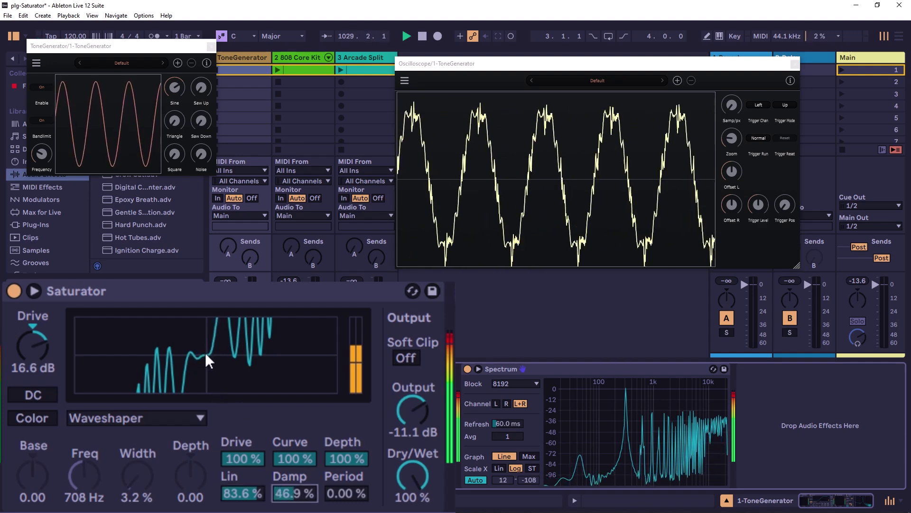
pyautogui.moveTo(223, 391)
pyautogui.mouseDown()
pyautogui.moveTo(219, 366)
pyautogui.moveTo(220, 404)
pyautogui.mouseUp()
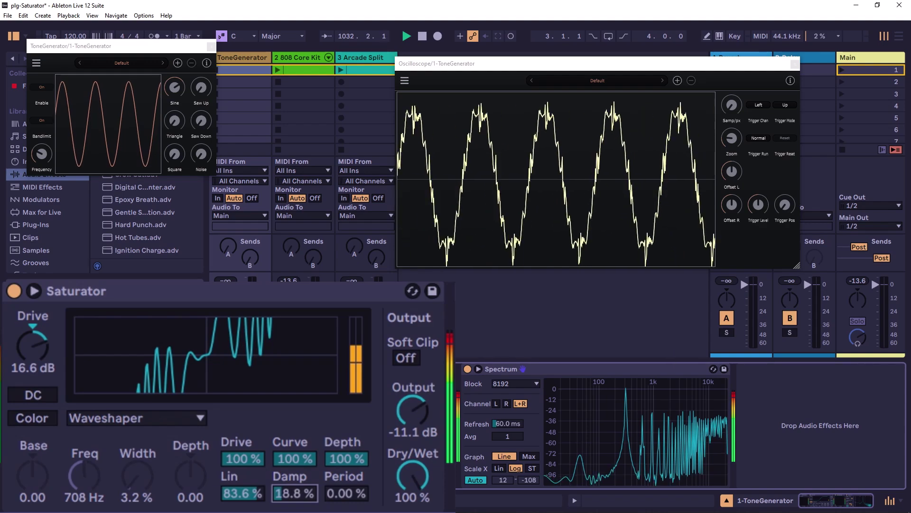
pyautogui.moveTo(264, 504); pyautogui.dragTo(264, 511)
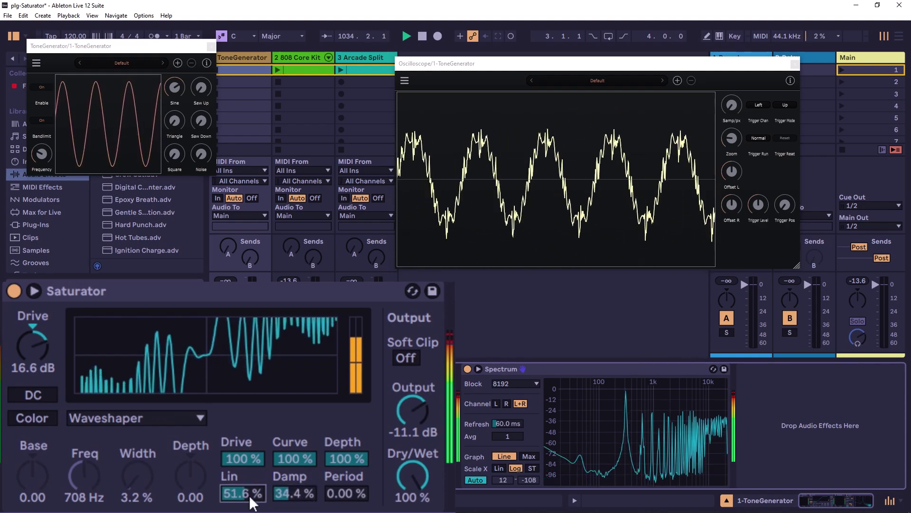
# Set the waveshaper's Drive to 91.4 %, Curve to 44.5 %, Depth to 63.3 %, Damp to 57.0 % and Period to 82.0 %.
pyautogui.moveTo(246, 457); pyautogui.dragTo(247, 461)
pyautogui.moveTo(310, 458); pyautogui.dragTo(346, 455)
pyautogui.moveTo(304, 498); pyautogui.dragTo(304, 486)
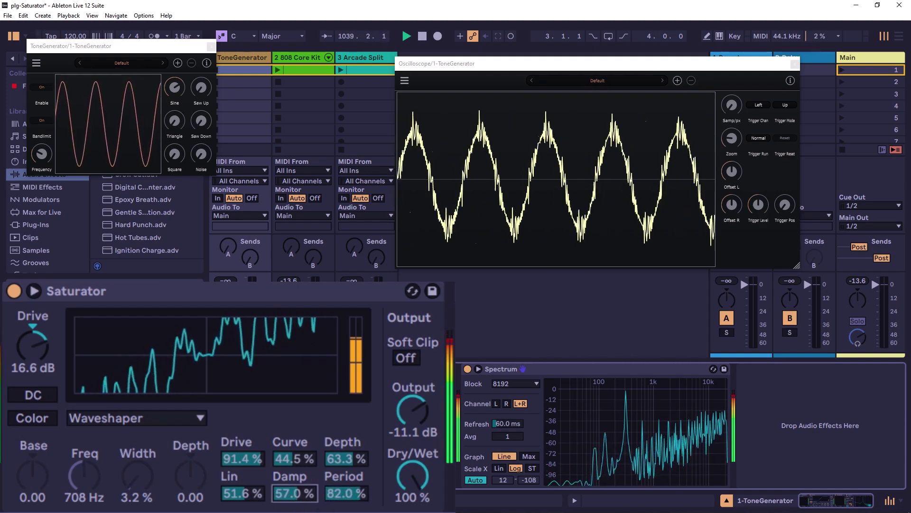
pyautogui.moveTo(639, 420)
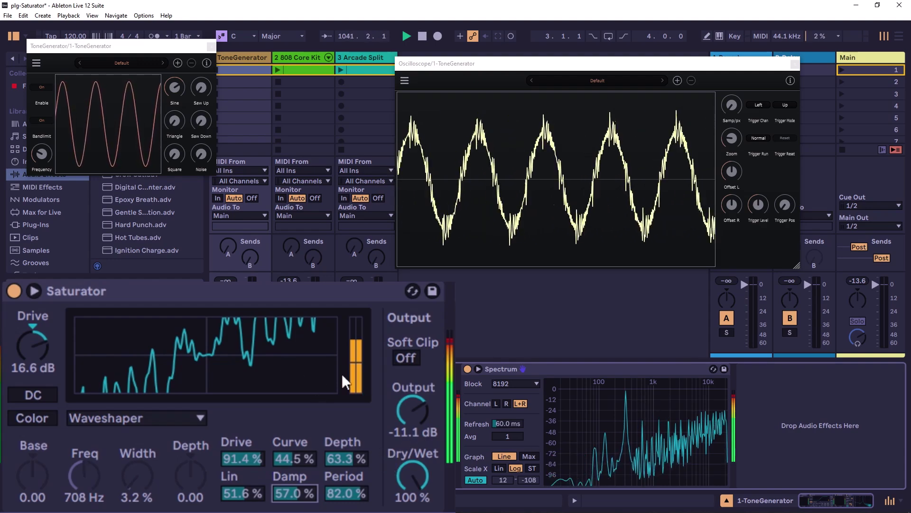
# Set the Saturator's main Drive to 0.00 dB, compare against bypass, and lower the waveshaper's Damp to 23.4 %.
pyautogui.moveTo(25, 340); pyautogui.dragTo(24, 307)
pyautogui.click(14, 291)
pyautogui.click(14, 290)
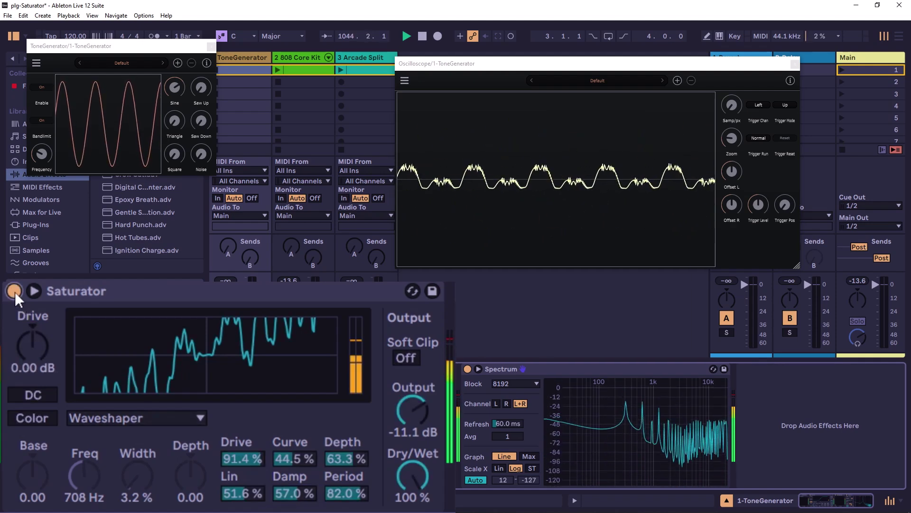
pyautogui.moveTo(296, 495); pyautogui.dragTo(296, 509)
# Compare the Analog Clip and Sinoid Fold curve types with Waveshaper, returning to Waveshaper.
pyautogui.click(201, 418)
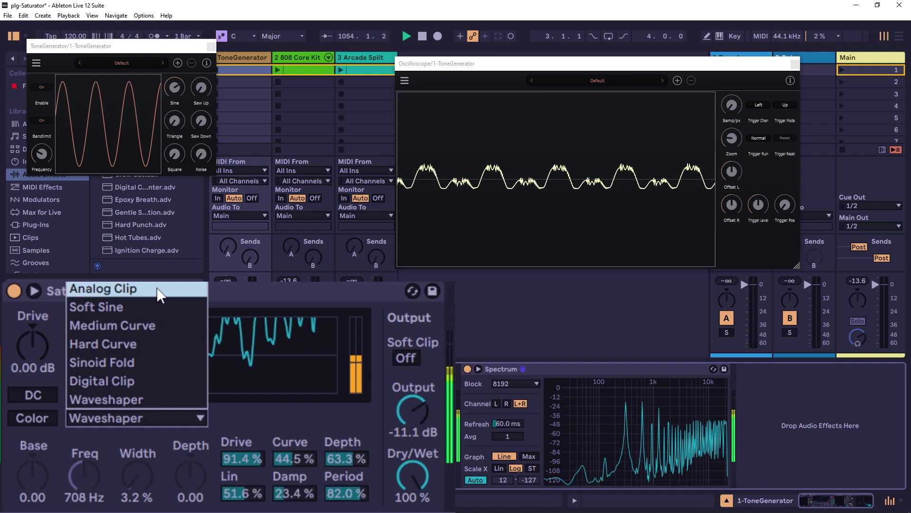
pyautogui.click(105, 290)
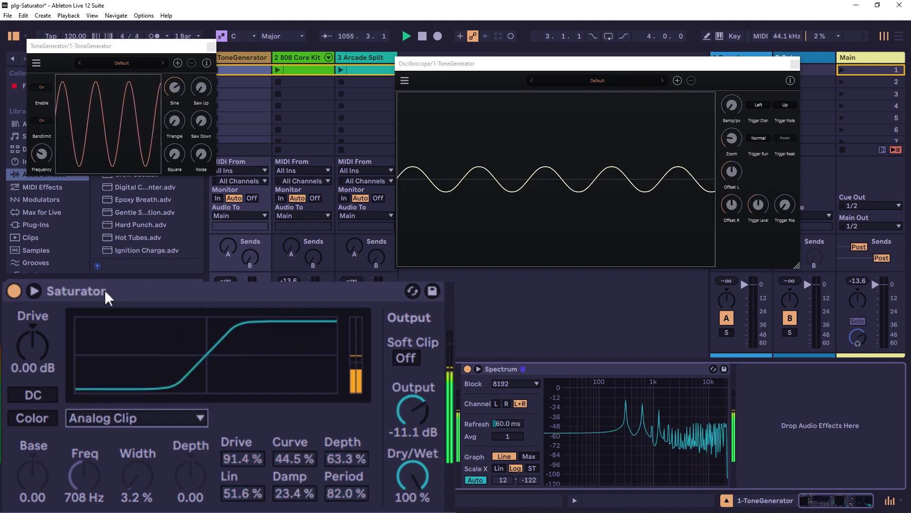
pyautogui.click(145, 419)
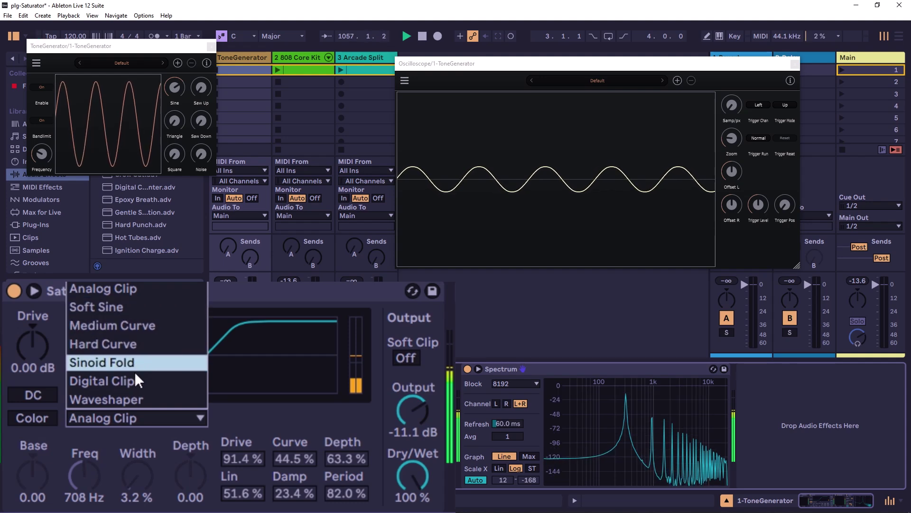
pyautogui.click(110, 361)
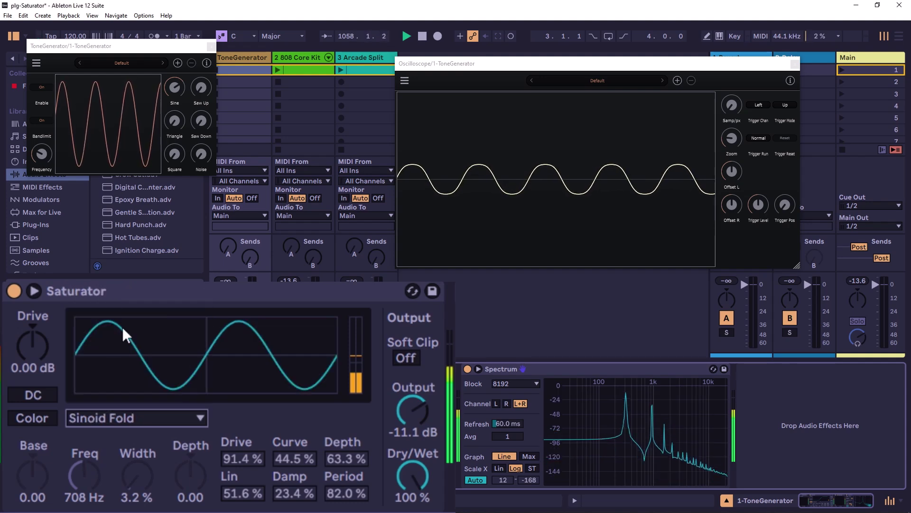
pyautogui.click(148, 412)
pyautogui.click(138, 396)
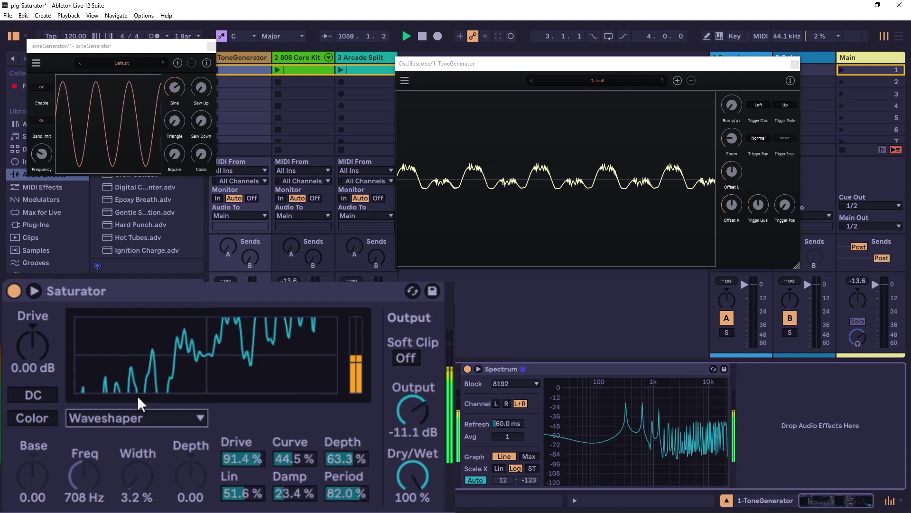
pyautogui.click(118, 416)
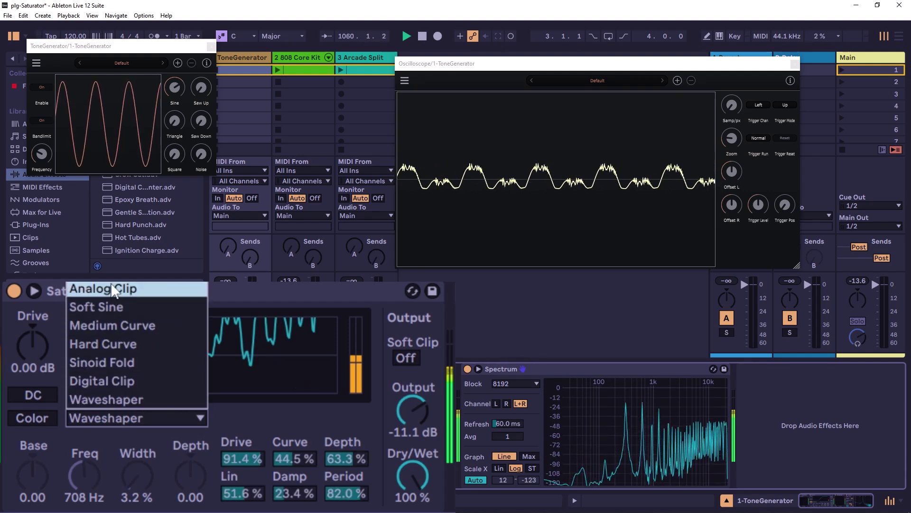
pyautogui.click(176, 288)
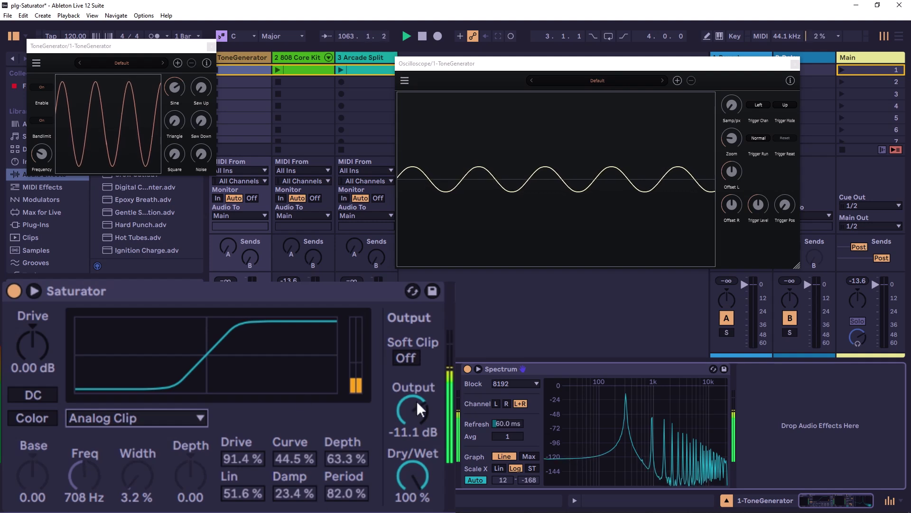
pyautogui.click(139, 412)
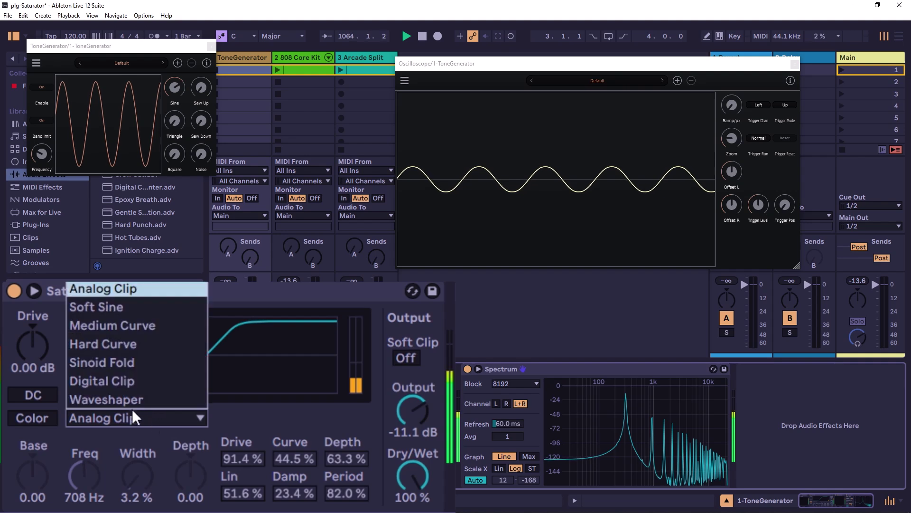
pyautogui.click(115, 400)
# Set the waveshaper's Period to 46.1 % and Curve to 48.4 %.
pyautogui.moveTo(332, 494); pyautogui.dragTo(331, 479)
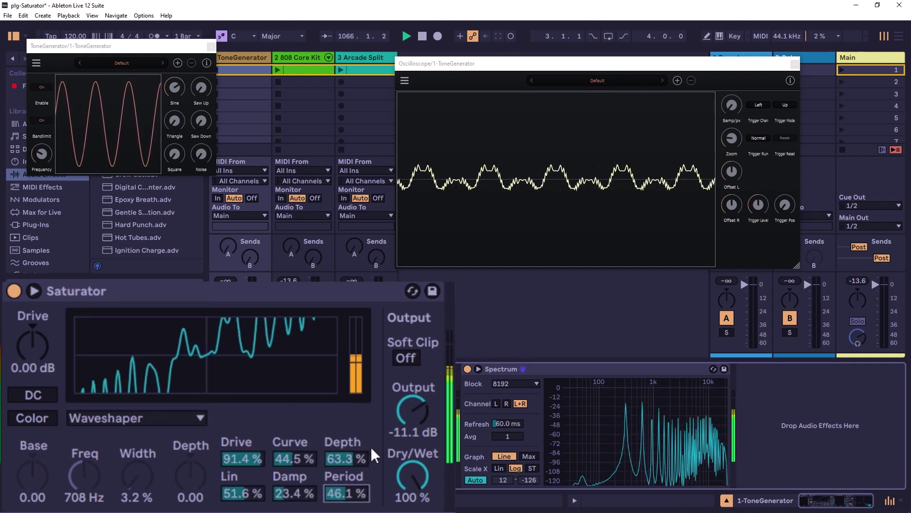
pyautogui.click(421, 480)
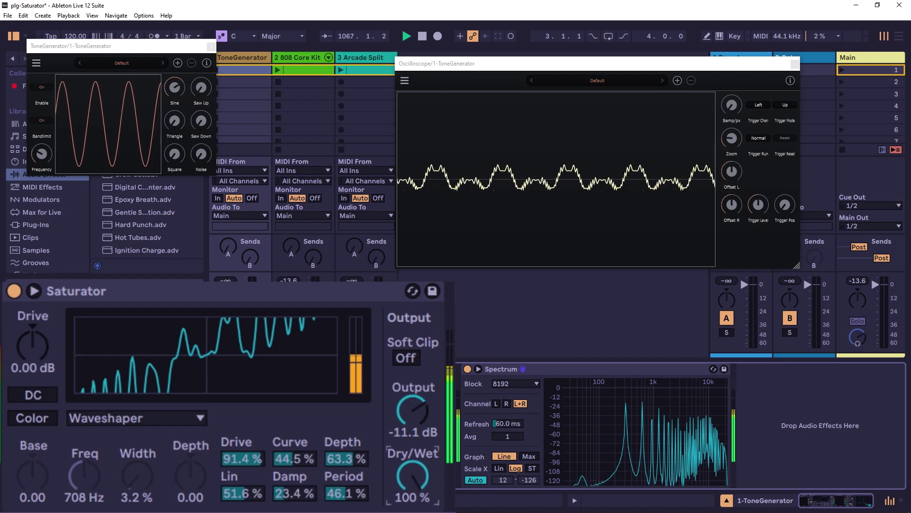
pyautogui.moveTo(289, 454); pyautogui.dragTo(288, 446)
# Raise the Saturator's Output to -6.86 dB, lower Dry/Wet to 51.6 %, and sweep Dry/Wet further.
pyautogui.moveTo(399, 409); pyautogui.dragTo(399, 399)
pyautogui.moveTo(392, 468); pyautogui.dragTo(392, 501)
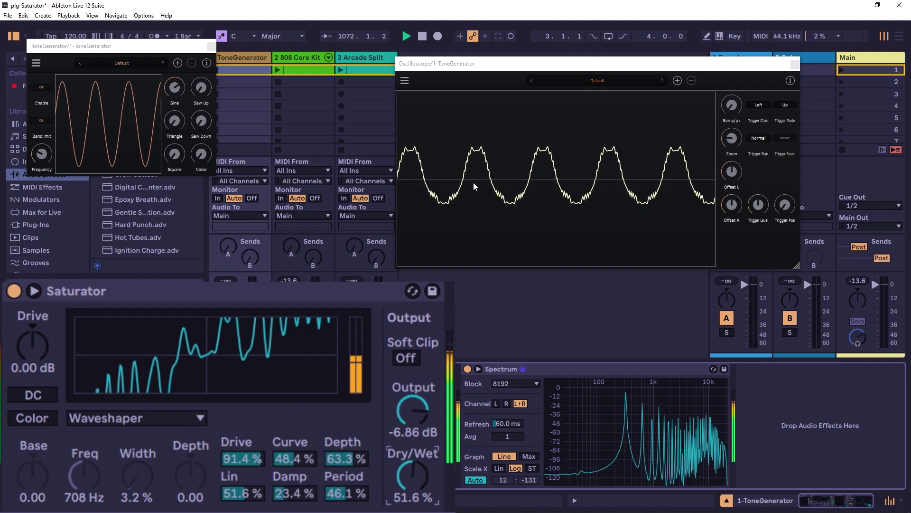
pyautogui.moveTo(392, 494); pyautogui.dragTo(392, 487)
pyautogui.moveTo(409, 483); pyautogui.dragTo(409, 510)
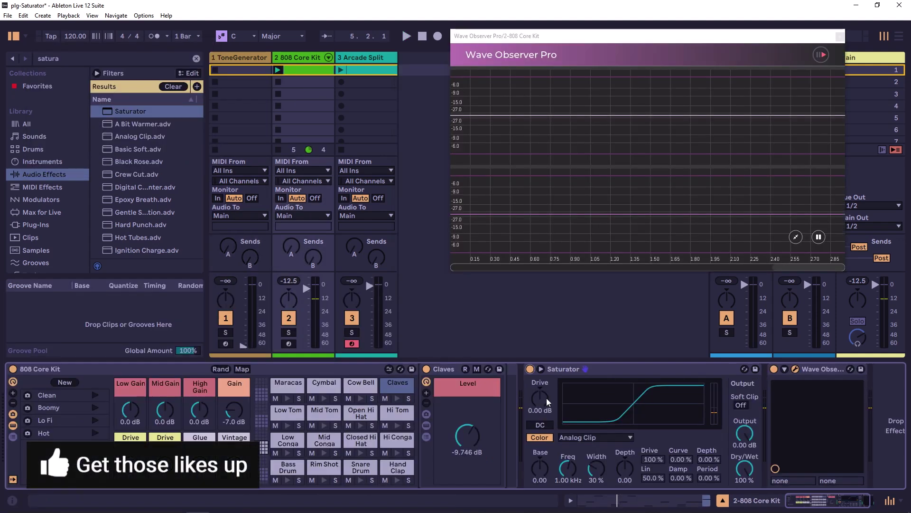
# Play the 808 Core Kit drums and set the Saturator's Drive to 15.4 dB and Output to -12.6 dB.
pyautogui.press('space')
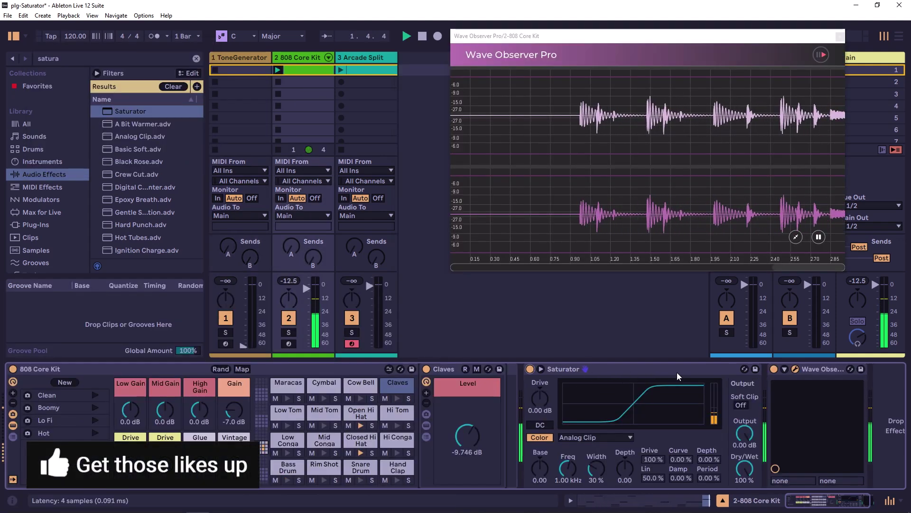
pyautogui.moveTo(545, 400); pyautogui.dragTo(545, 368)
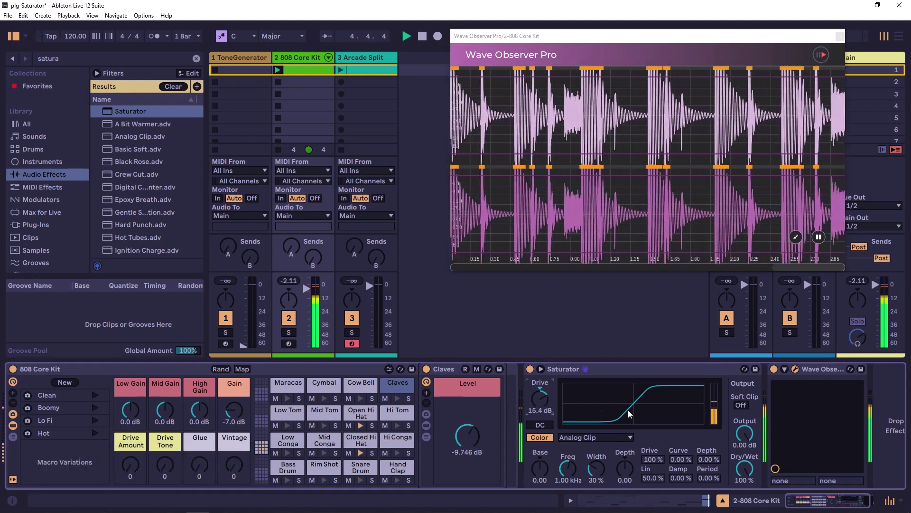
pyautogui.moveTo(745, 433); pyautogui.dragTo(745, 457)
# Compare the drums with the Saturator bypassed and with Soft Clip on and off, setting Output to -11.7 dB.
pyautogui.click(529, 369)
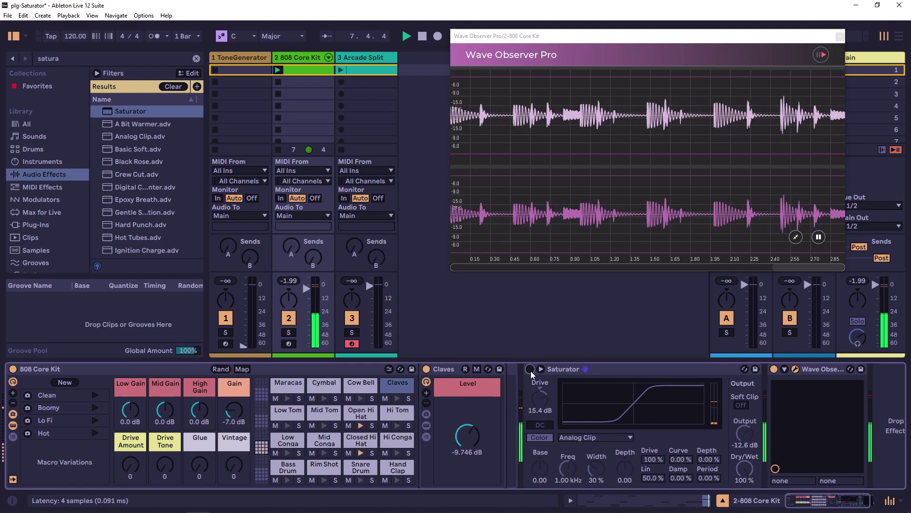
pyautogui.click(530, 369)
pyautogui.moveTo(744, 433); pyautogui.dragTo(745, 430)
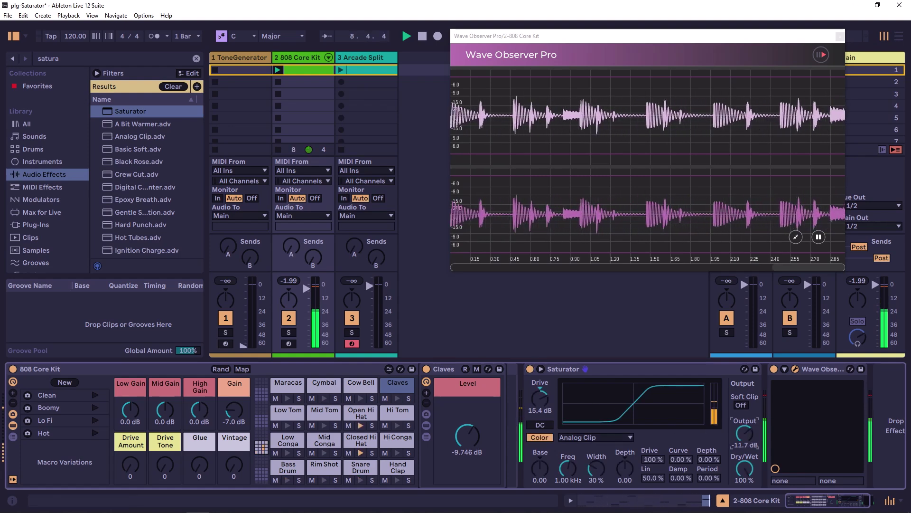
pyautogui.click(742, 405)
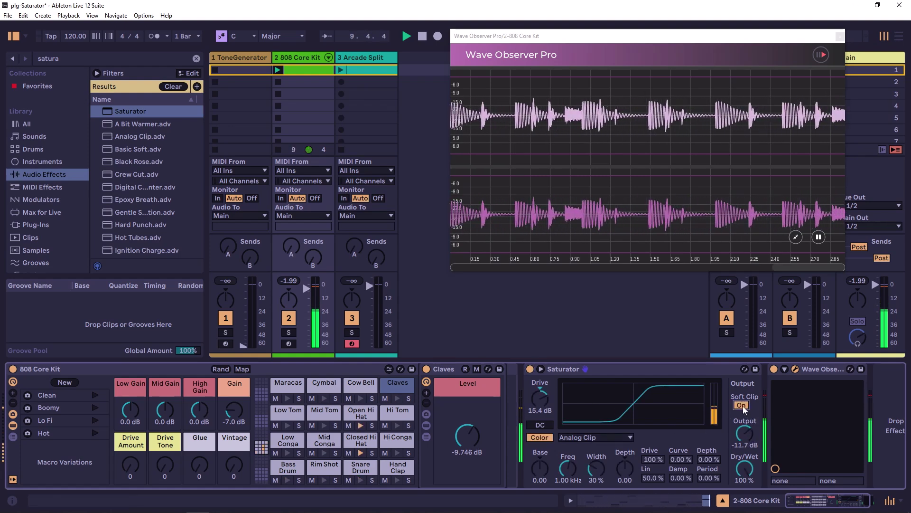
pyautogui.click(742, 405)
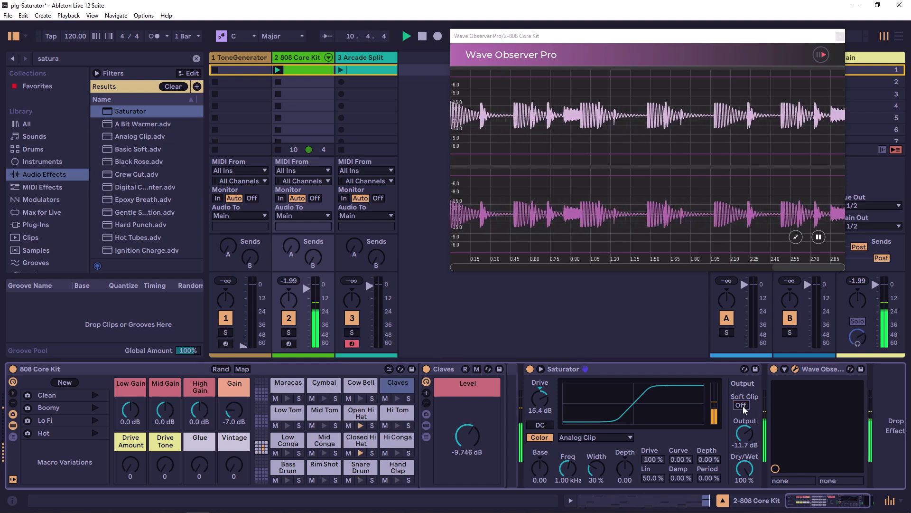
# Raise Drive through 21.1 dB to 24.6 dB, sweep Color's Base through 8.57 and -20.6 to -13.7, and lower Output to -20.6 dB.
pyautogui.moveTo(540, 398); pyautogui.dragTo(540, 387)
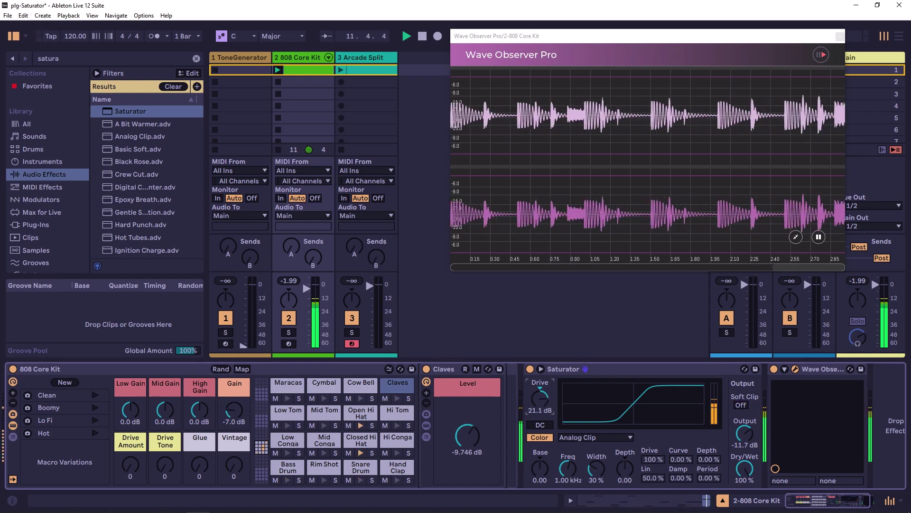
pyautogui.moveTo(746, 439); pyautogui.dragTo(747, 458)
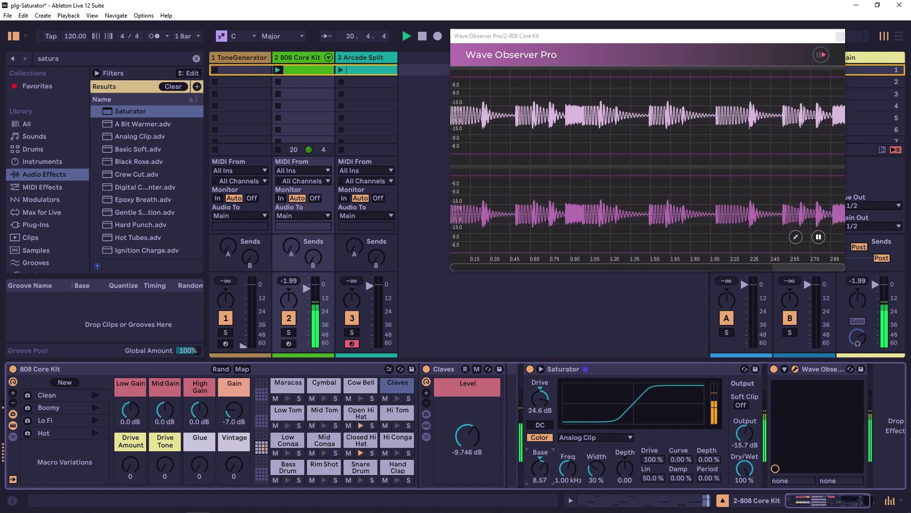
pyautogui.moveTo(540, 468)
pyautogui.mouseDown()
pyautogui.moveTo(539, 456)
pyautogui.moveTo(540, 478)
pyautogui.mouseUp()
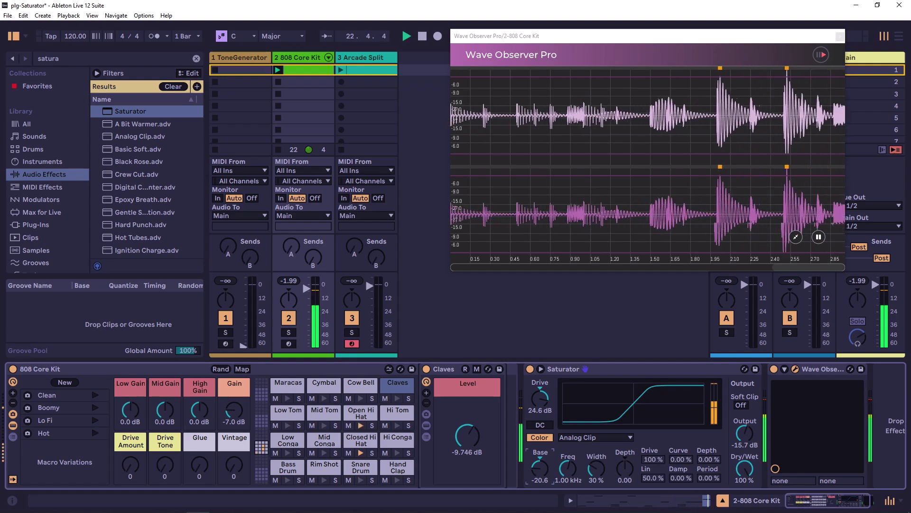
pyautogui.moveTo(745, 433); pyautogui.dragTo(745, 448)
pyautogui.moveTo(539, 468); pyautogui.dragTo(539, 467)
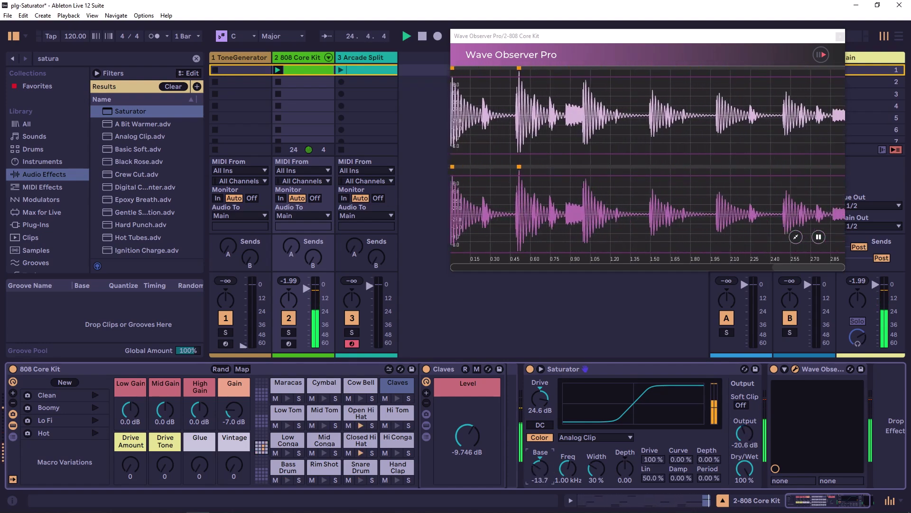
# Set the Saturator's Output to -17.7 dB, Drive to 25.7 dB and Color's Base to -10.9, and try Depth at 13.0 before resetting it to 0.00.
pyautogui.moveTo(745, 433); pyautogui.dragTo(745, 422)
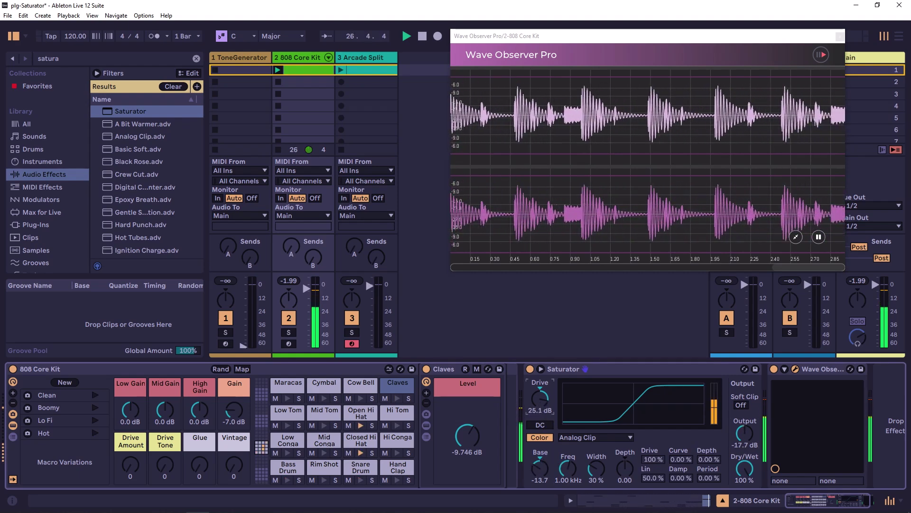
pyautogui.moveTo(539, 469)
pyautogui.mouseDown()
pyautogui.moveTo(540, 449)
pyautogui.moveTo(540, 470)
pyautogui.mouseUp()
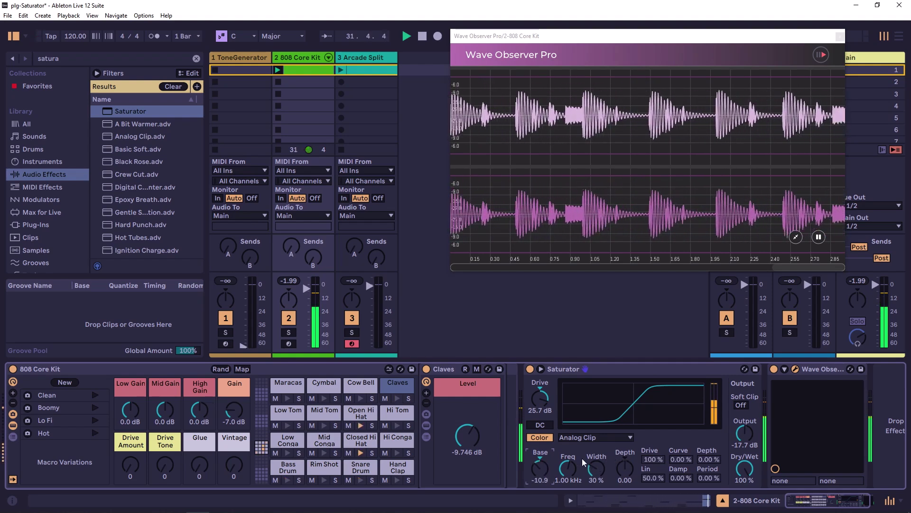
pyautogui.moveTo(623, 472); pyautogui.dragTo(624, 465)
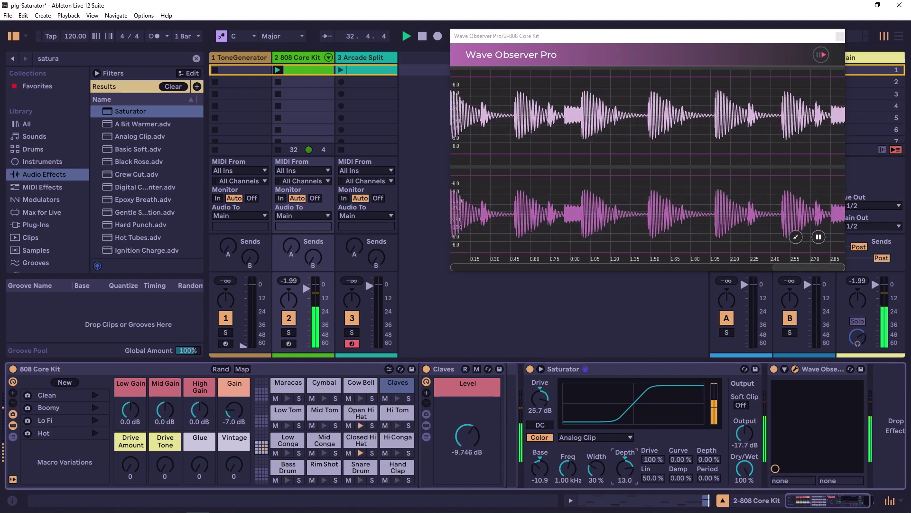
pyautogui.press('Delete')
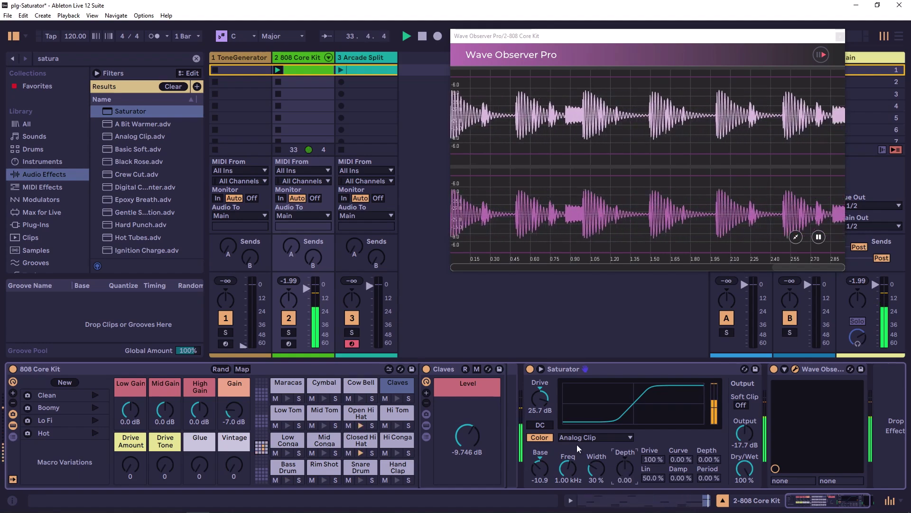
# Switch the drum Saturator's curve to Sinoid Fold, sweep Color's Base through 18.9 to 8.00, and set Depth to 5.33.
pyautogui.click(579, 437)
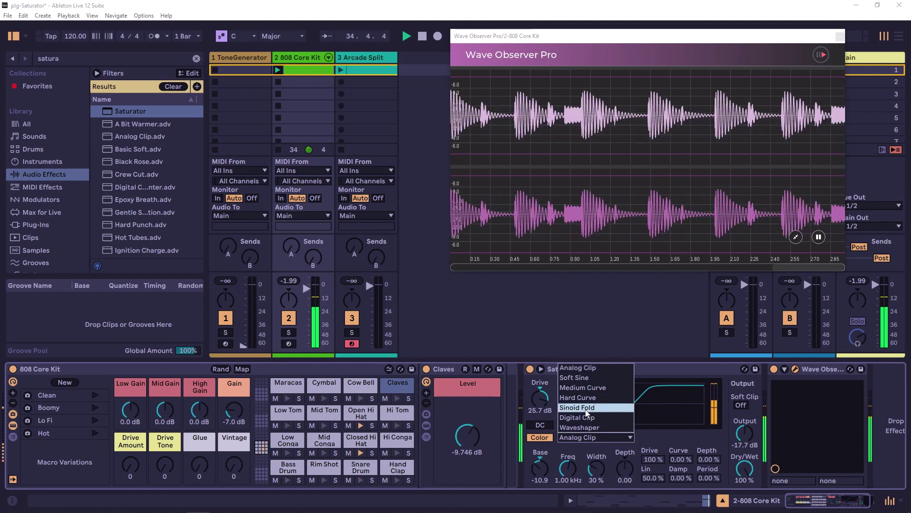
pyautogui.click(587, 412)
pyautogui.moveTo(540, 468); pyautogui.dragTo(540, 453)
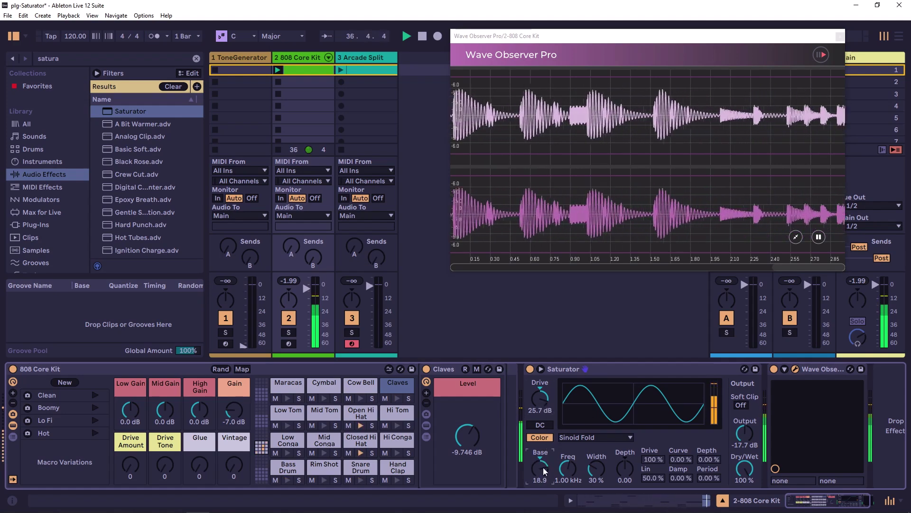
pyautogui.moveTo(540, 467); pyautogui.dragTo(540, 475)
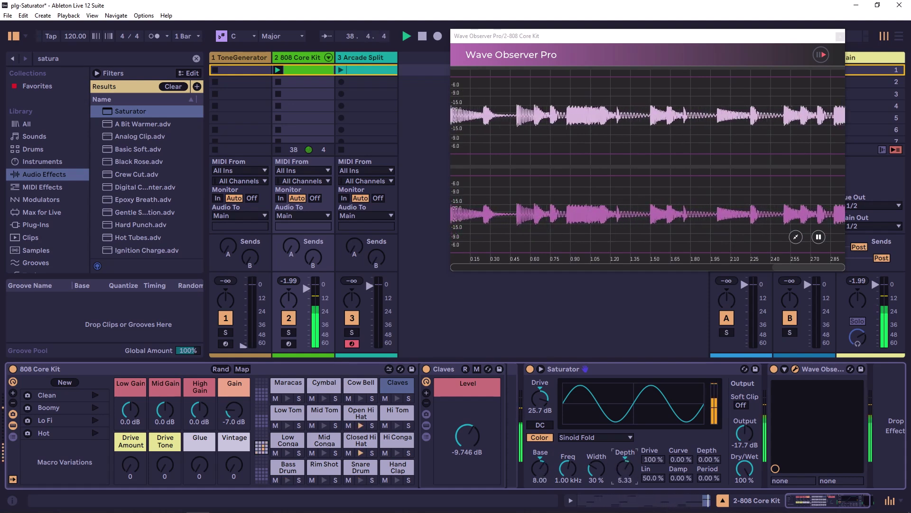
# Set Color's Depth to 16.4 and Base to 20.6 while sweeping Freq through 52.6 Hz and 1.45 kHz to 1.01 kHz.
pyautogui.moveTo(573, 474); pyautogui.dragTo(573, 490)
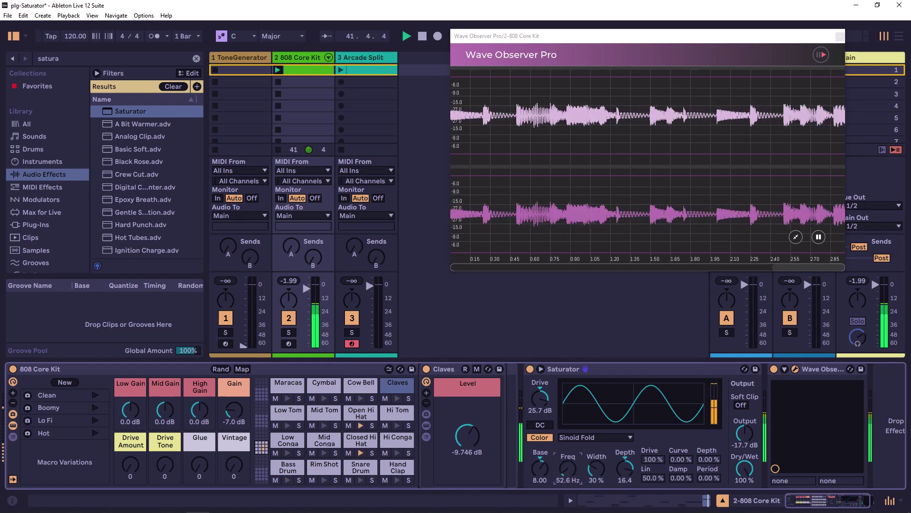
pyautogui.moveTo(568, 469); pyautogui.dragTo(567, 479)
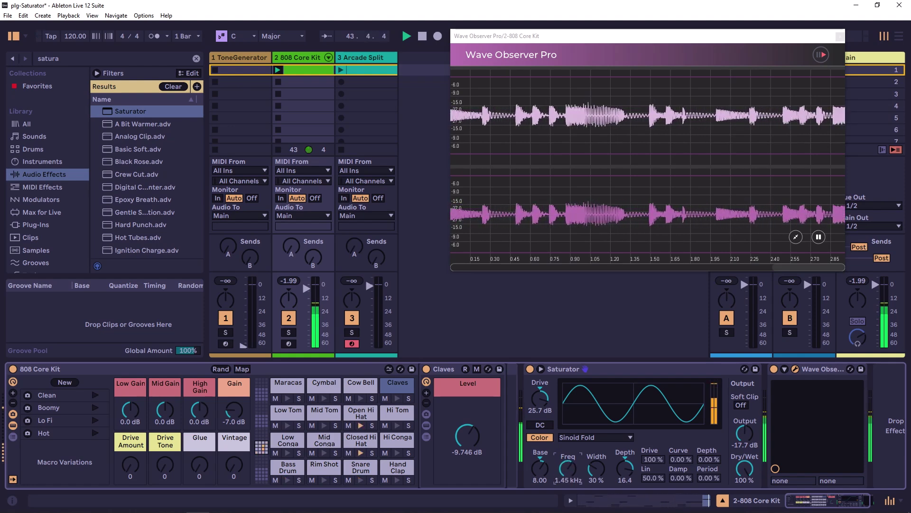
pyautogui.moveTo(540, 468); pyautogui.dragTo(540, 481)
pyautogui.moveTo(567, 468)
pyautogui.mouseDown()
pyautogui.moveTo(568, 481)
pyautogui.moveTo(568, 460)
pyautogui.moveTo(539, 451)
pyautogui.moveTo(568, 470)
pyautogui.moveTo(567, 457)
pyautogui.mouseUp()
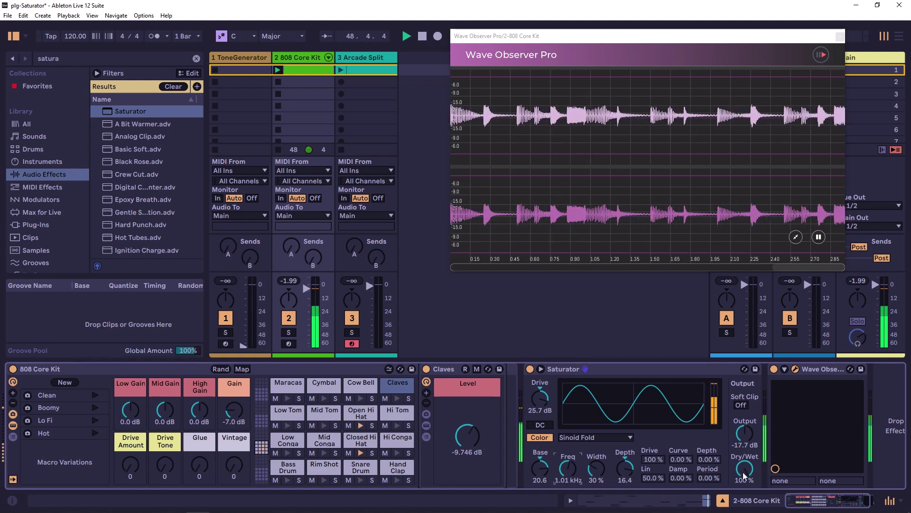
# Blend the folded drums by setting Dry/Wet to 12.7 % and Output to -10.3 dB, and set Color's Freq to 1.96 kHz.
pyautogui.moveTo(743, 445); pyautogui.dragTo(744, 473)
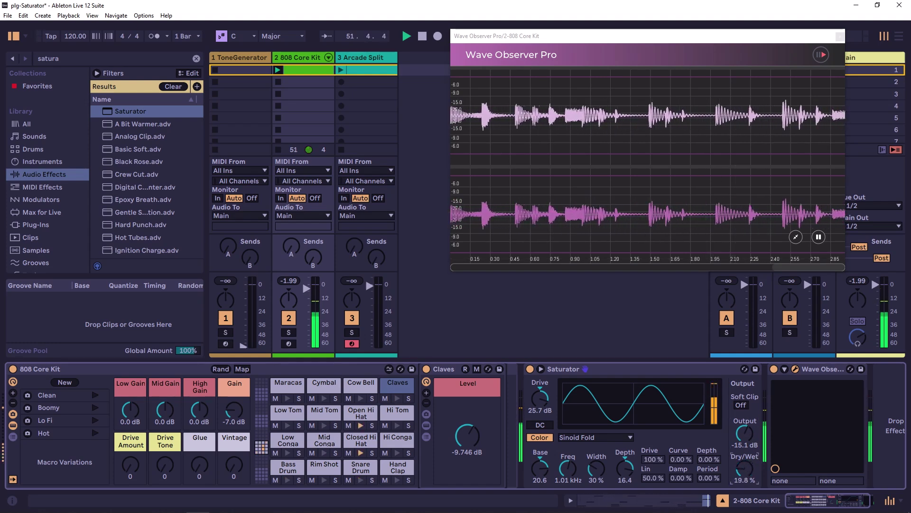
pyautogui.moveTo(756, 440); pyautogui.dragTo(757, 434)
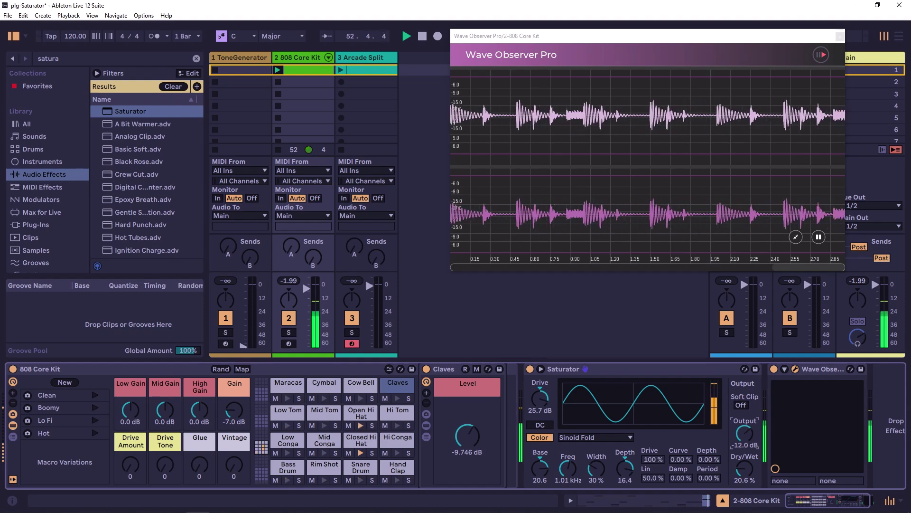
pyautogui.moveTo(568, 468)
pyautogui.mouseDown()
pyautogui.moveTo(569, 456)
pyautogui.moveTo(568, 475)
pyautogui.mouseUp()
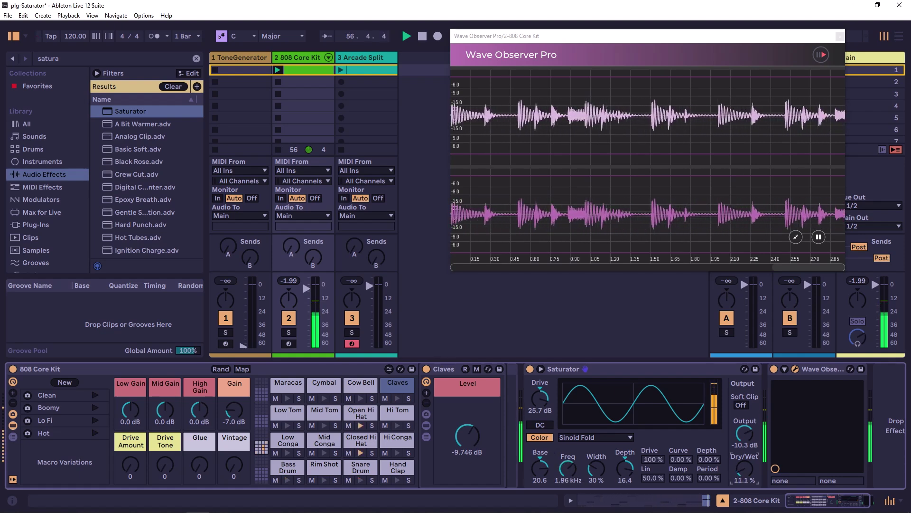
pyautogui.click(578, 473)
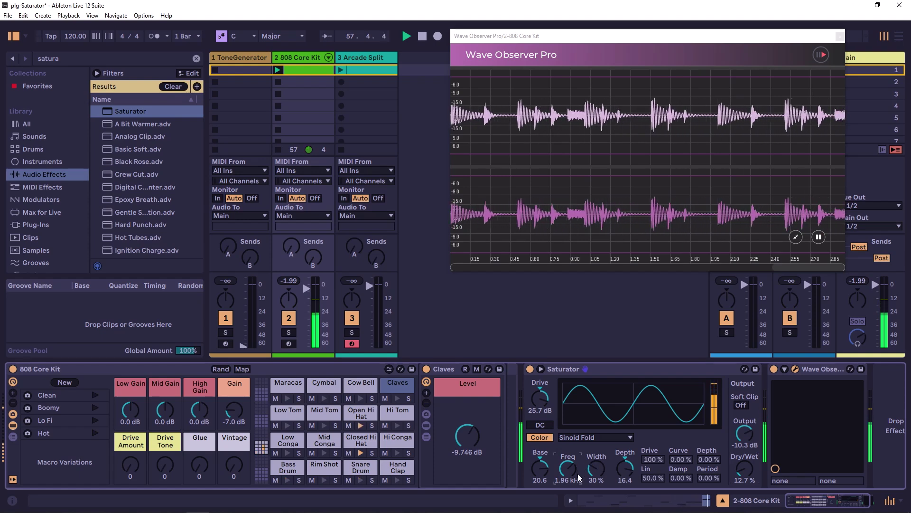
# Lower Color's Depth to -24.0, sweep Freq through 2.95 kHz and 577 Hz to 608 Hz, and set Base to -10.3.
pyautogui.moveTo(627, 466); pyautogui.dragTo(627, 477)
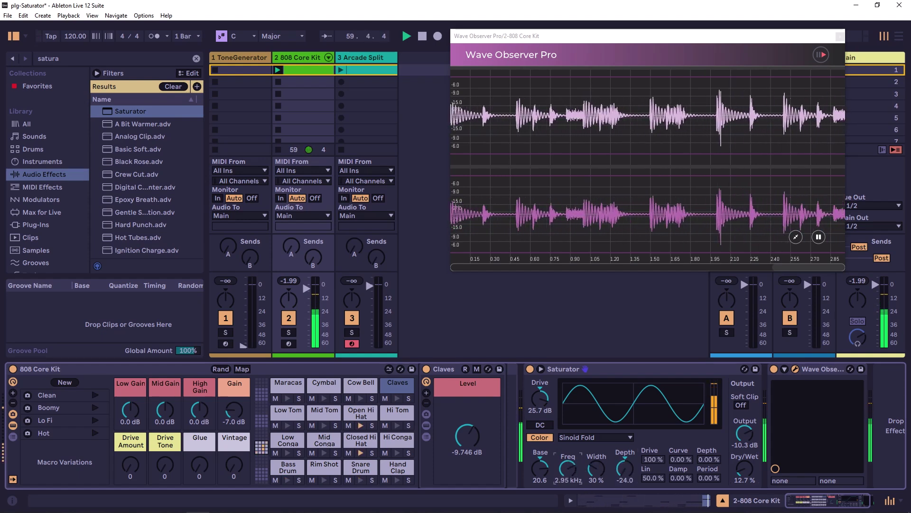
pyautogui.moveTo(568, 469); pyautogui.dragTo(568, 484)
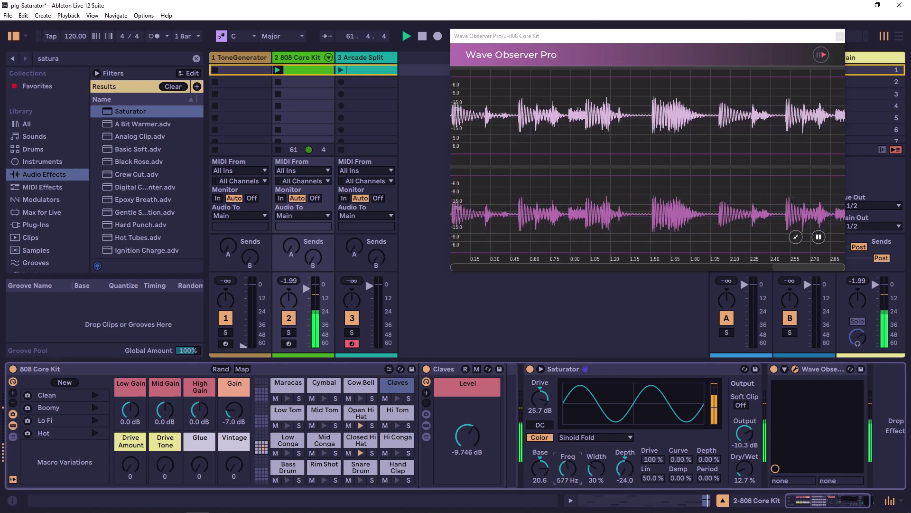
pyautogui.moveTo(568, 469)
pyautogui.mouseDown()
pyautogui.moveTo(540, 480)
pyautogui.moveTo(567, 464)
pyautogui.moveTo(573, 470)
pyautogui.mouseUp()
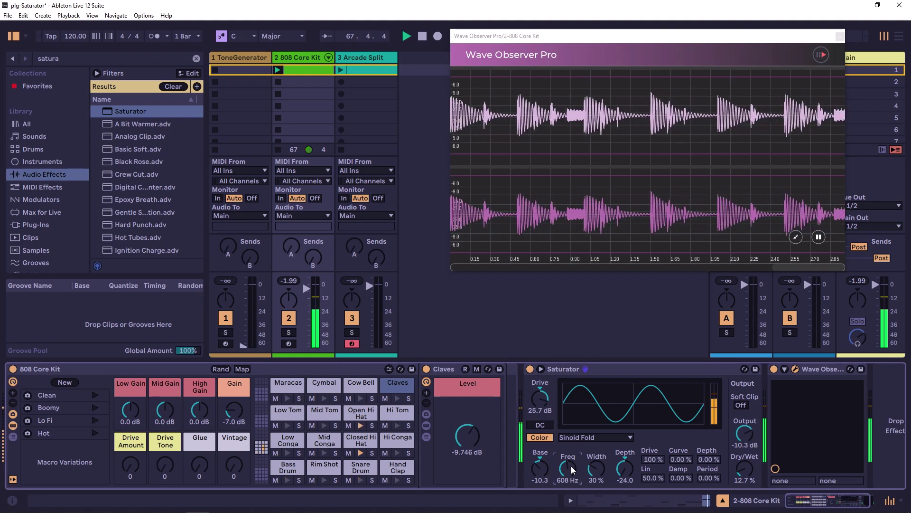
# Return the drum Saturator to Analog Clip, set Drive to 7.43 dB and Color's Base to 0.00, and raise Dry/Wet.
pyautogui.click(573, 437)
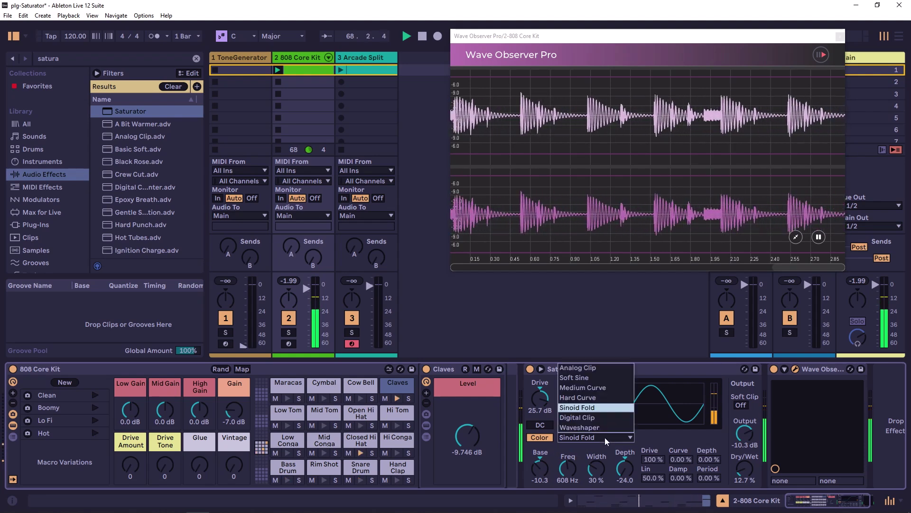
pyautogui.click(574, 368)
pyautogui.moveTo(539, 398); pyautogui.dragTo(540, 422)
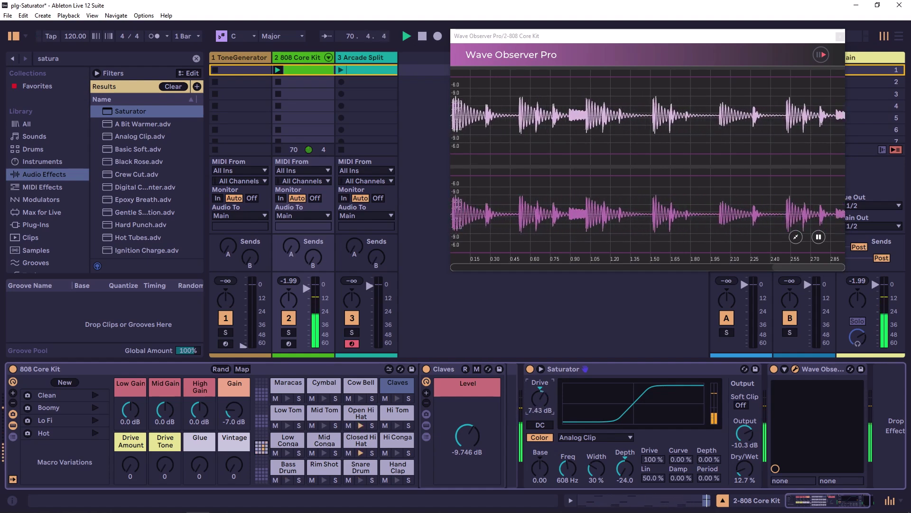
pyautogui.moveTo(745, 469); pyautogui.dragTo(745, 403)
pyautogui.moveTo(540, 399); pyautogui.dragTo(540, 393)
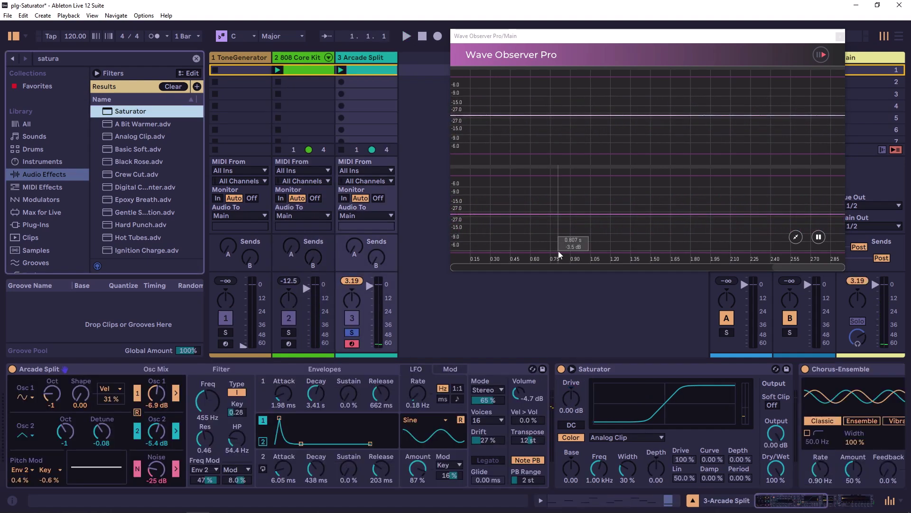
# Play the Arcade Split synth, set its Saturator's Drive to 14.9 dB and Output to -13.4 dB, and compare the sound with the Saturator bypassed.
pyautogui.press('space')
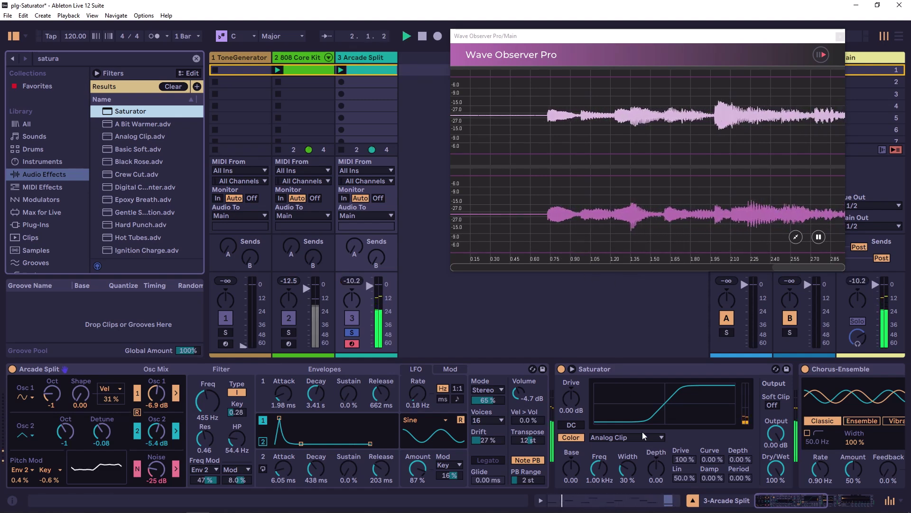
pyautogui.moveTo(571, 399); pyautogui.dragTo(571, 393)
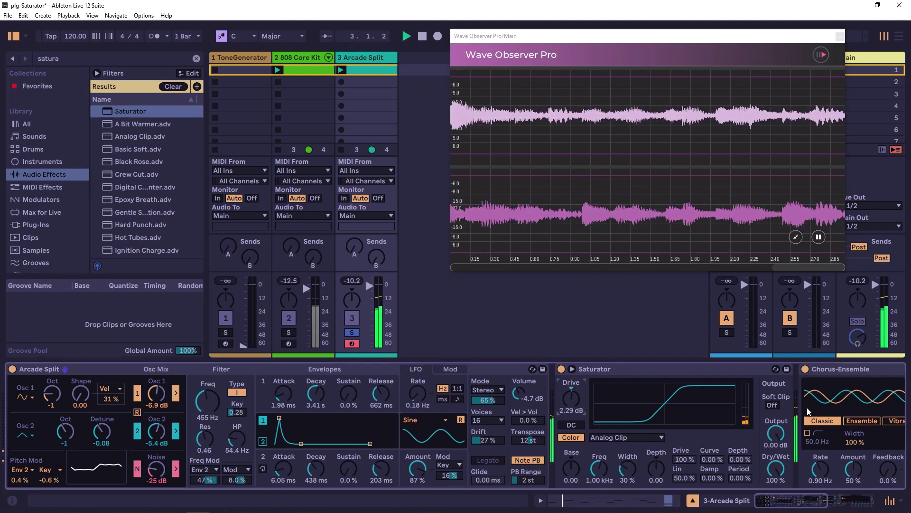
pyautogui.moveTo(777, 432); pyautogui.dragTo(776, 446)
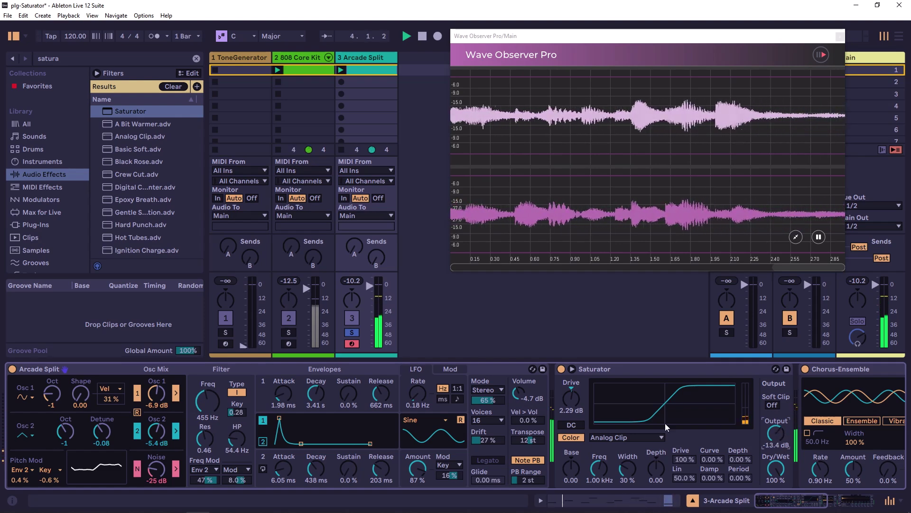
pyautogui.moveTo(577, 393)
pyautogui.mouseDown()
pyautogui.moveTo(577, 375)
pyautogui.moveTo(571, 401)
pyautogui.mouseUp()
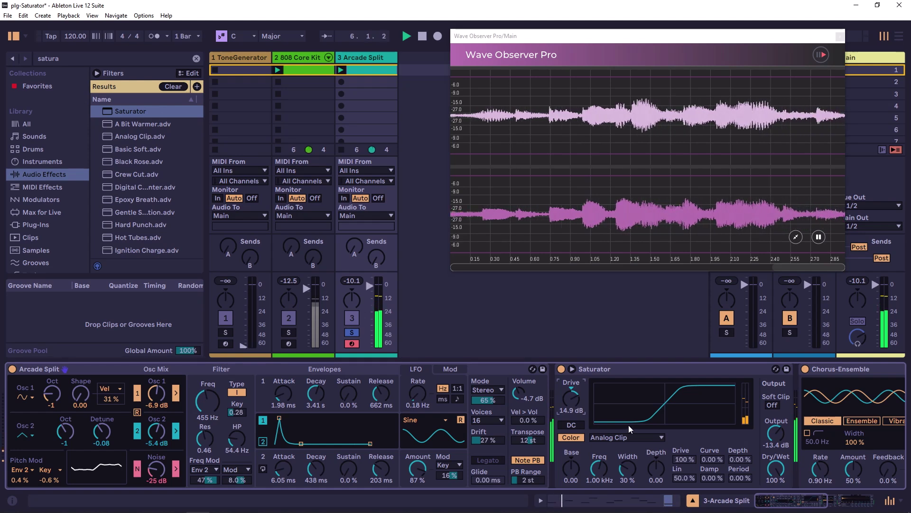
pyautogui.click(562, 369)
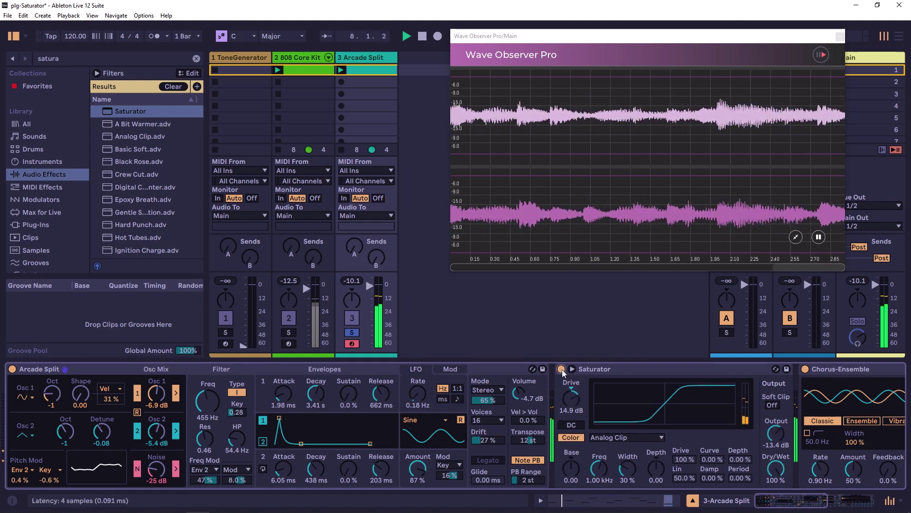
pyautogui.click(562, 370)
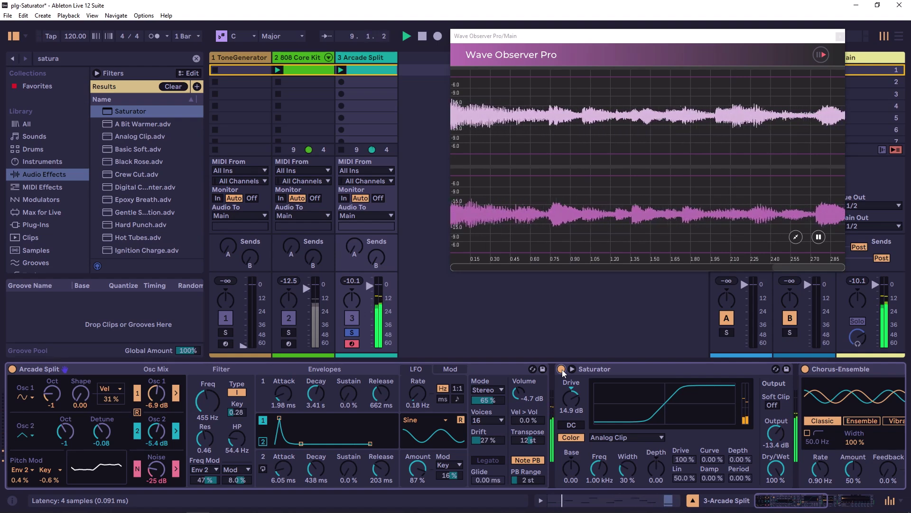
# Switch the synth Saturator's curve to Hard Curve, sweep Output through -17.1 to -15.7 dB, and lower Dry/Wet to 27.8 %.
pyautogui.click(636, 433)
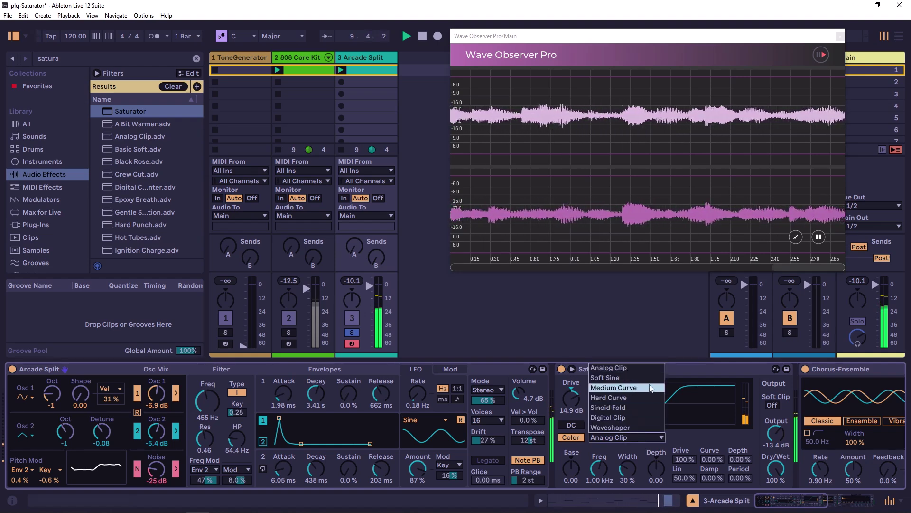
pyautogui.click(612, 397)
pyautogui.moveTo(779, 442); pyautogui.dragTo(779, 446)
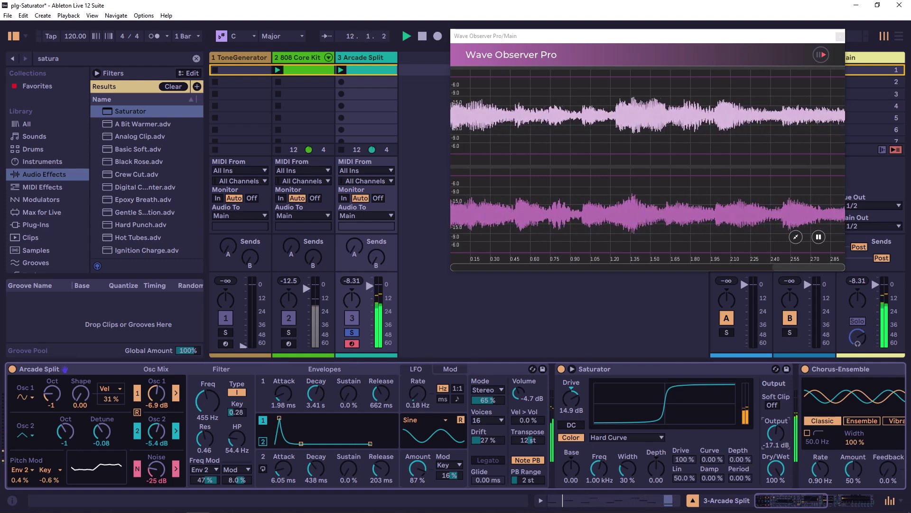
pyautogui.moveTo(779, 471); pyautogui.dragTo(778, 480)
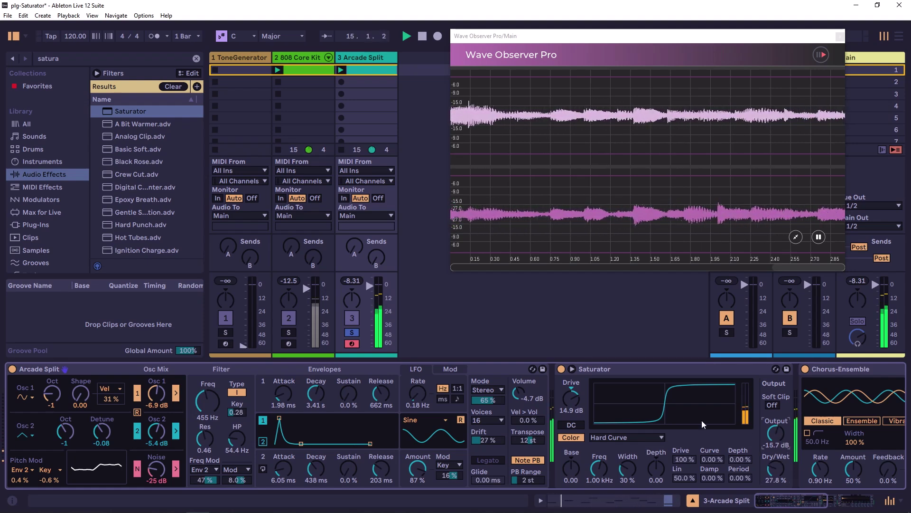
# Lower Color's Base to -9.14 on the synth Saturator, comparing the sound with the Saturator bypassed before and after the change.
pyautogui.click(561, 369)
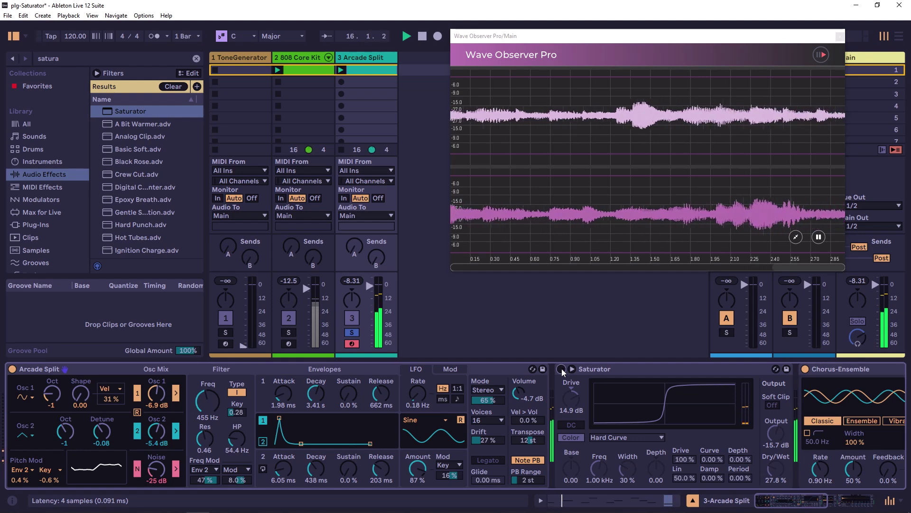
pyautogui.click(561, 369)
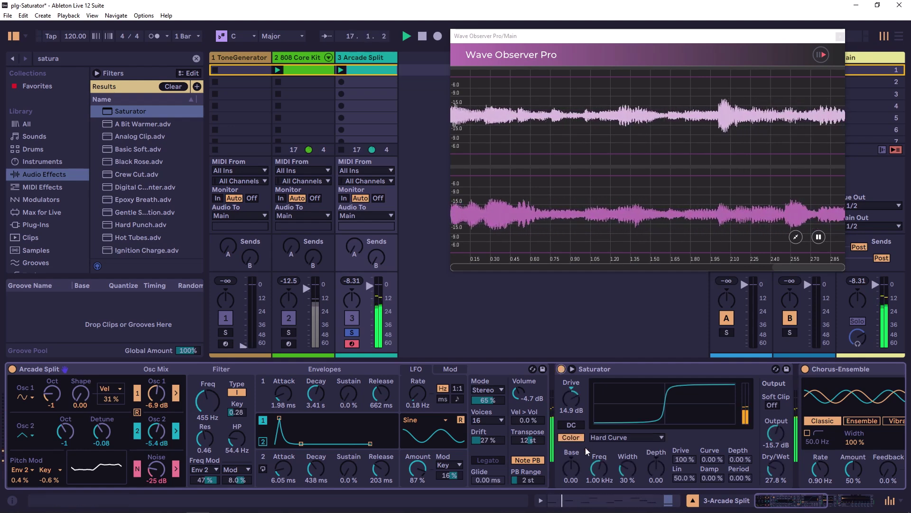
pyautogui.moveTo(571, 467)
pyautogui.mouseDown()
pyautogui.moveTo(571, 456)
pyautogui.moveTo(571, 482)
pyautogui.mouseUp()
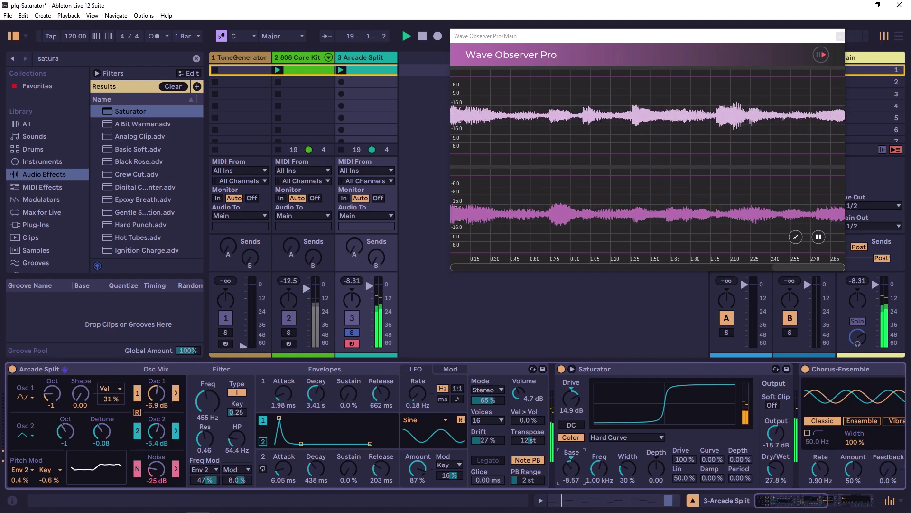
pyautogui.click(562, 369)
pyautogui.click(562, 369)
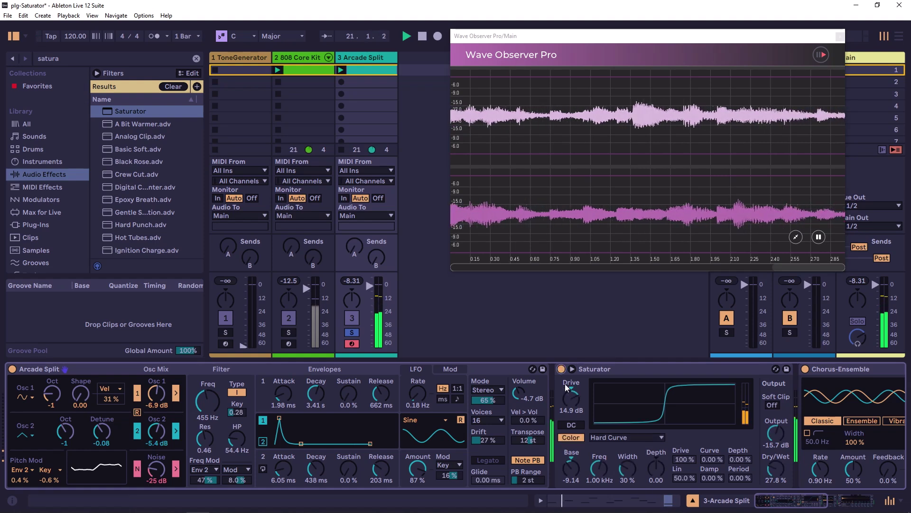
# Reset Color's Base to 0.00 and switch the synth Saturator's curve to Waveshaper.
pyautogui.click(625, 441)
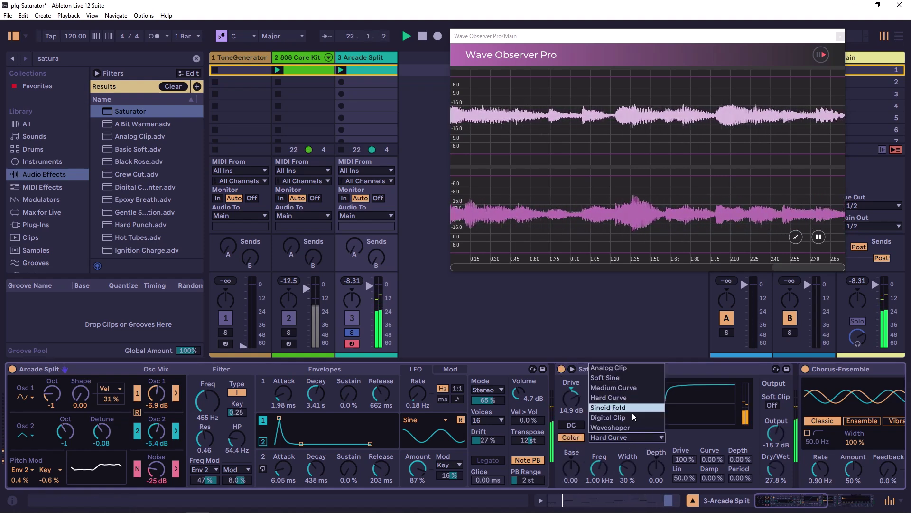
pyautogui.click(626, 423)
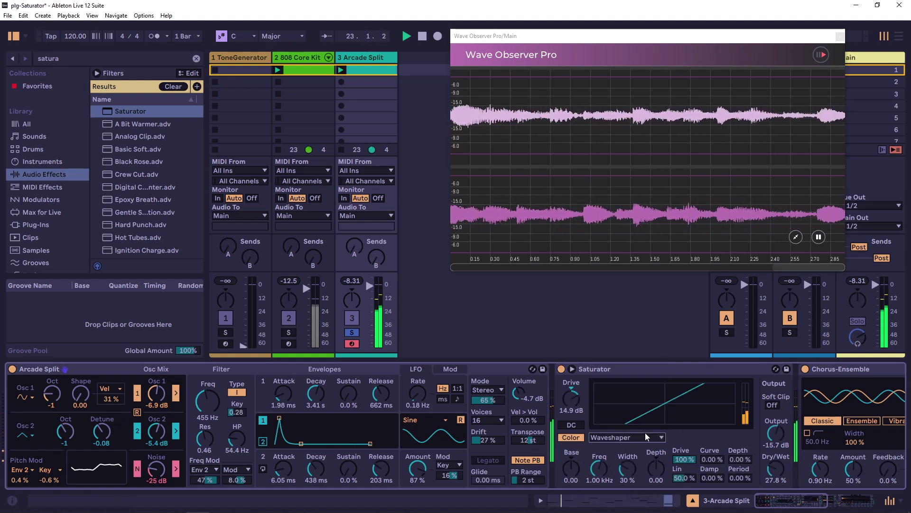
# Switch the synth Saturator's curve to Sinoid Fold, raise Drive to 24.0 dB, and bring Dry/Wet to 100 % and back down to 34.1 %.
pyautogui.click(648, 437)
pyautogui.click(624, 409)
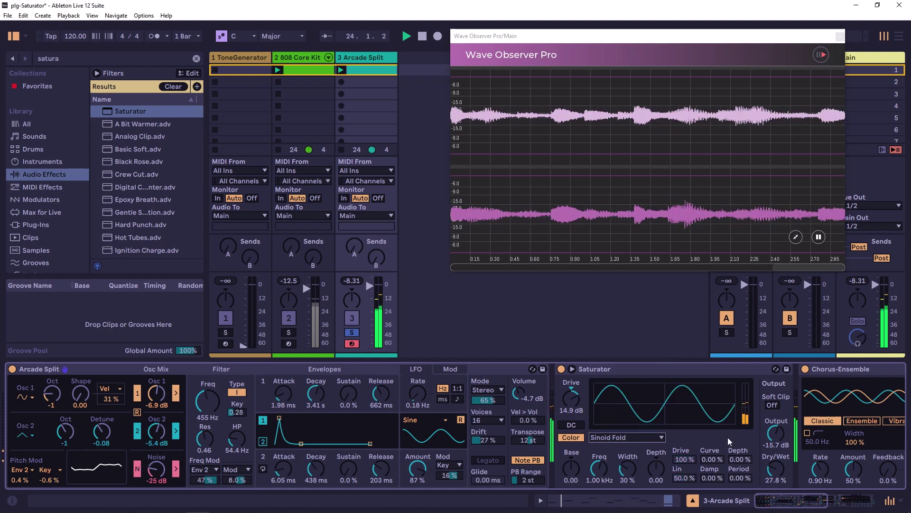
pyautogui.moveTo(572, 399); pyautogui.dragTo(571, 382)
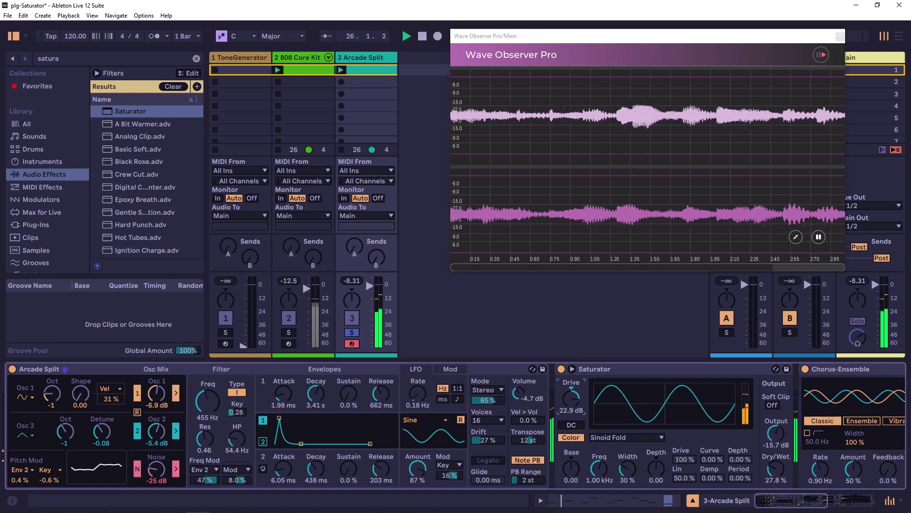
pyautogui.doubleClick(779, 471)
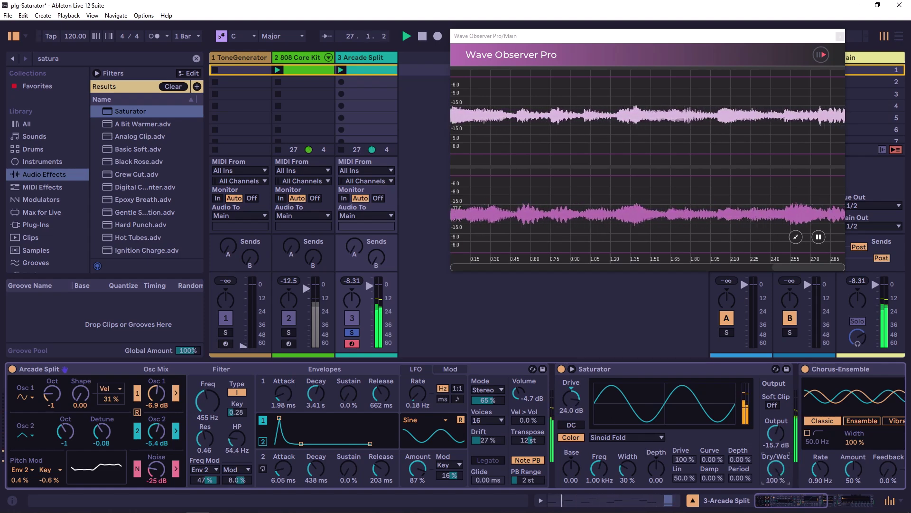
pyautogui.moveTo(776, 469); pyautogui.dragTo(776, 491)
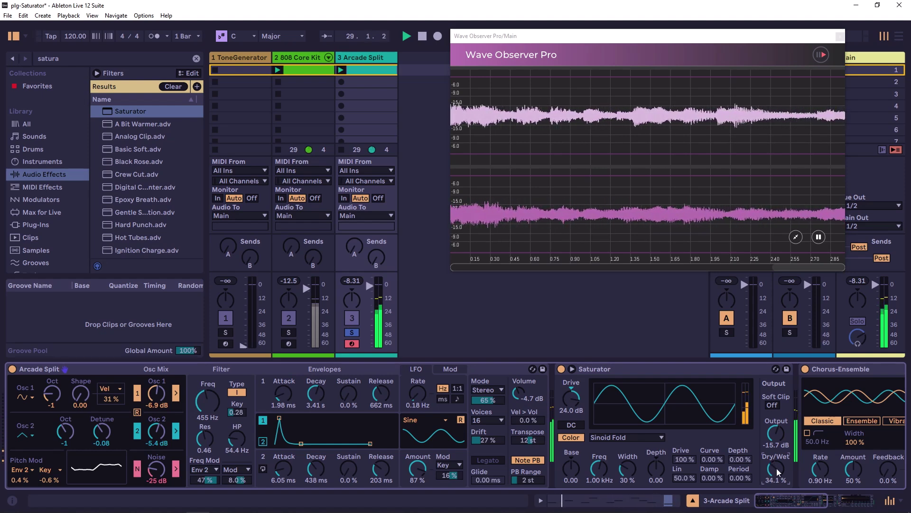
# Sweep Color's Base up and back to -0.57 on the synth Saturator, and lower Dry/Wet to 23.0 %.
pyautogui.moveTo(571, 468); pyautogui.dragTo(571, 454)
pyautogui.moveTo(776, 468); pyautogui.dragTo(776, 472)
pyautogui.moveTo(572, 470)
pyautogui.mouseDown()
pyautogui.moveTo(572, 481)
pyautogui.moveTo(571, 472)
pyautogui.mouseUp()
# Switch the curve to Waveshaper with Curve 14.1 % and Depth 25.8 %, and compare the synth with the Saturator bypassed.
pyautogui.click(616, 437)
pyautogui.click(631, 428)
pyautogui.moveTo(711, 460); pyautogui.dragTo(772, 473)
pyautogui.click(562, 369)
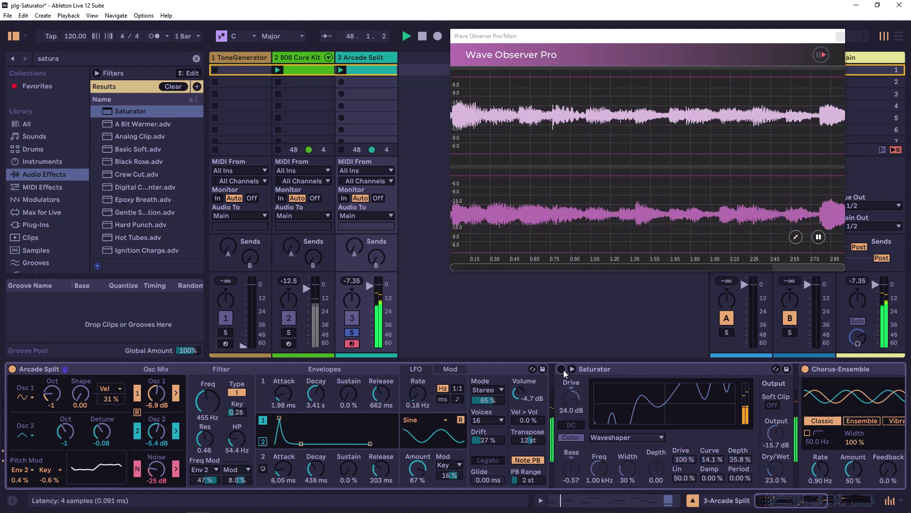
pyautogui.click(562, 369)
# Shape the synth Saturator's Color with Base -8.00, Depth 6.86 and Freq 138 Hz, and raise Dry/Wet to 27.8 %.
pyautogui.moveTo(571, 468)
pyautogui.mouseDown()
pyautogui.moveTo(571, 451)
pyautogui.moveTo(571, 470)
pyautogui.mouseUp()
pyautogui.moveTo(656, 469); pyautogui.dragTo(656, 453)
pyautogui.moveTo(598, 469); pyautogui.dragTo(598, 482)
pyautogui.moveTo(776, 469); pyautogui.dragTo(776, 466)
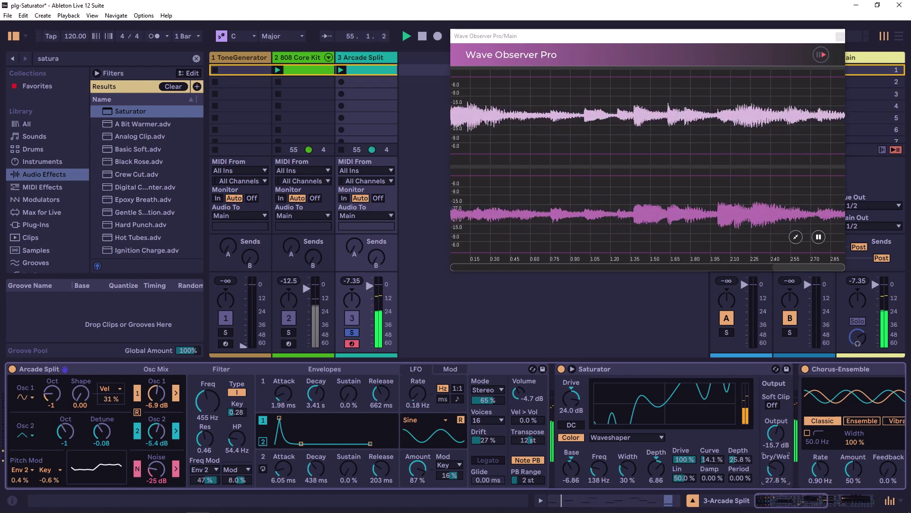
pyautogui.moveTo(584, 471)
pyautogui.mouseDown()
pyautogui.moveTo(584, 458)
pyautogui.moveTo(584, 466)
pyautogui.mouseUp()
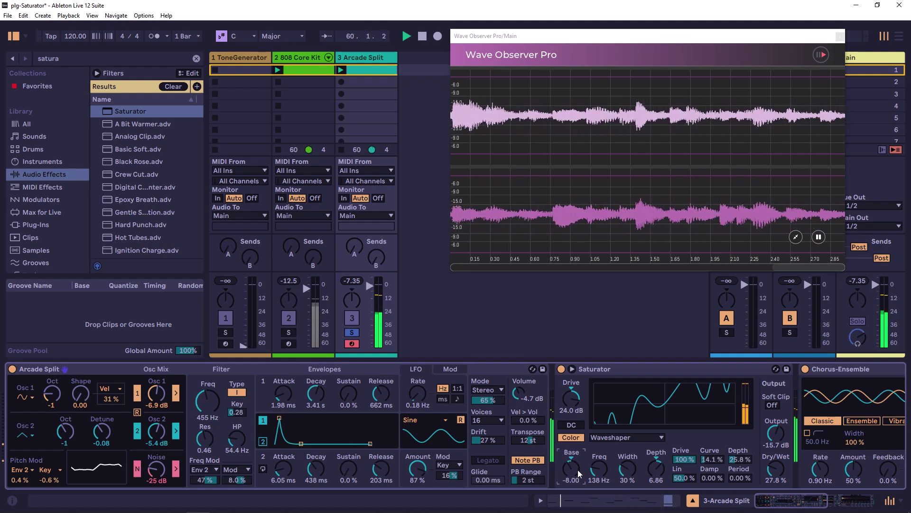
# Bypass and re-enable the synth's Saturator twice during playback to compare the dry and saturated sound.
pyautogui.click(563, 369)
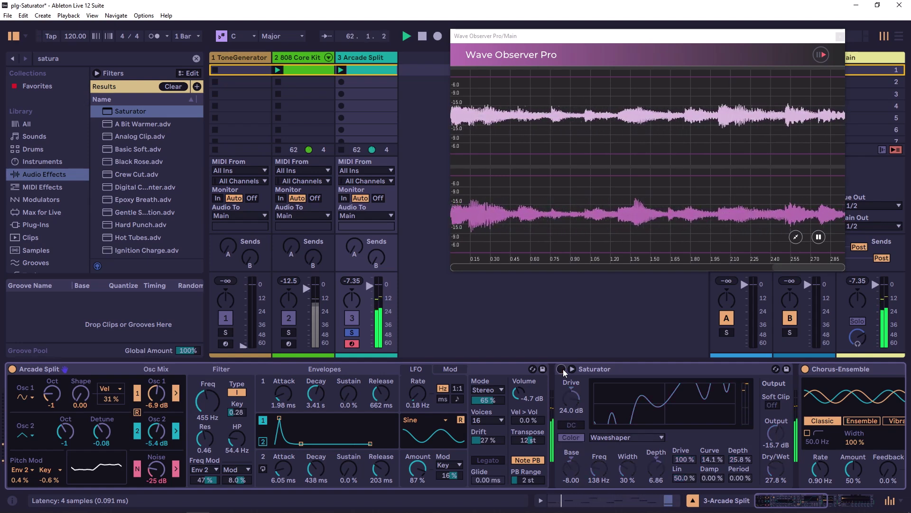
pyautogui.click(563, 368)
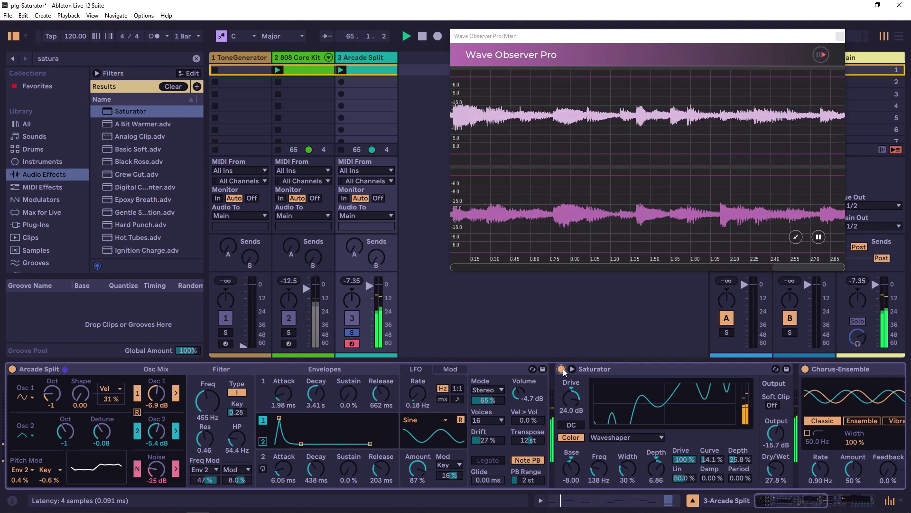
pyautogui.click(563, 369)
pyautogui.click(563, 369)
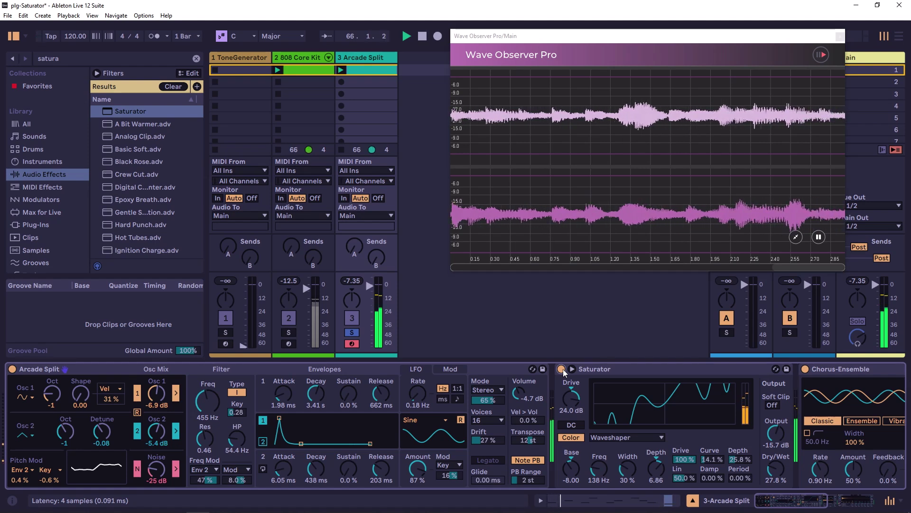
# Reset the synth Saturator's Drive to 0.00 dB and stop playback.
pyautogui.click(571, 403)
pyautogui.press('Delete')
pyautogui.press('space')
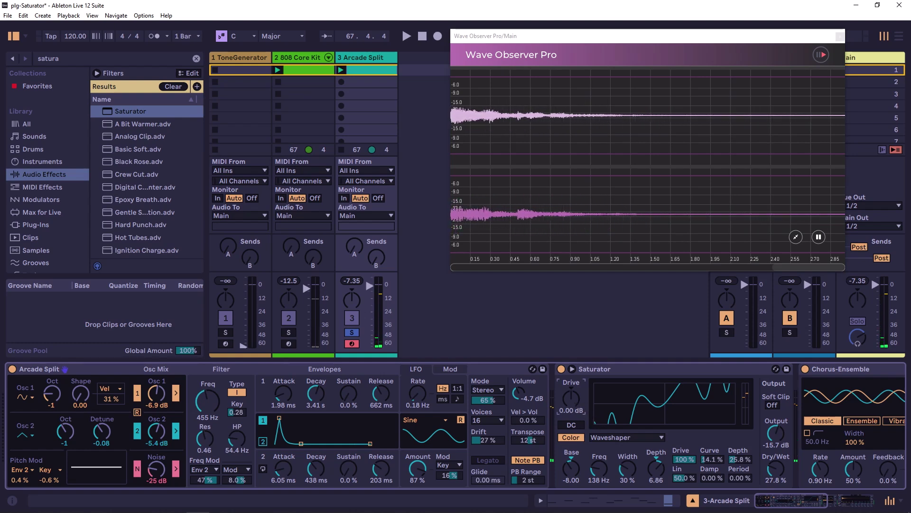
# Audition the synth with the Analog Clip curve, return the curve to Waveshaper, and set Drive to 17.7 dB.
pyautogui.click(617, 437)
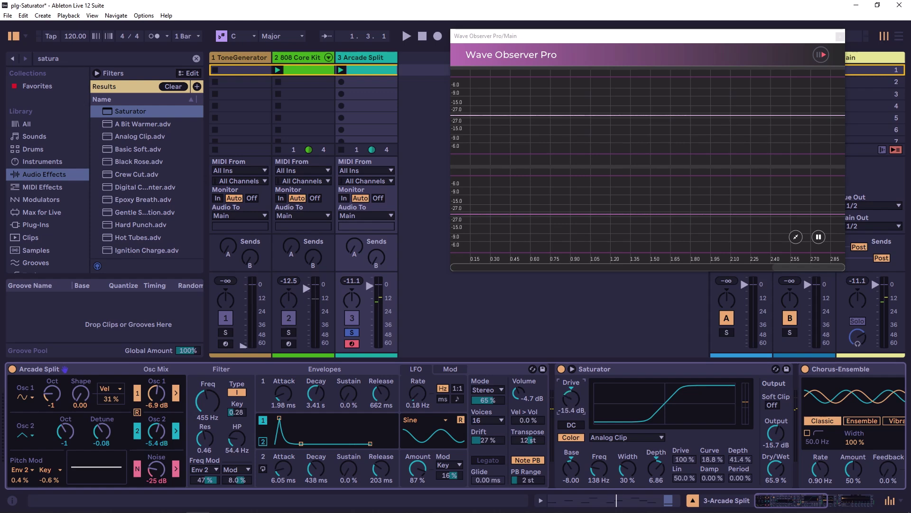
pyautogui.press('space')
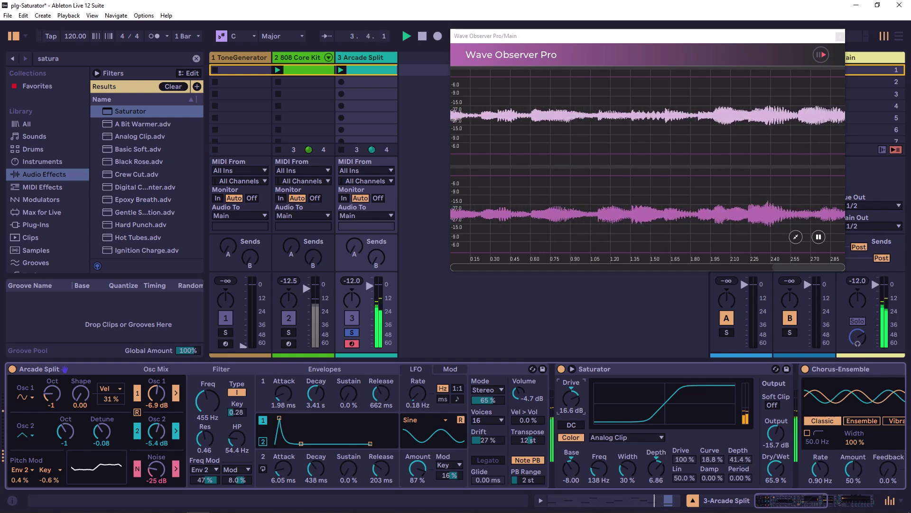
pyautogui.click(632, 437)
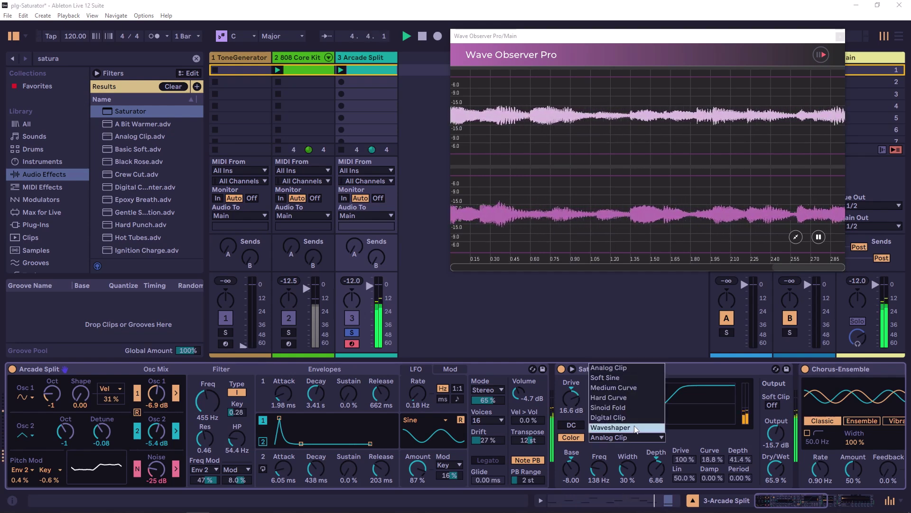
pyautogui.click(631, 425)
pyautogui.moveTo(571, 398); pyautogui.dragTo(570, 392)
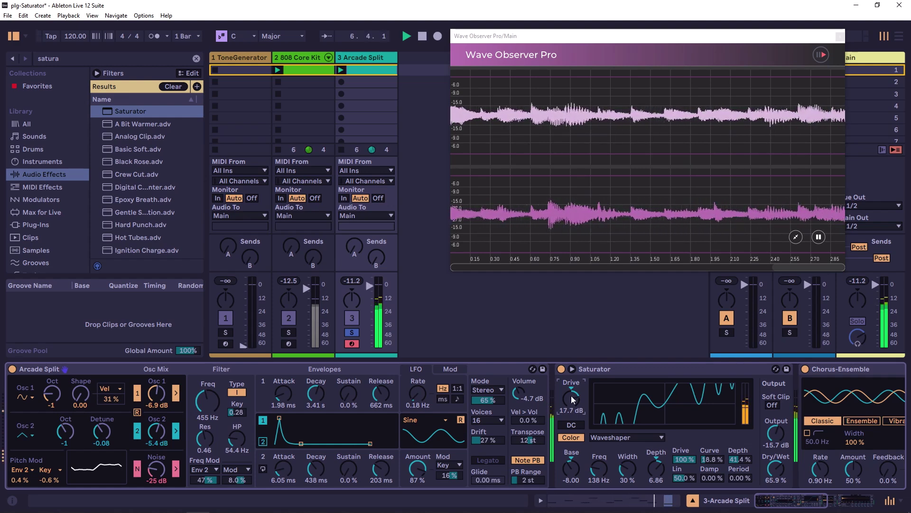
# Toggle the Saturator's DC filter on and off to compare the synth's sound, and stop playback.
pyautogui.click(573, 426)
pyautogui.click(573, 427)
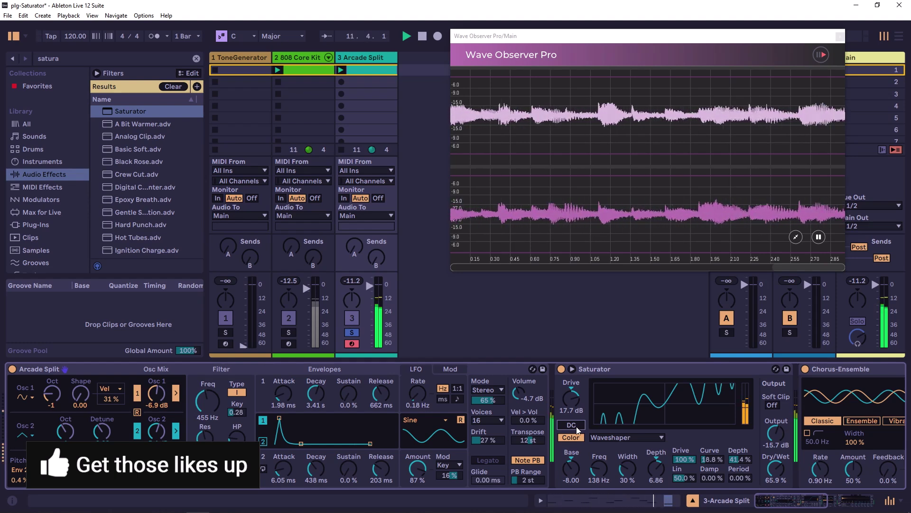
pyautogui.press('space')
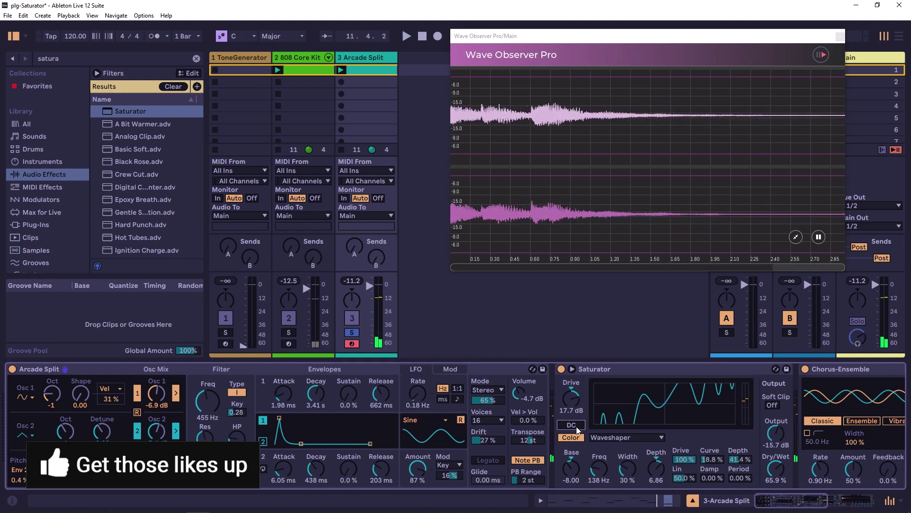